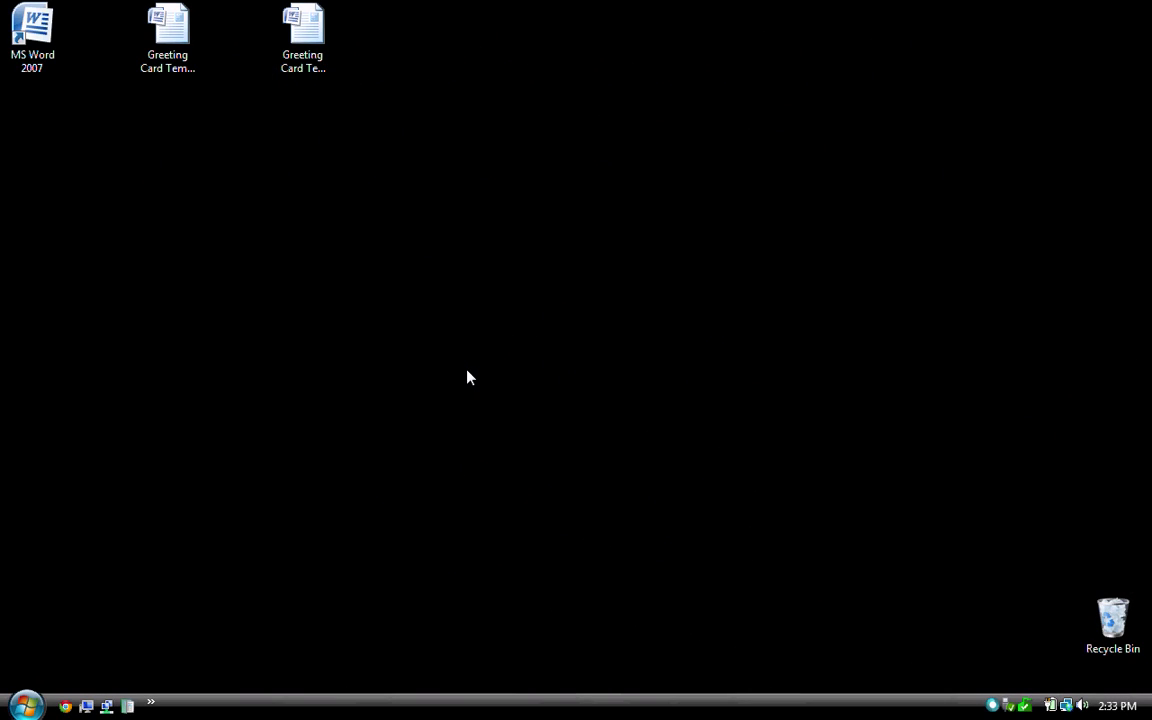
Select the Greeting Card Template.docx icon on the desktop
left_click(172, 42)
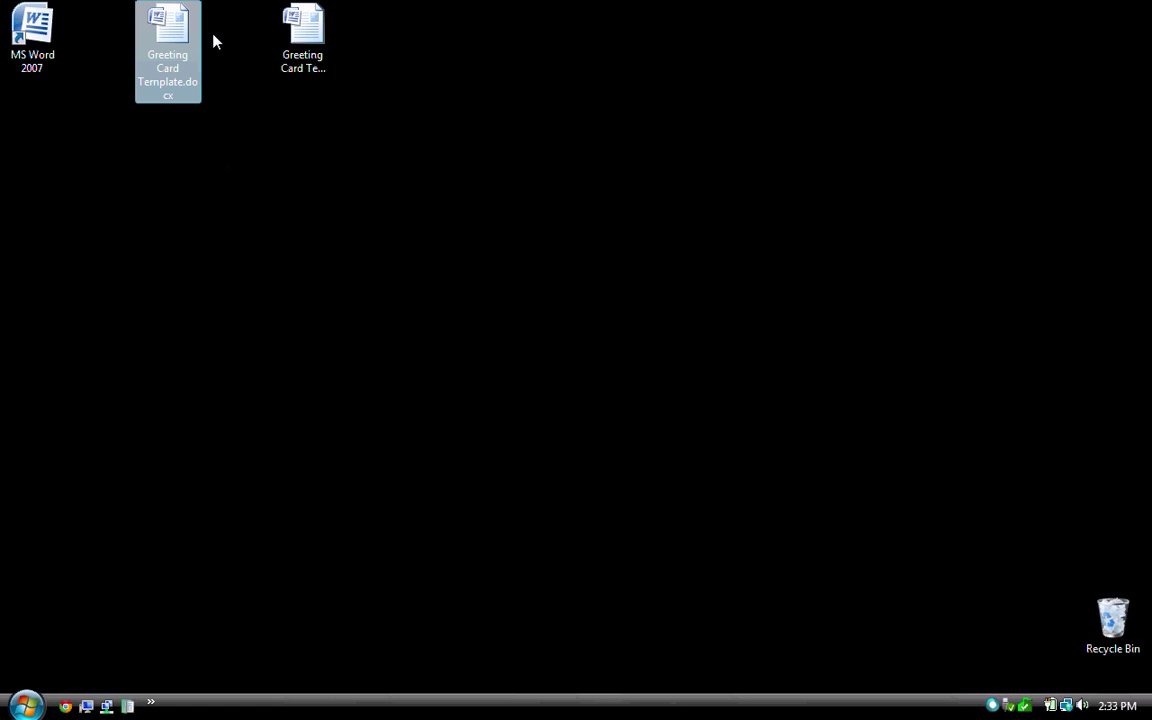
Open Greeting Card Template.docx, zoom in, and select the FRONT and BACK label text
double_click(170, 36)
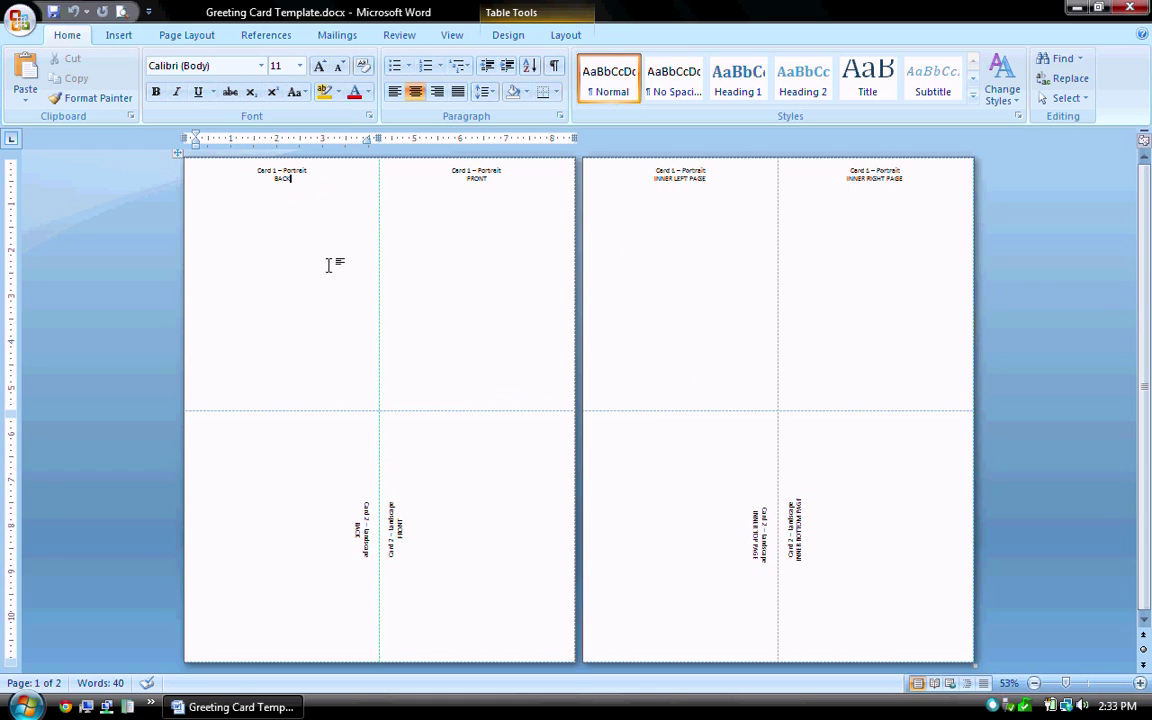
scroll(328, 265, "up", 4)
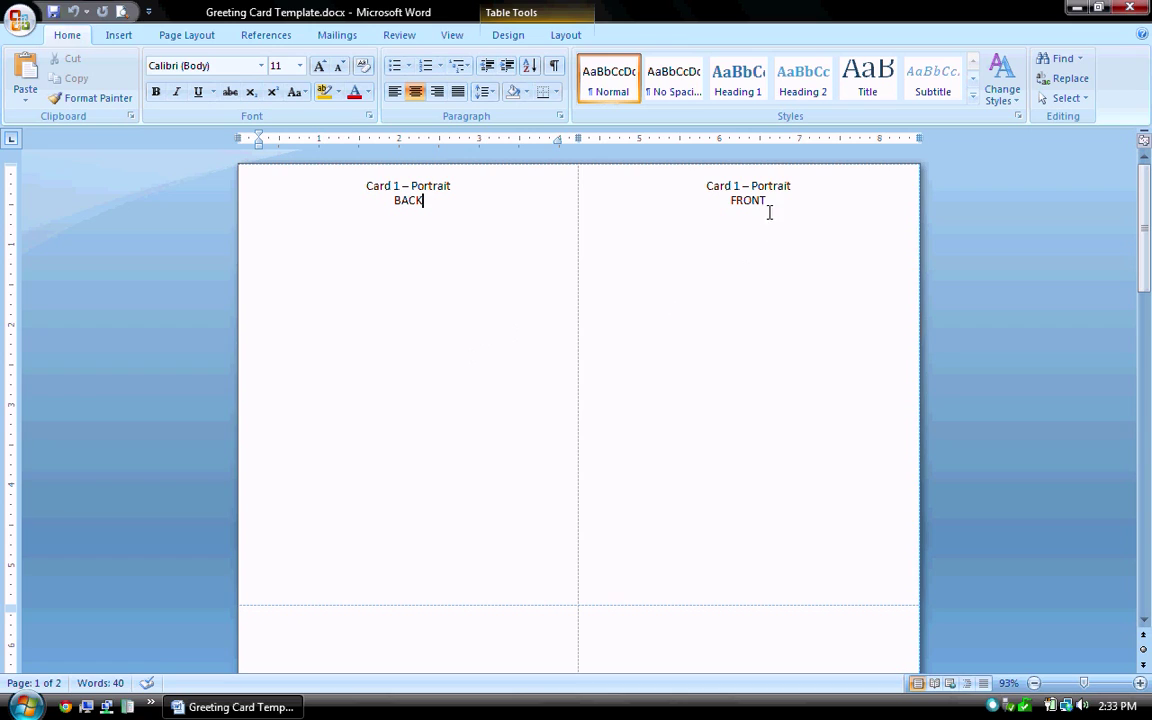
left_click_drag(770, 205, 717, 197)
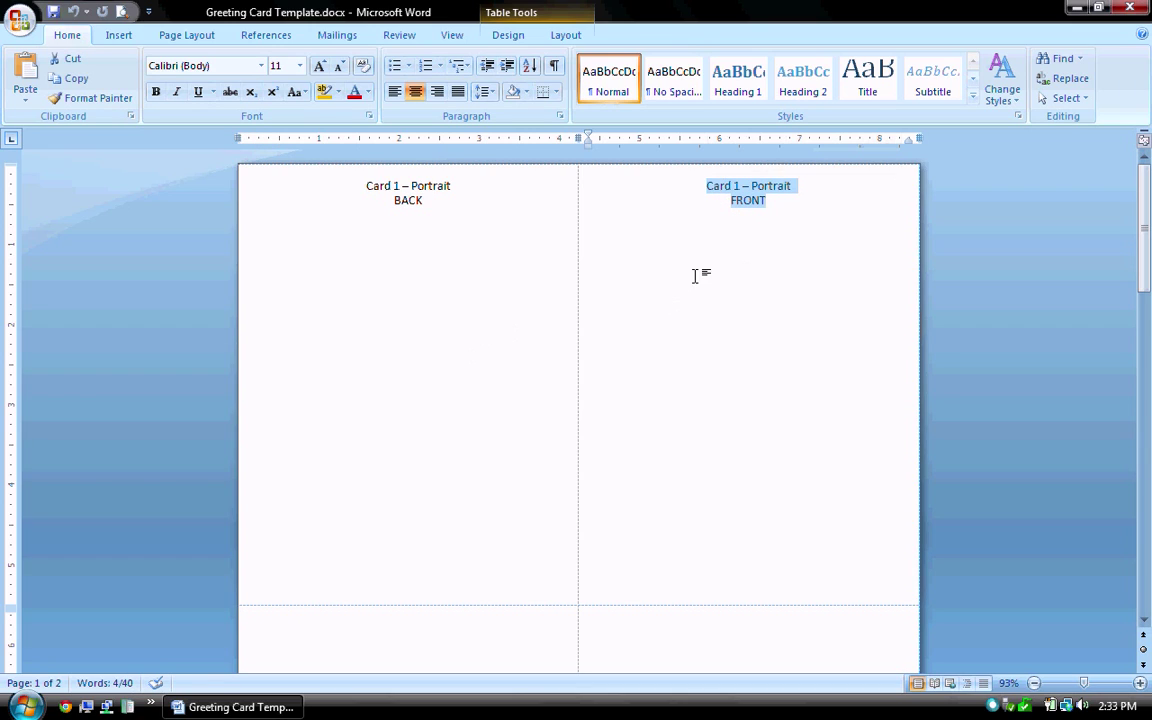
left_click_drag(432, 208, 380, 192)
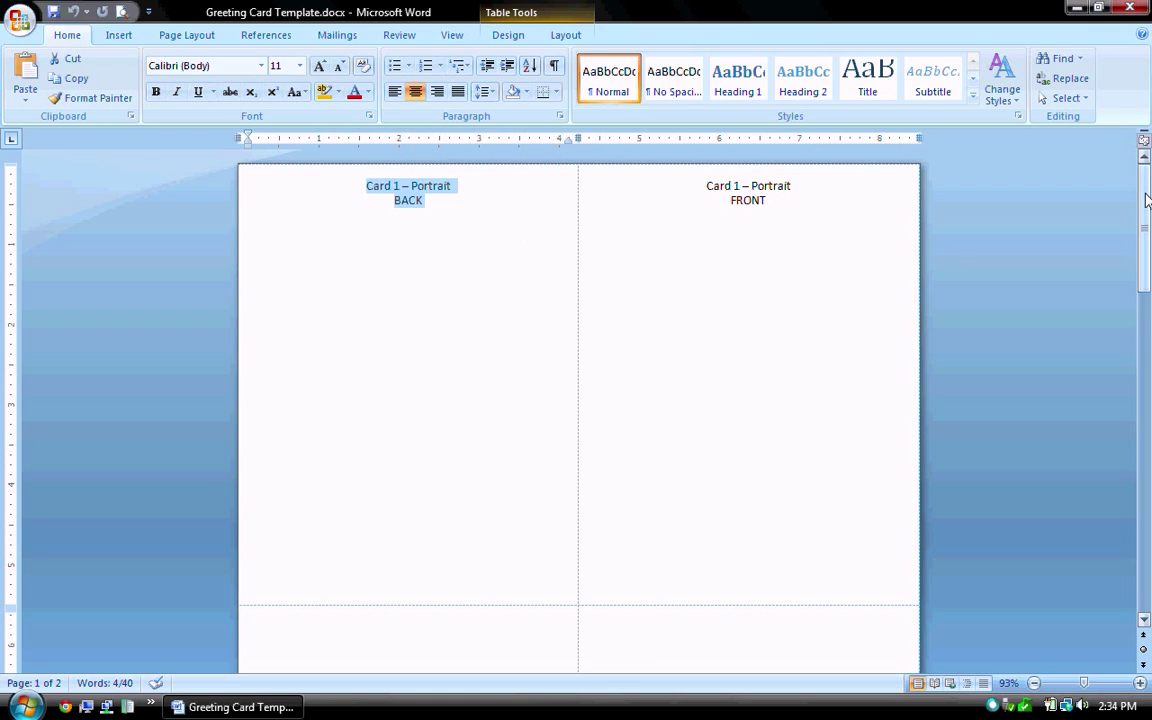
Review the INNER RIGHT PAGE label, then scroll to the Card 2 landscape panels
left_click_drag(1143, 200, 1124, 427)
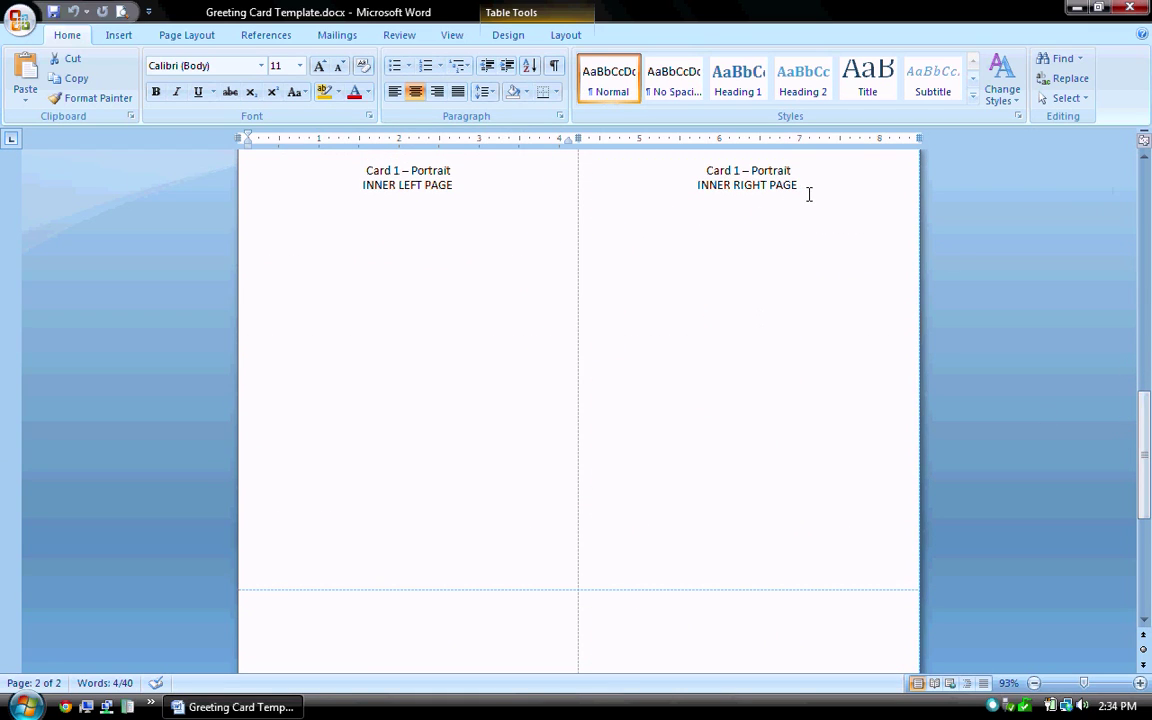
left_click_drag(787, 185, 729, 181)
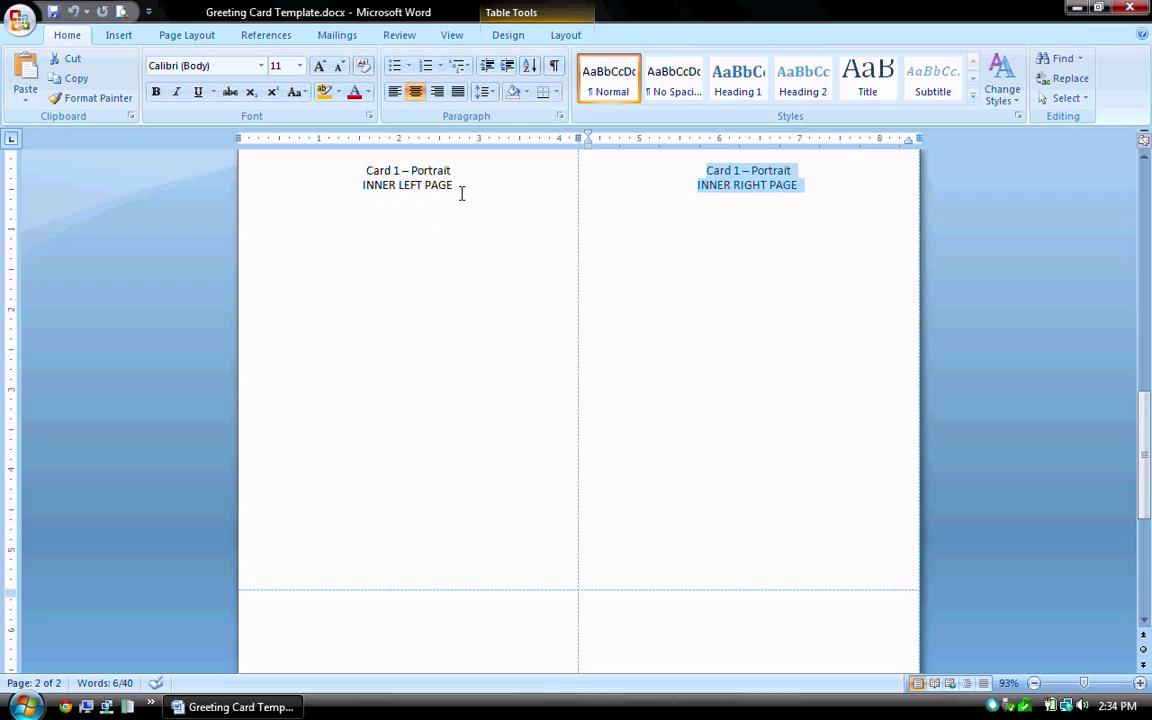
left_click_drag(462, 193, 375, 187)
left_click(406, 197)
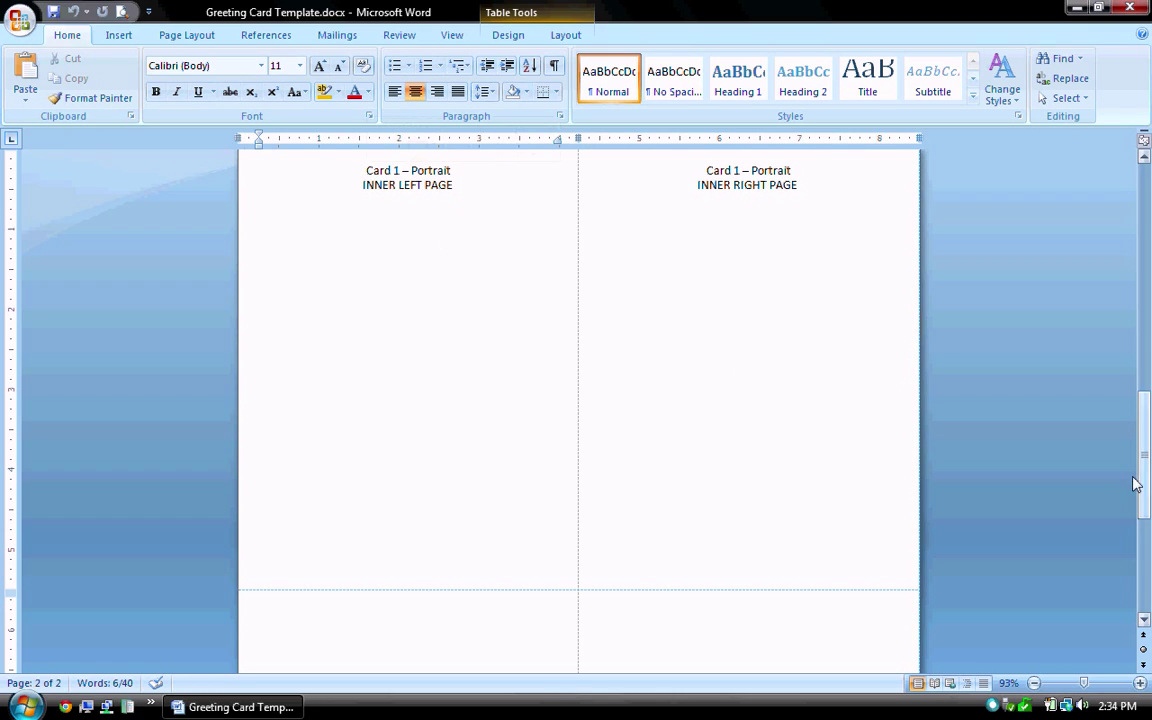
left_click_drag(1146, 481, 1143, 356)
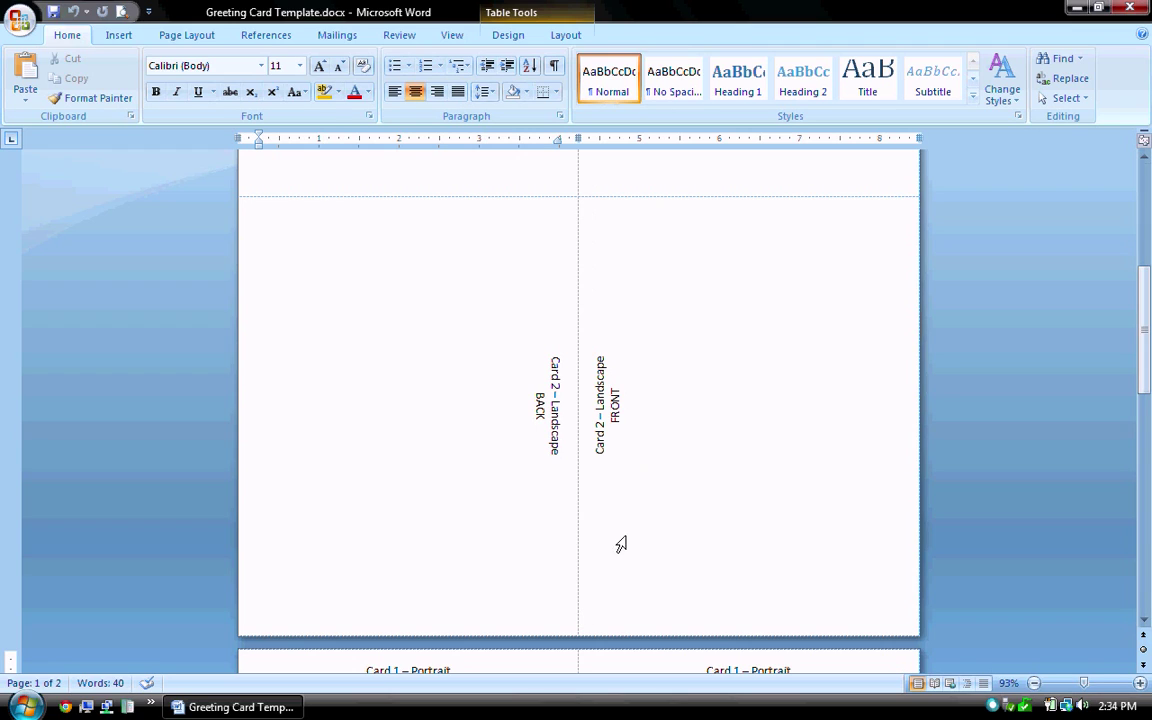
Select the Card 2 – Landscape FRONT and BACK labels and click into the panels
triple_click(617, 405)
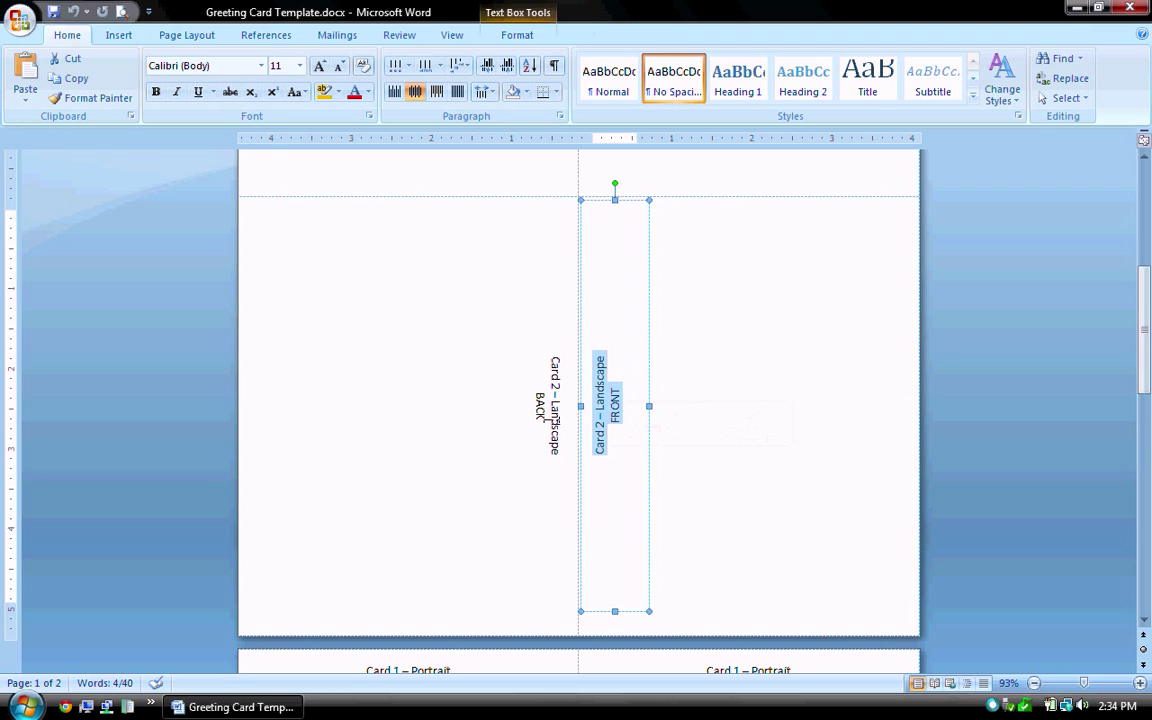
double_click(540, 408)
left_click_drag(1145, 332, 1136, 548)
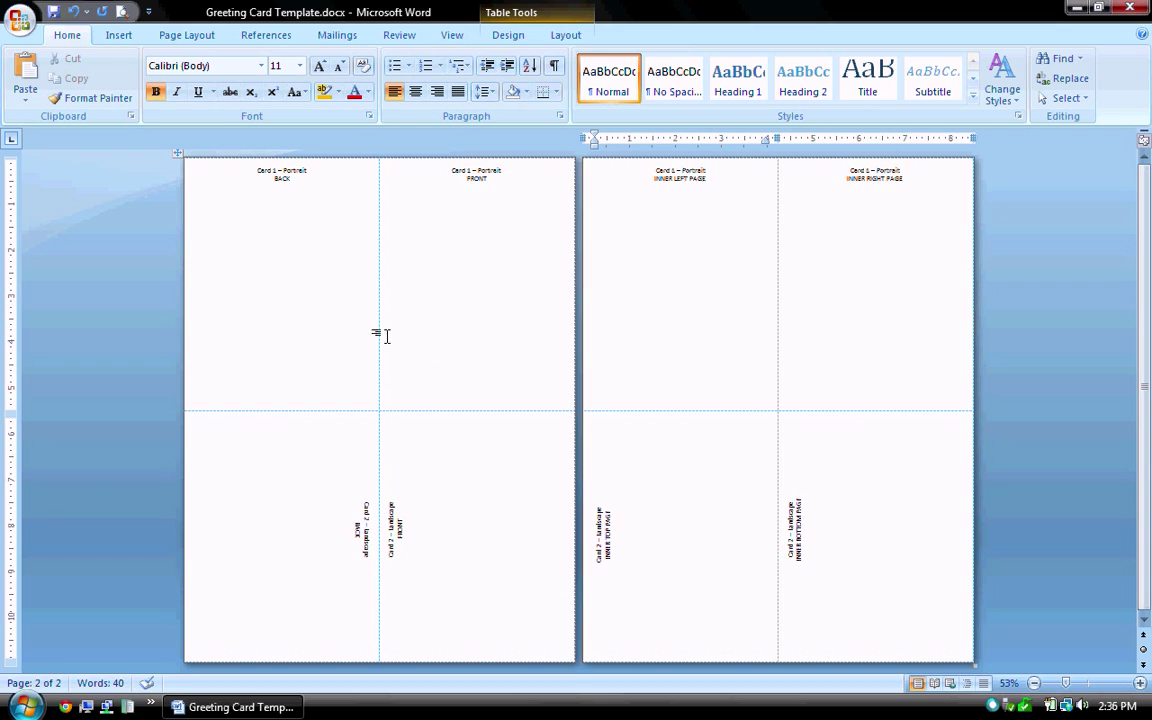
left_click(296, 189)
left_click(494, 180)
Move the vertical FRONT label box onto the fold line, then close the template
left_click(391, 549)
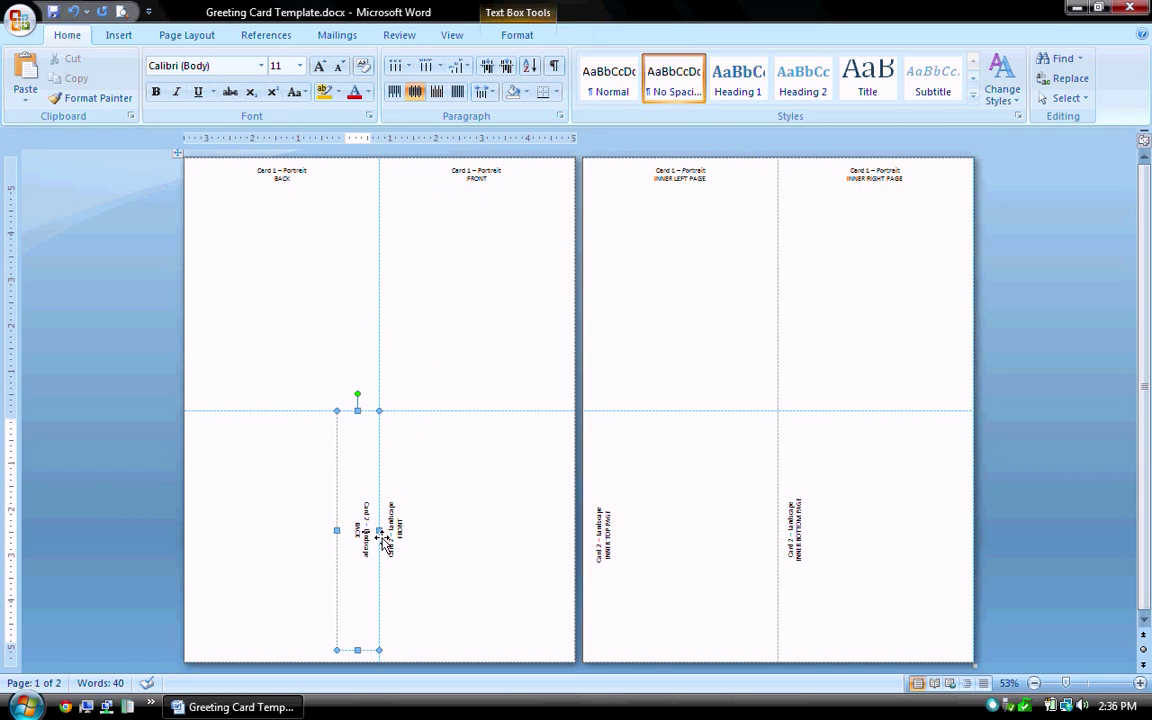
left_click_drag(391, 549, 436, 549)
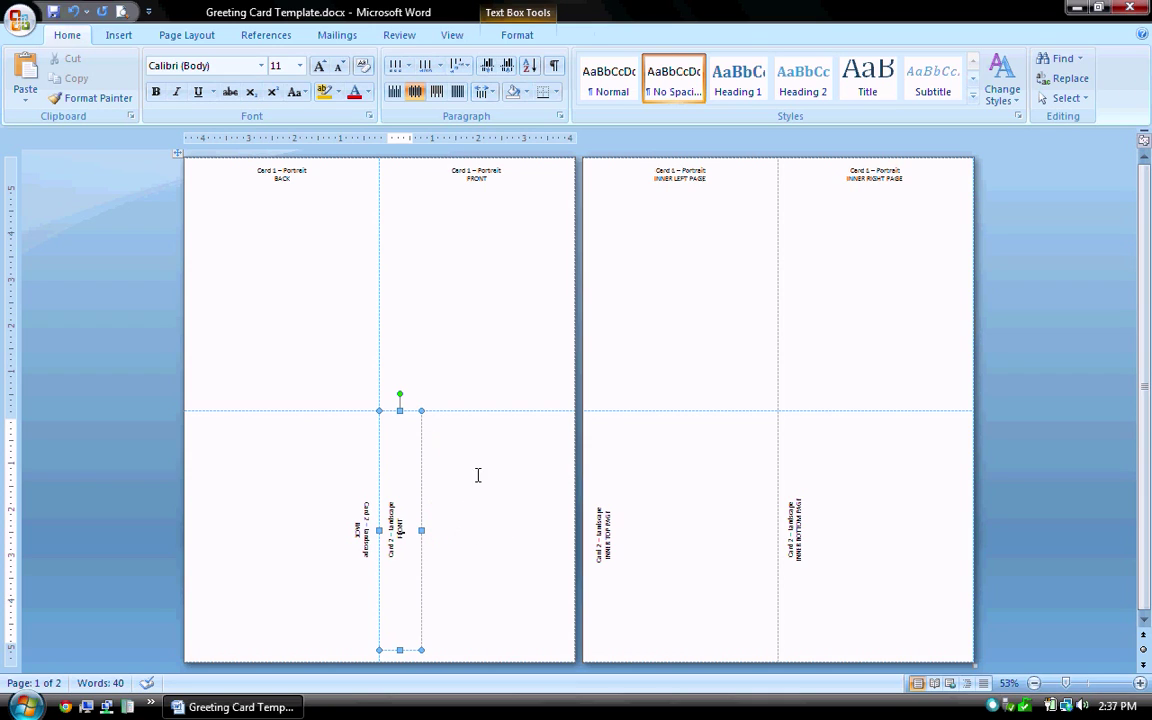
left_click(469, 514)
left_click(802, 388)
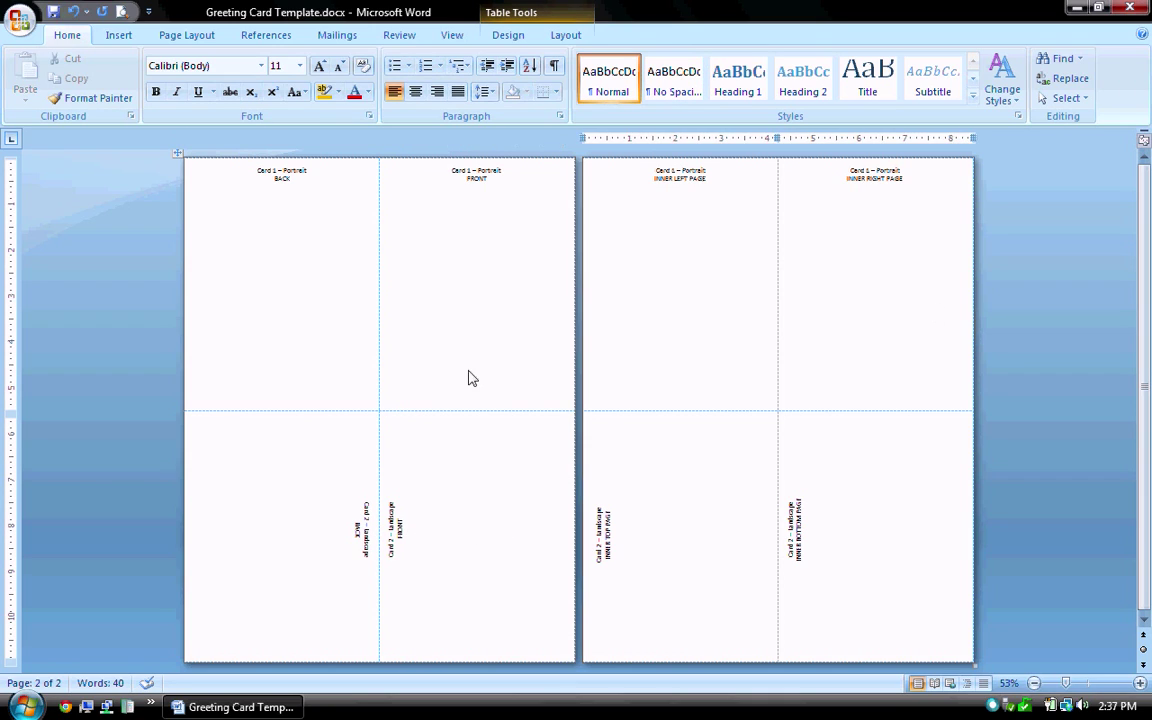
left_click(1131, 9)
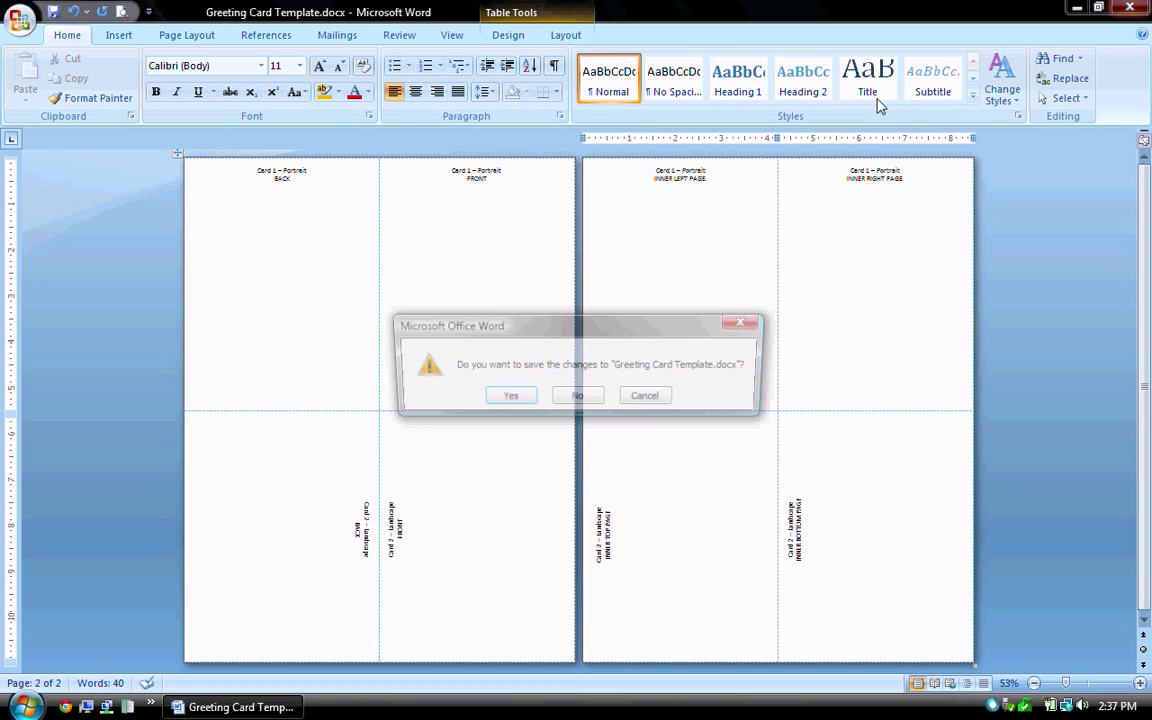
Discard the template's changes and open Greeting Card Template 2.docx
left_click(590, 405)
left_click(305, 30)
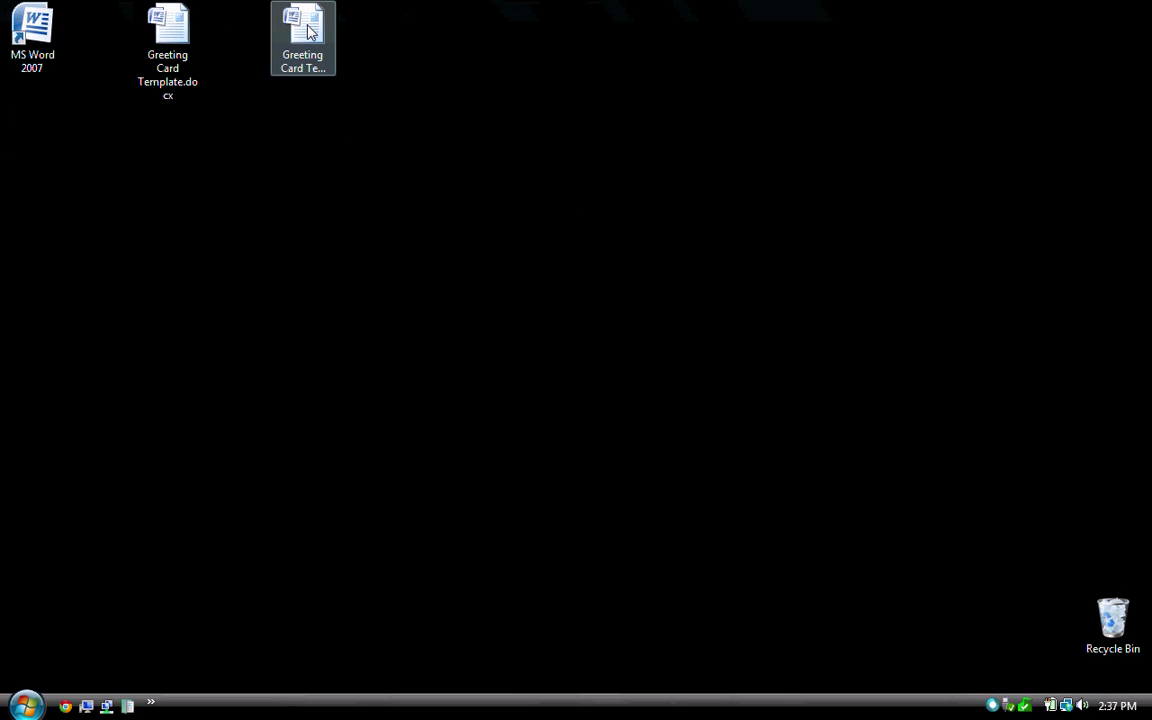
double_click(308, 32)
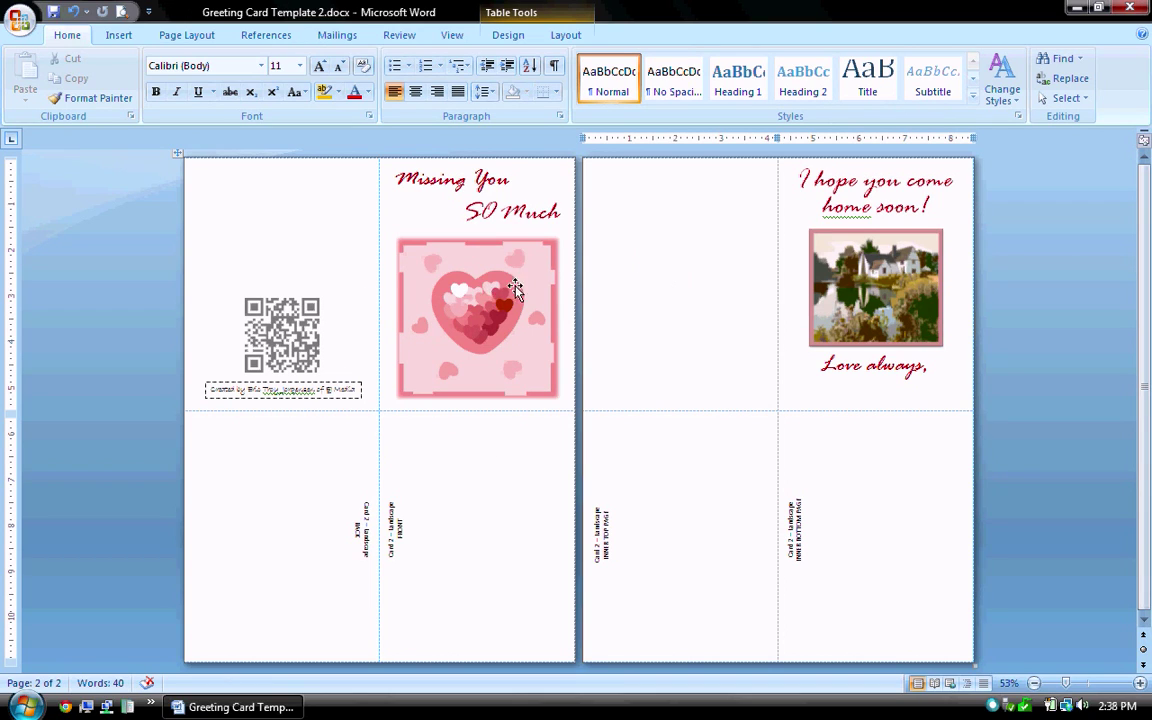
Select the heart picture, then the Card 2 – Landscape FRONT label box
left_click(482, 303)
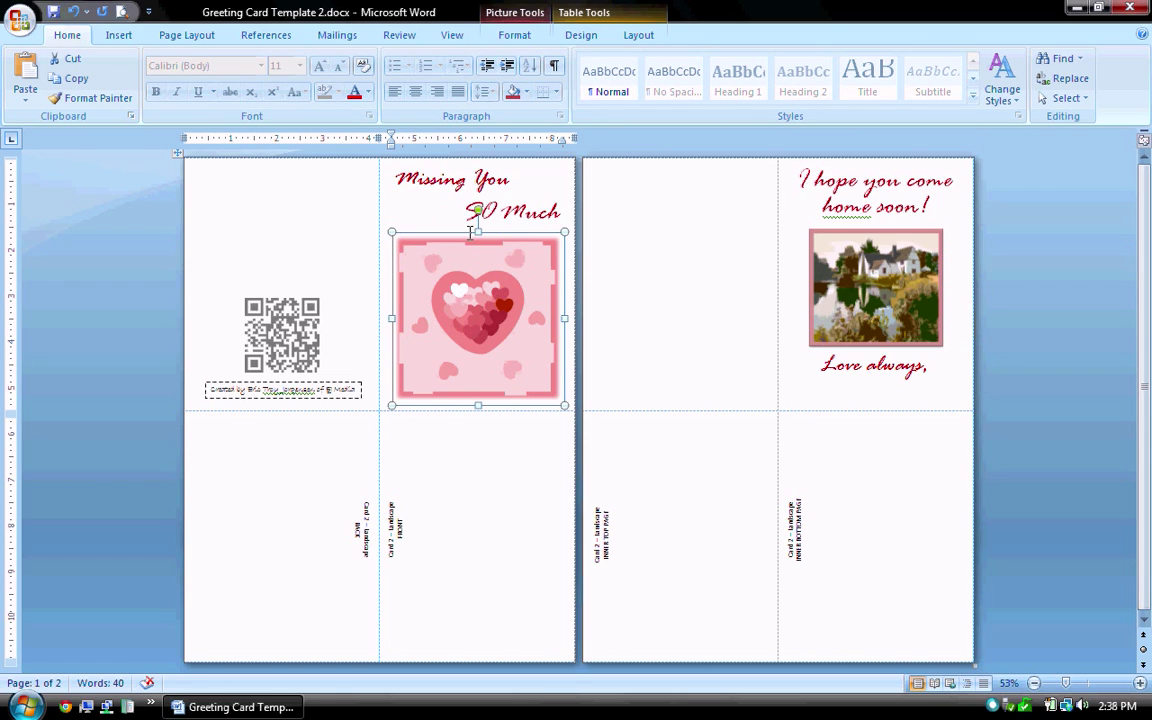
left_click(283, 275)
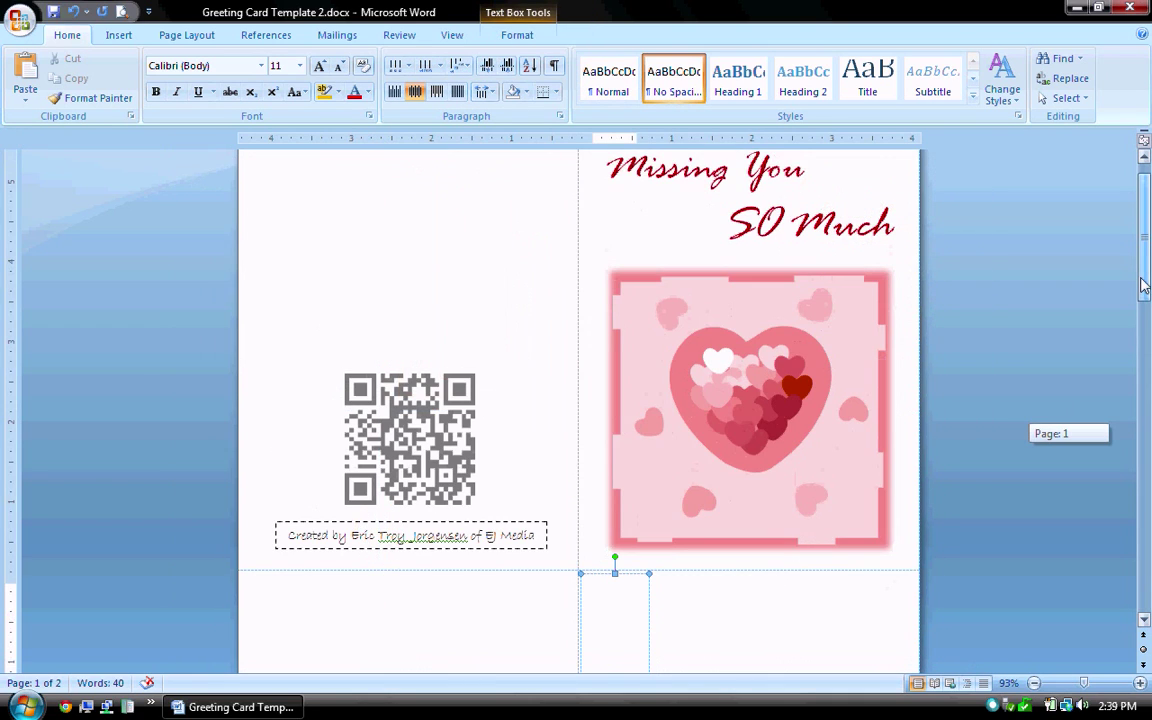
left_click_drag(1145, 282, 1136, 373)
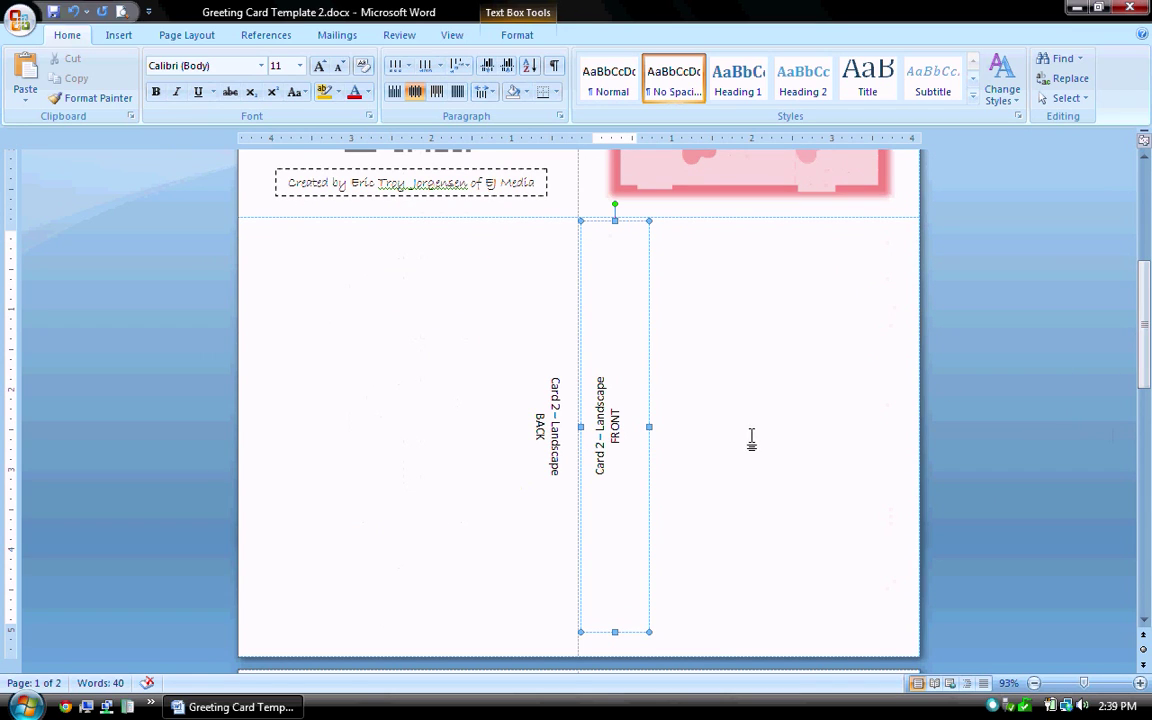
left_click(659, 426)
left_click(600, 411)
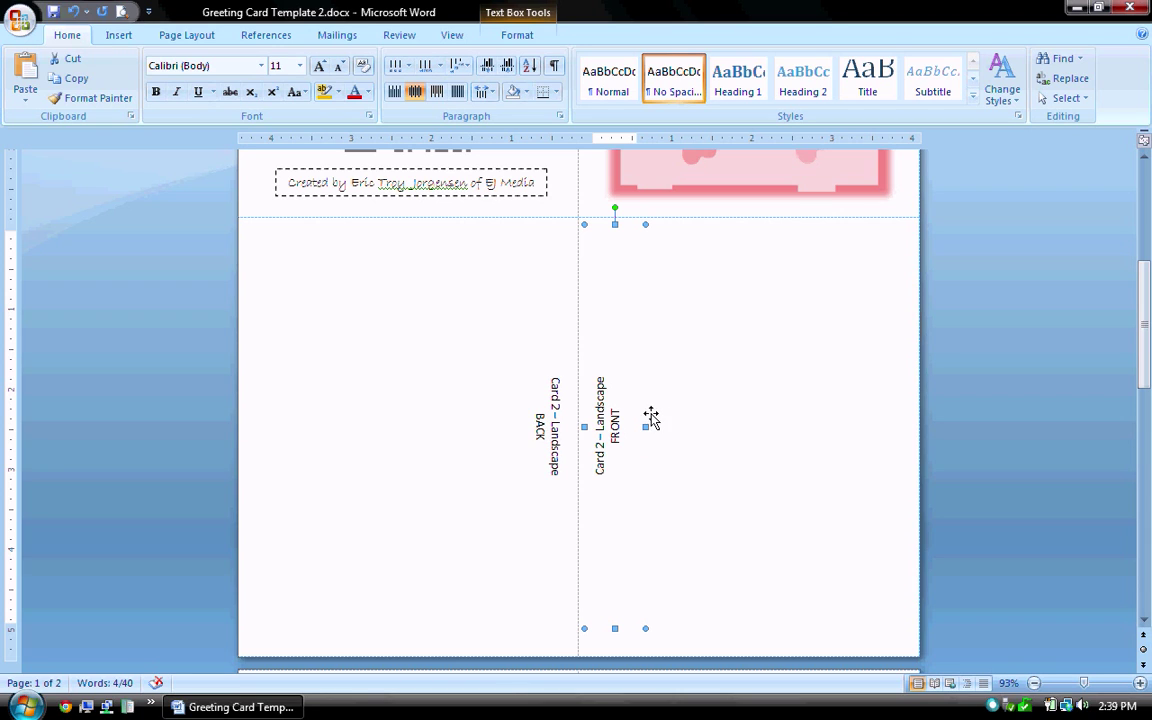
key("Delete")
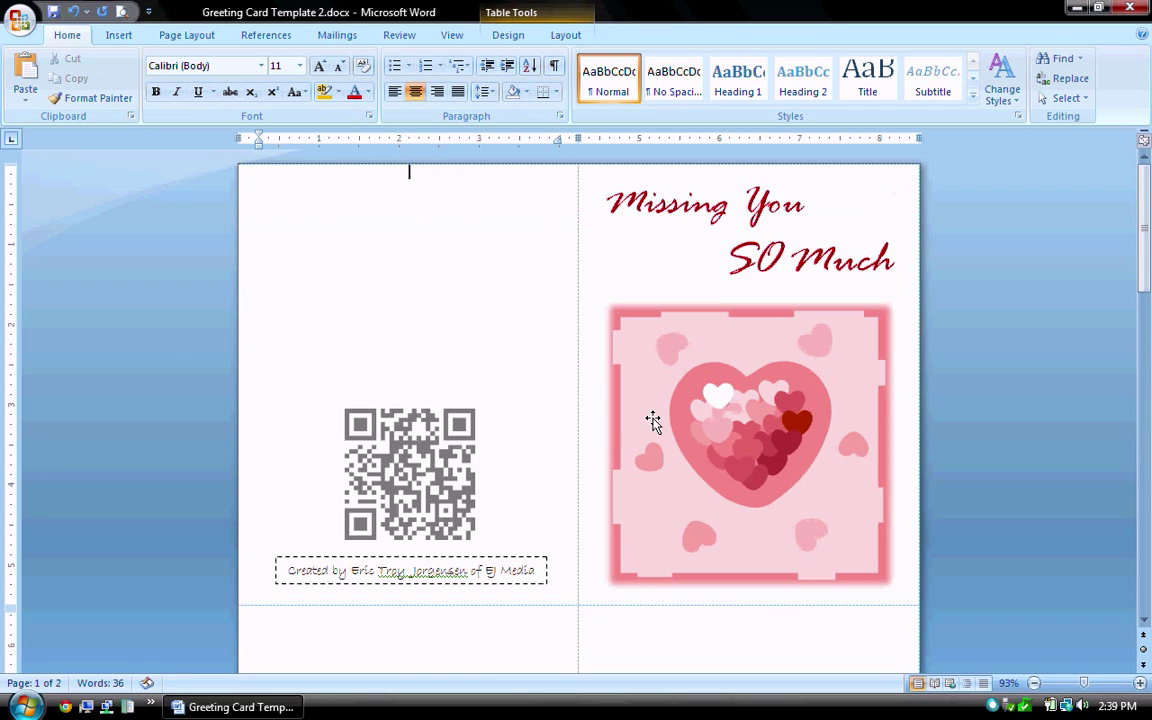
scroll(643, 425, "down", 5)
scroll(643, 422, "down", 3)
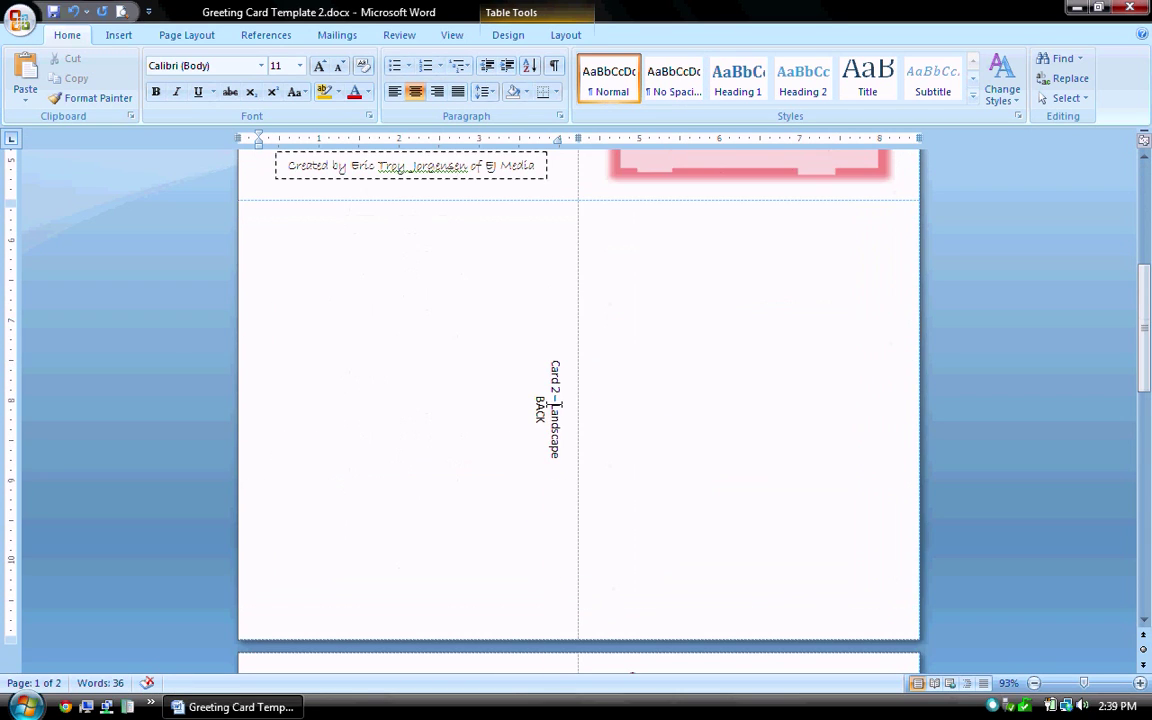
left_click(557, 407)
key("Delete")
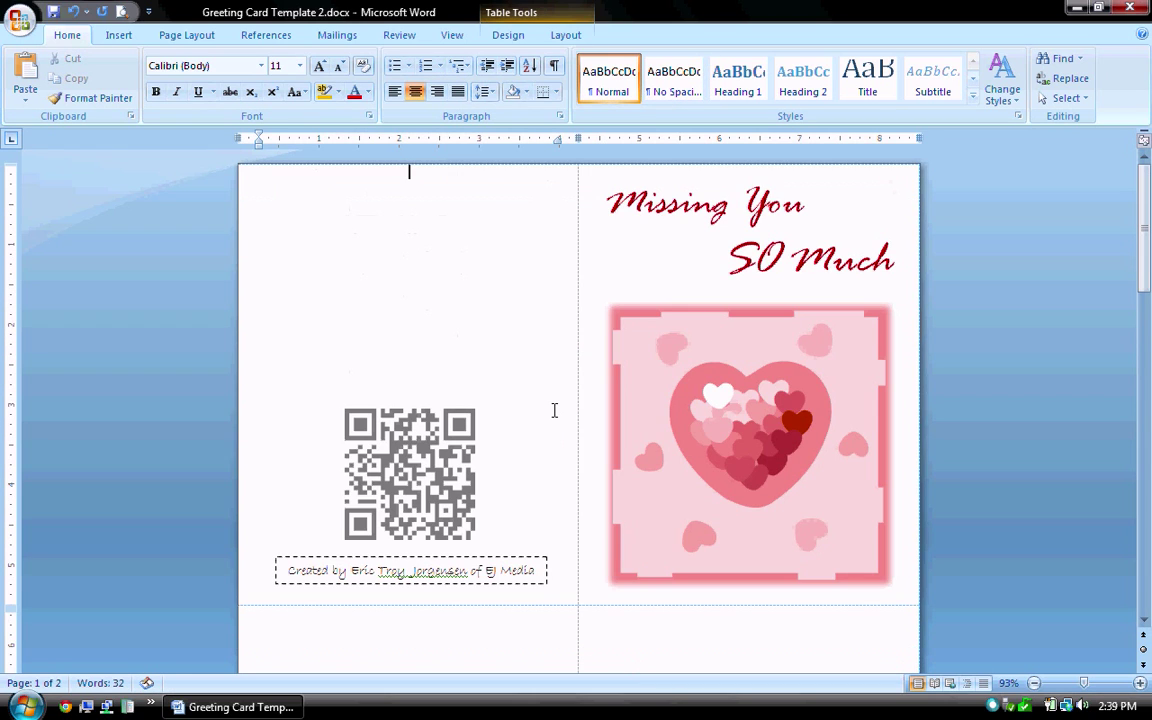
scroll(612, 399, "down", 4)
scroll(612, 392, "down", 5)
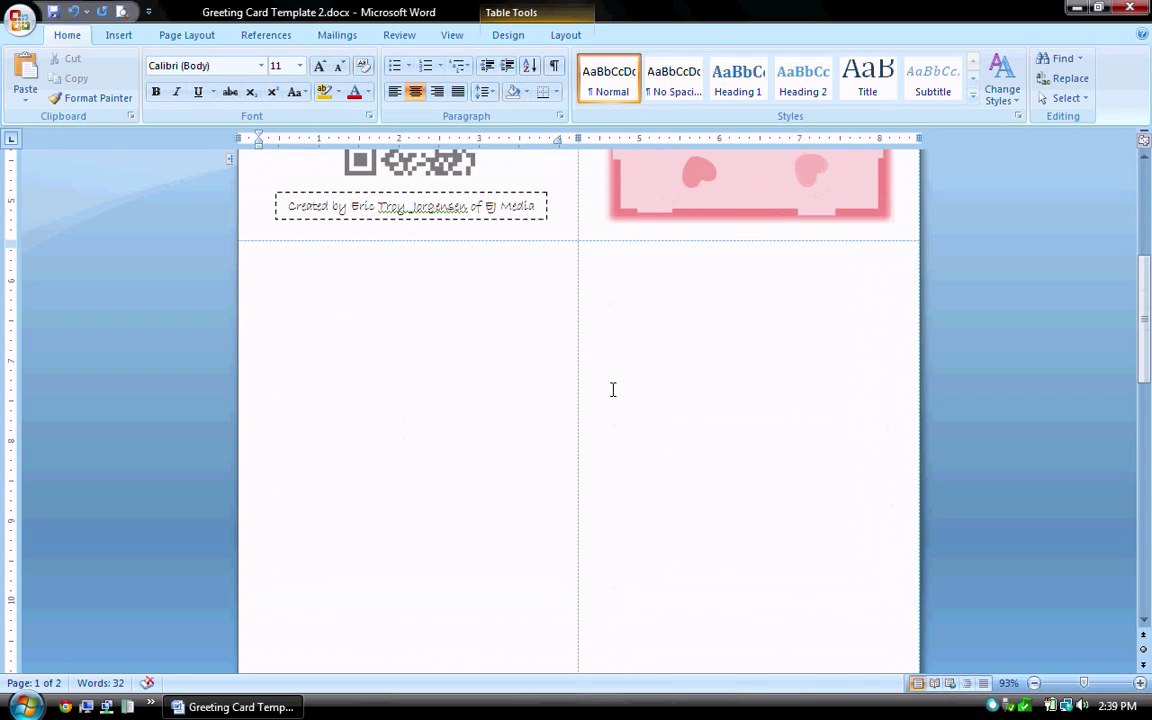
scroll(612, 392, "up", 1)
scroll(643, 392, "up", 4)
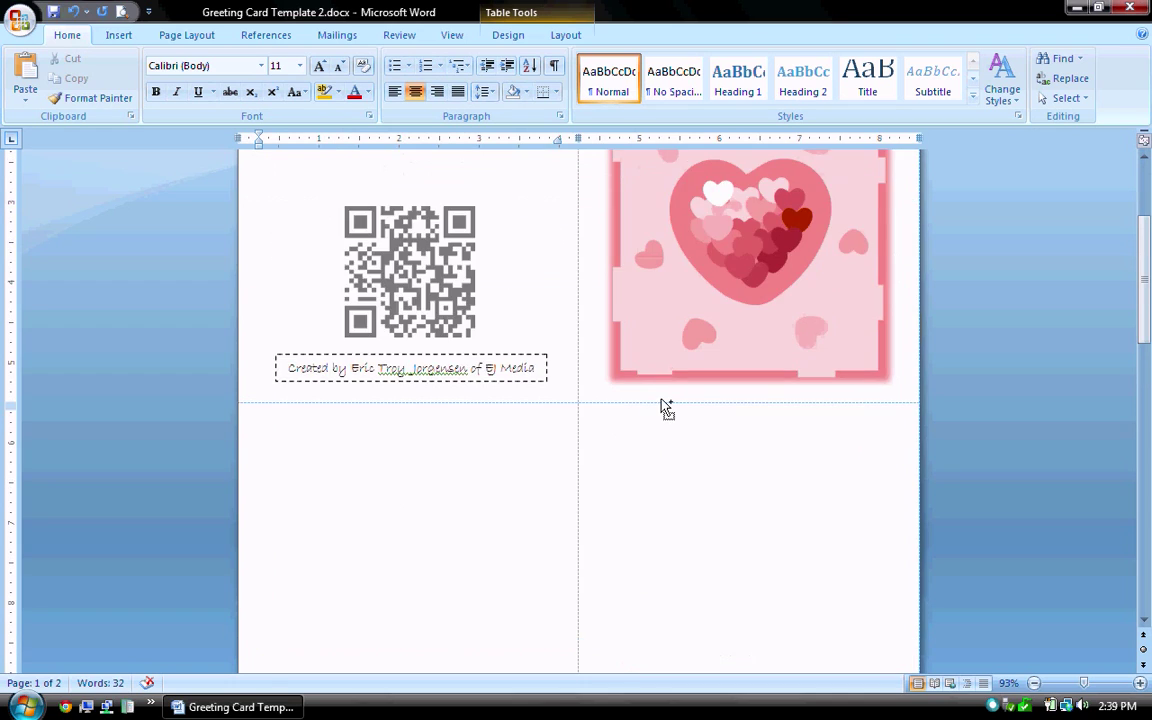
scroll(663, 406, "down", 1)
scroll(735, 505, "down", 6)
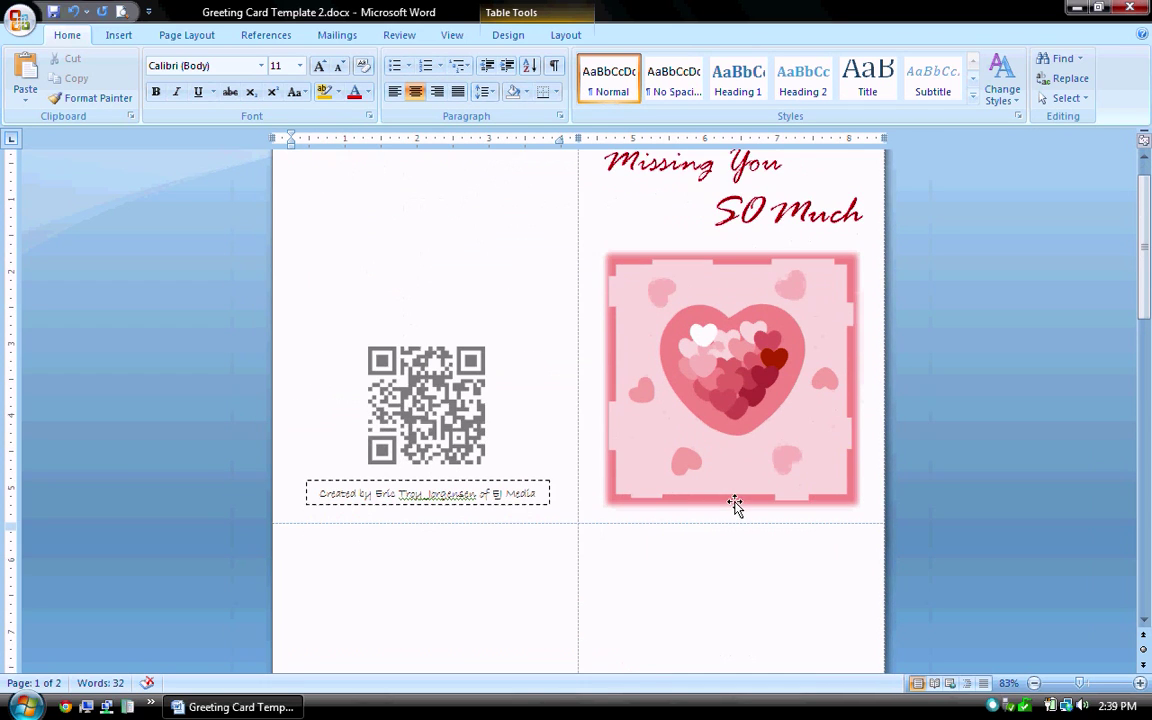
left_click(725, 543)
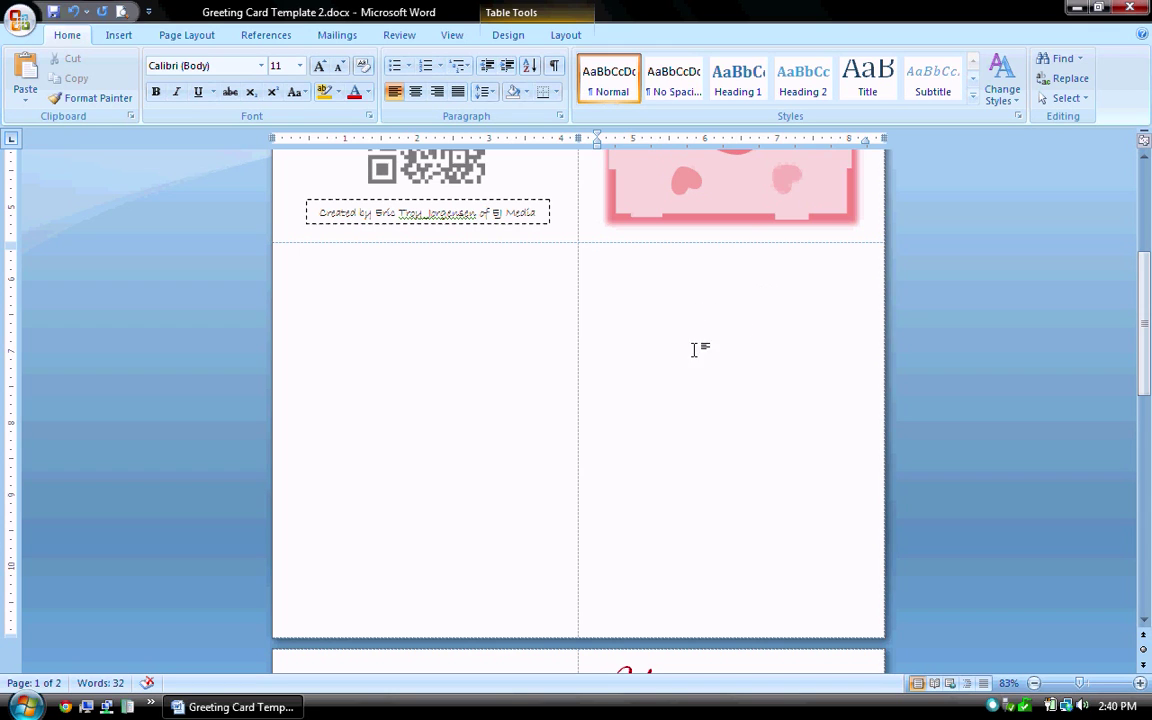
scroll(710, 386, "up", 6)
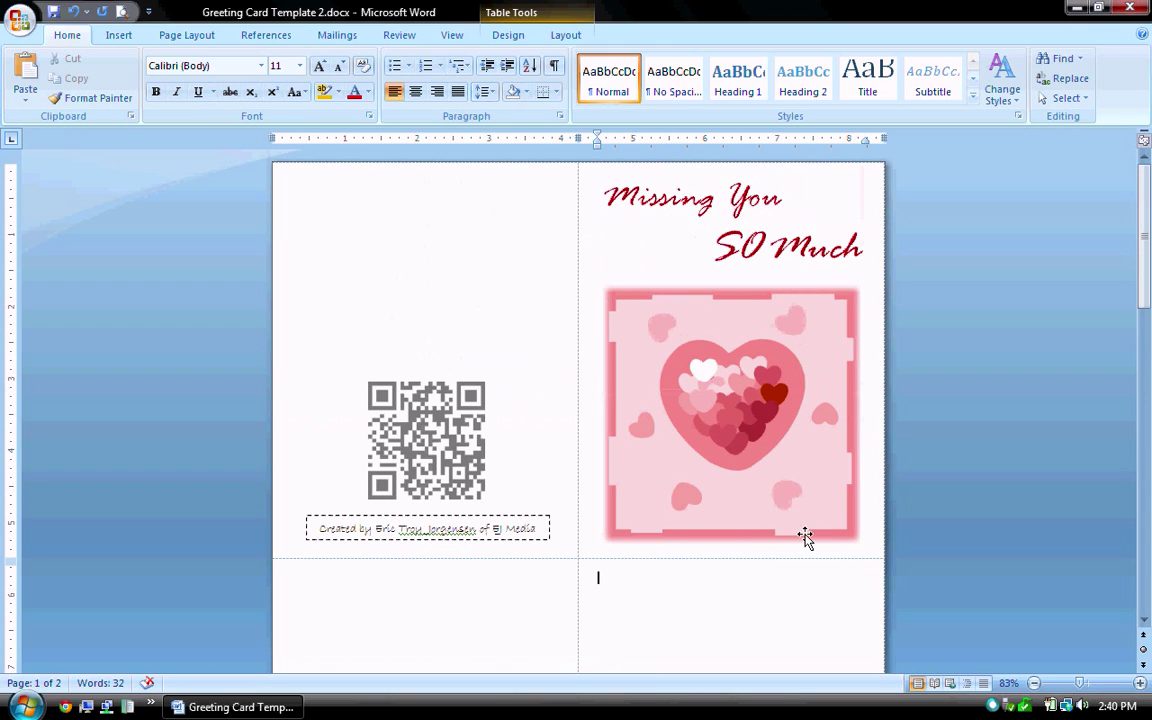
scroll(751, 527, "down", 1)
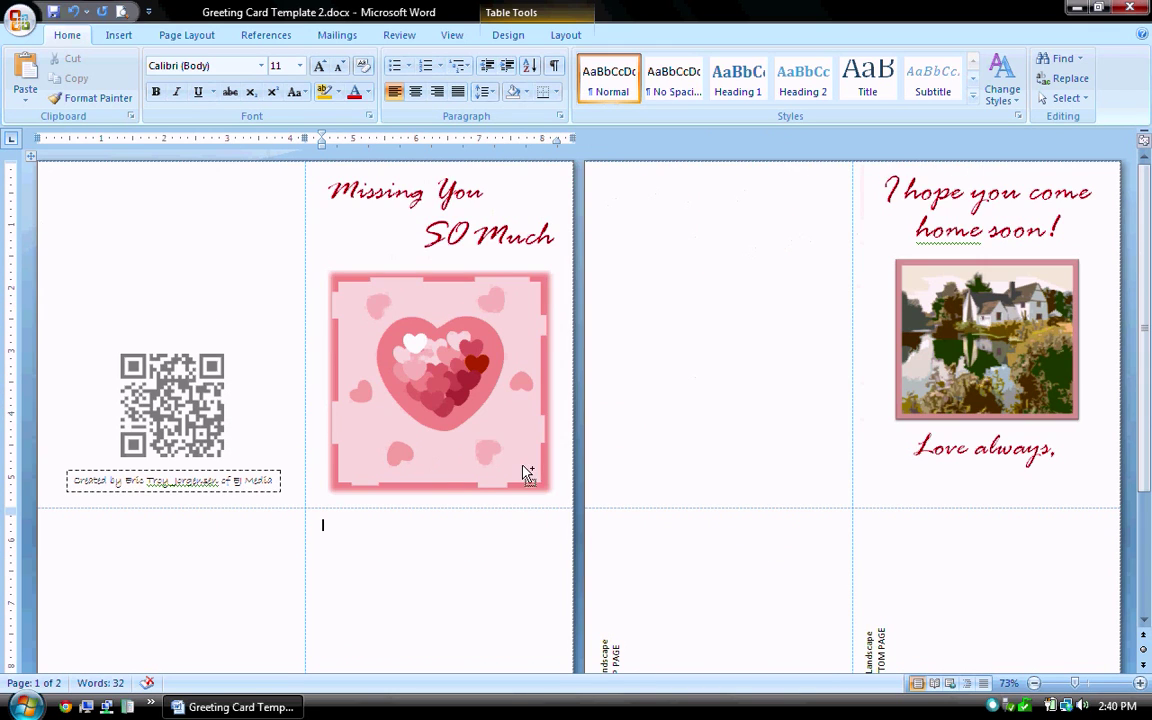
scroll(527, 476, "up", 1)
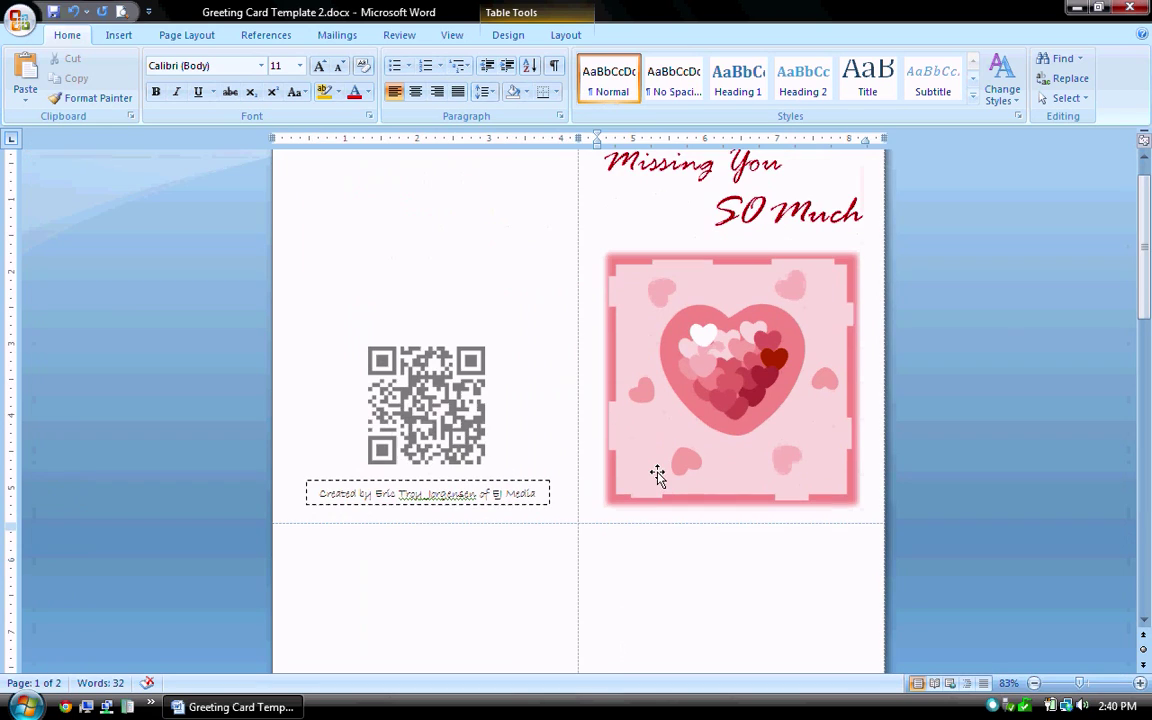
Insert a Simple Text Box below the heart and select it
left_click(106, 35)
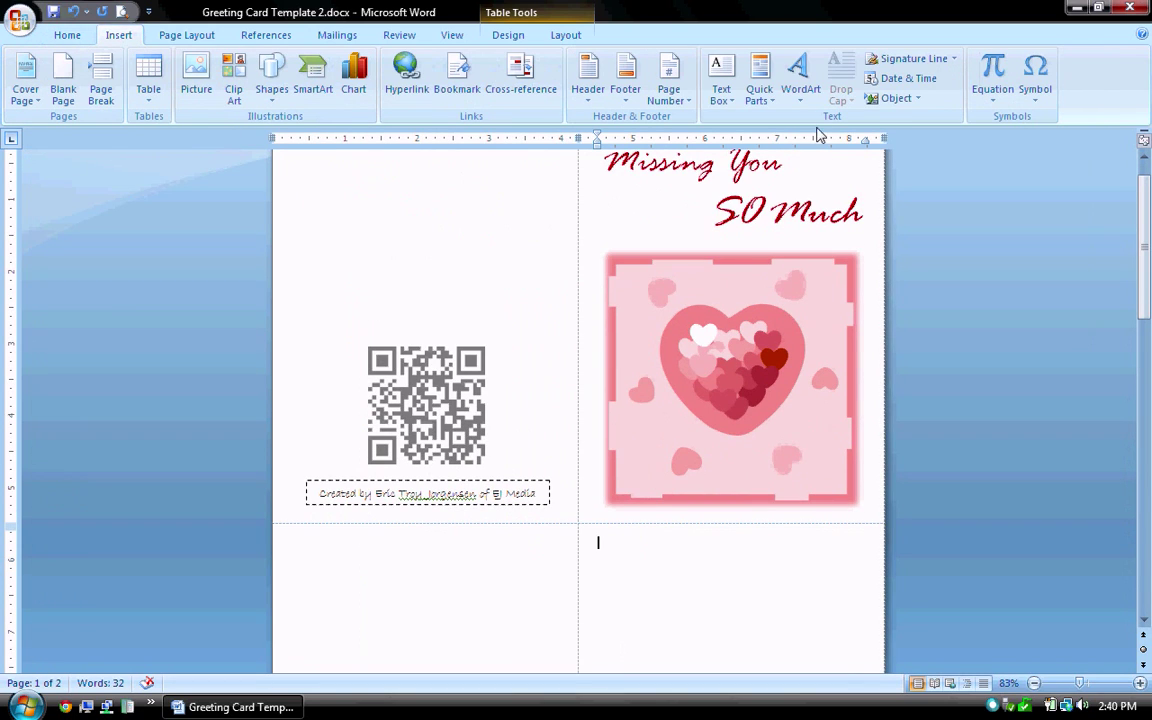
left_click(731, 98)
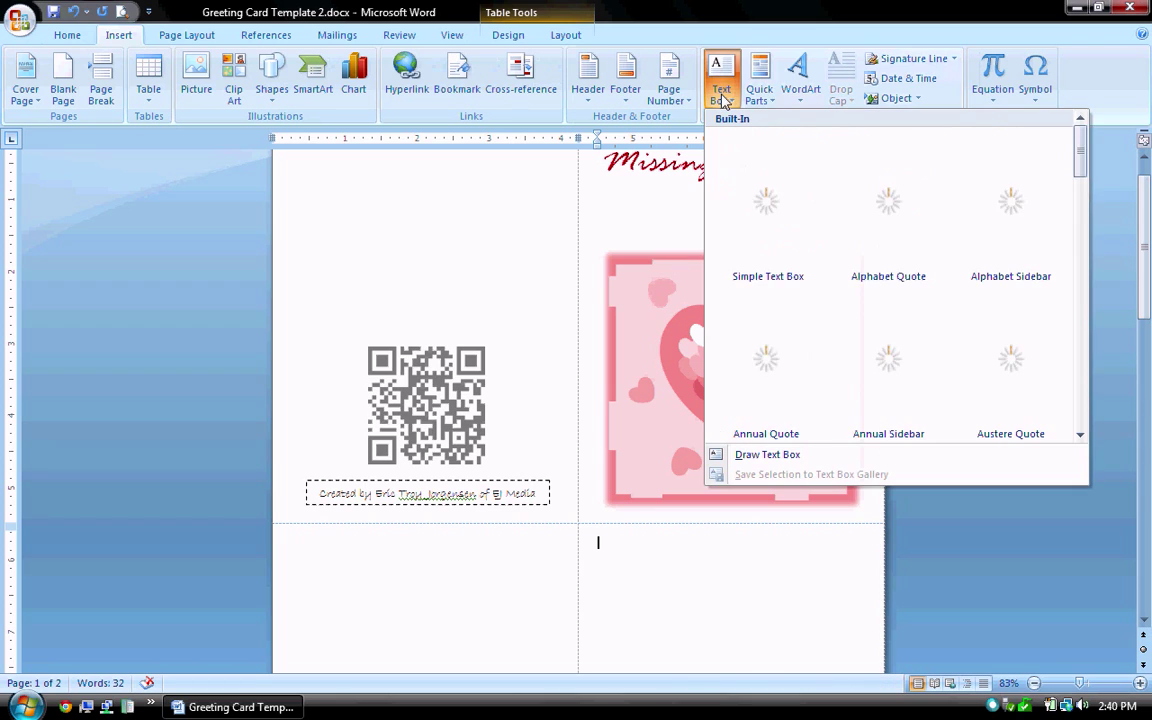
left_click(756, 207)
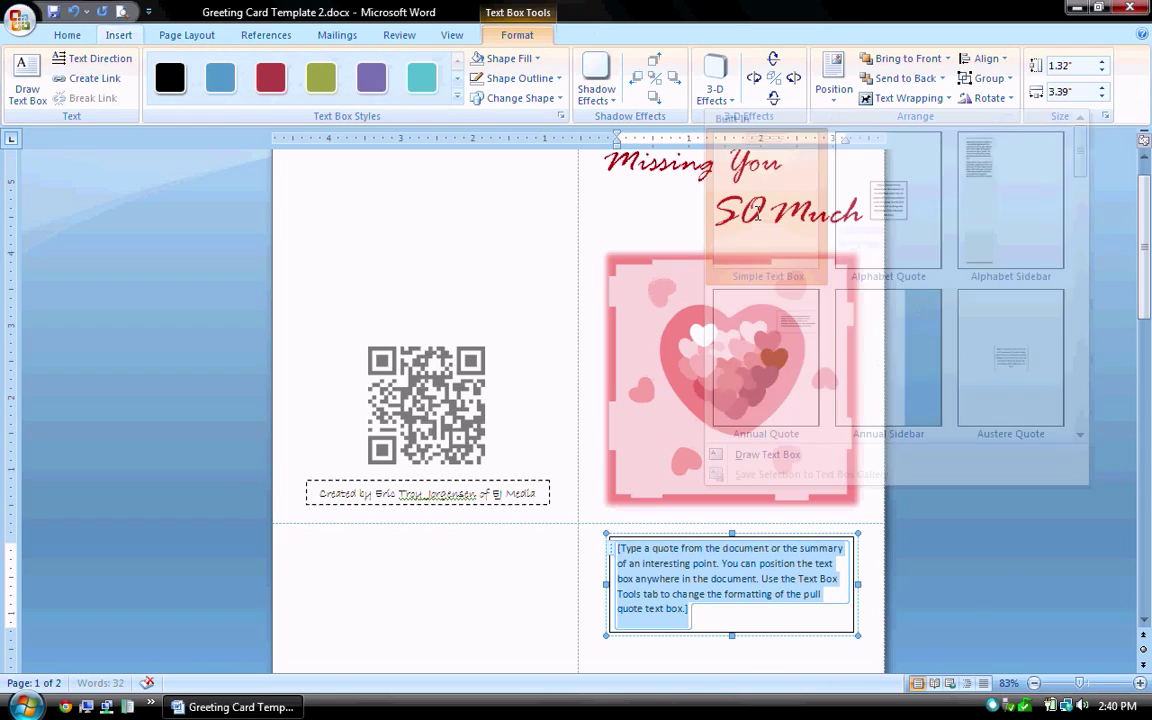
left_click(877, 562)
left_click(820, 578)
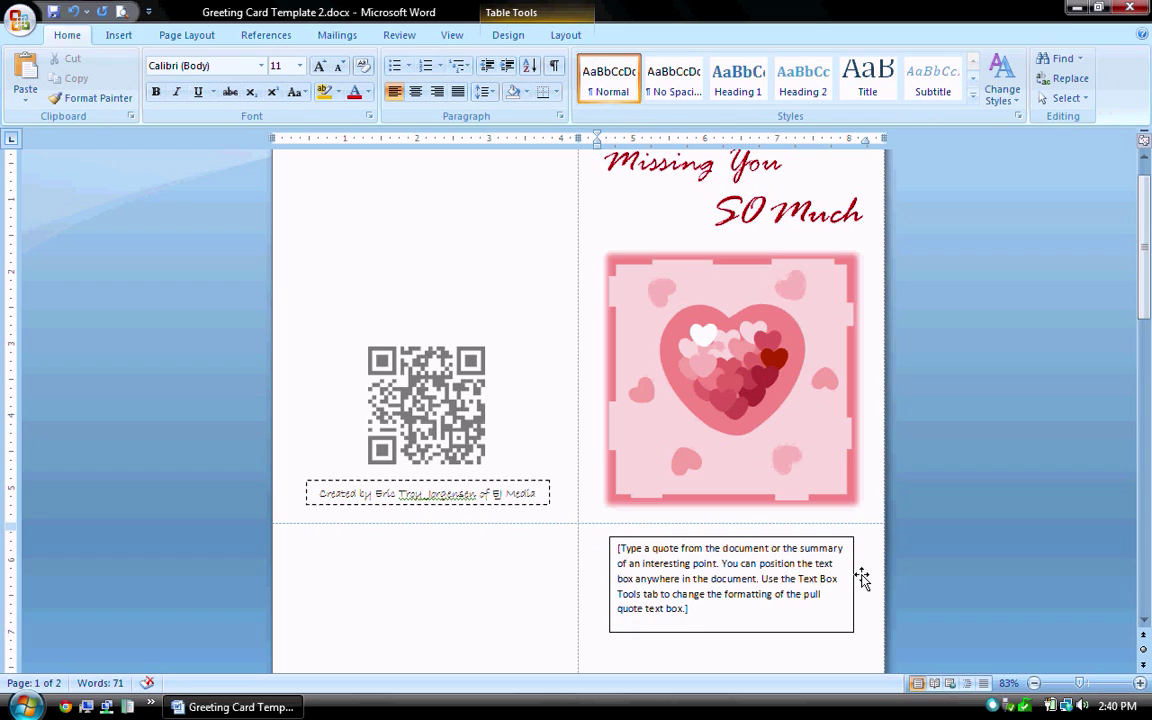
left_click(862, 580)
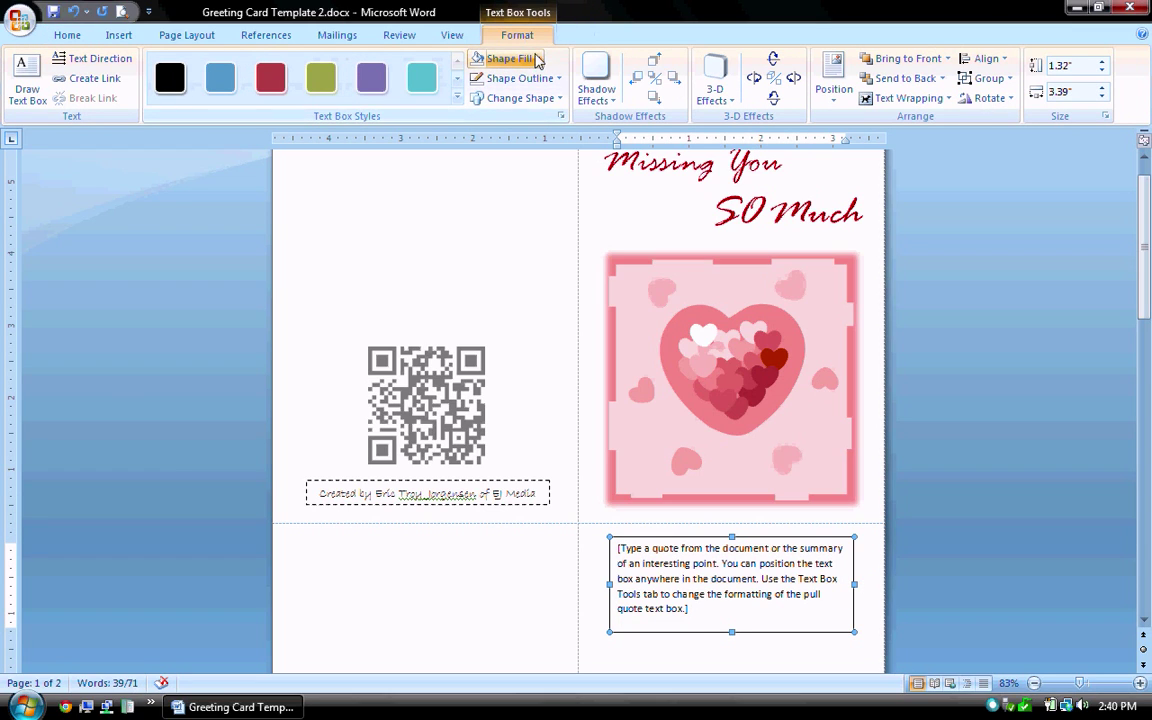
Give the text box No Fill and No Outline, then select its placeholder text
left_click(487, 58)
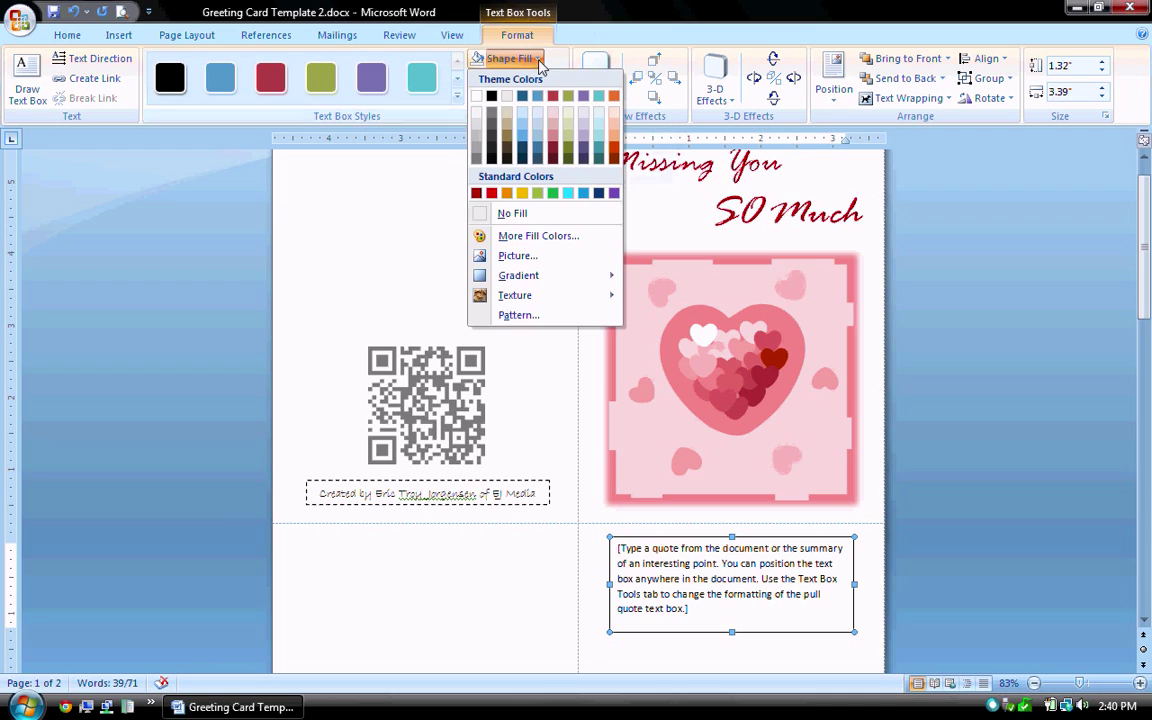
left_click(512, 216)
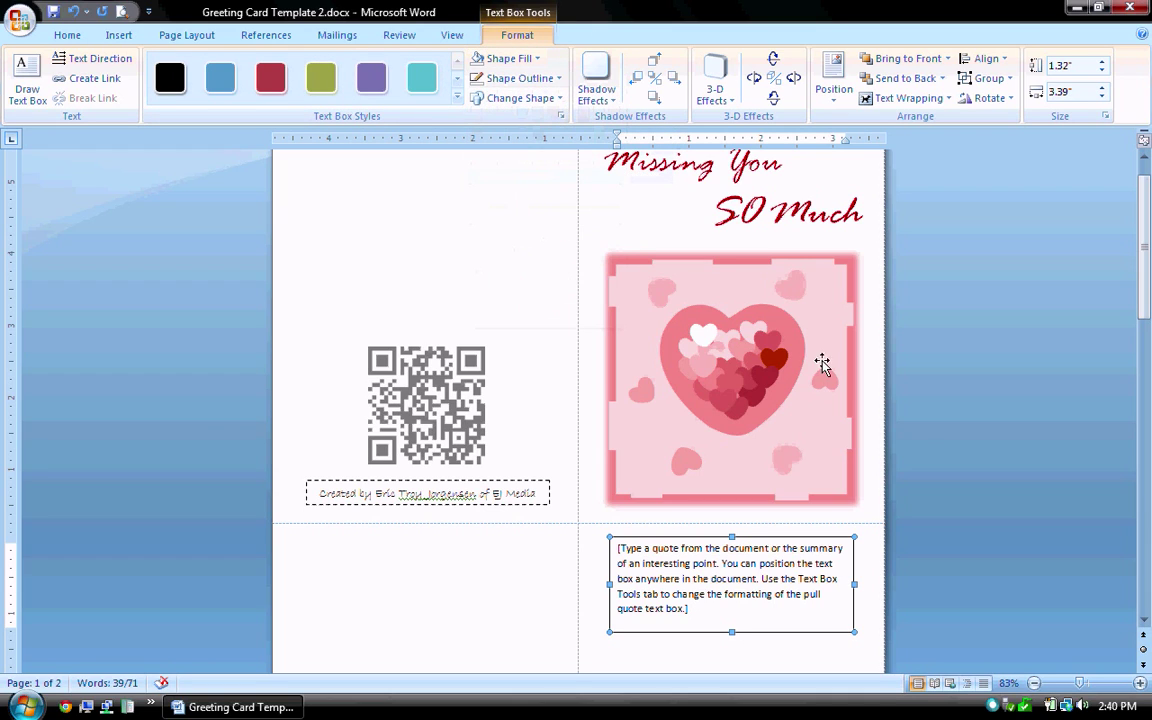
left_click(508, 80)
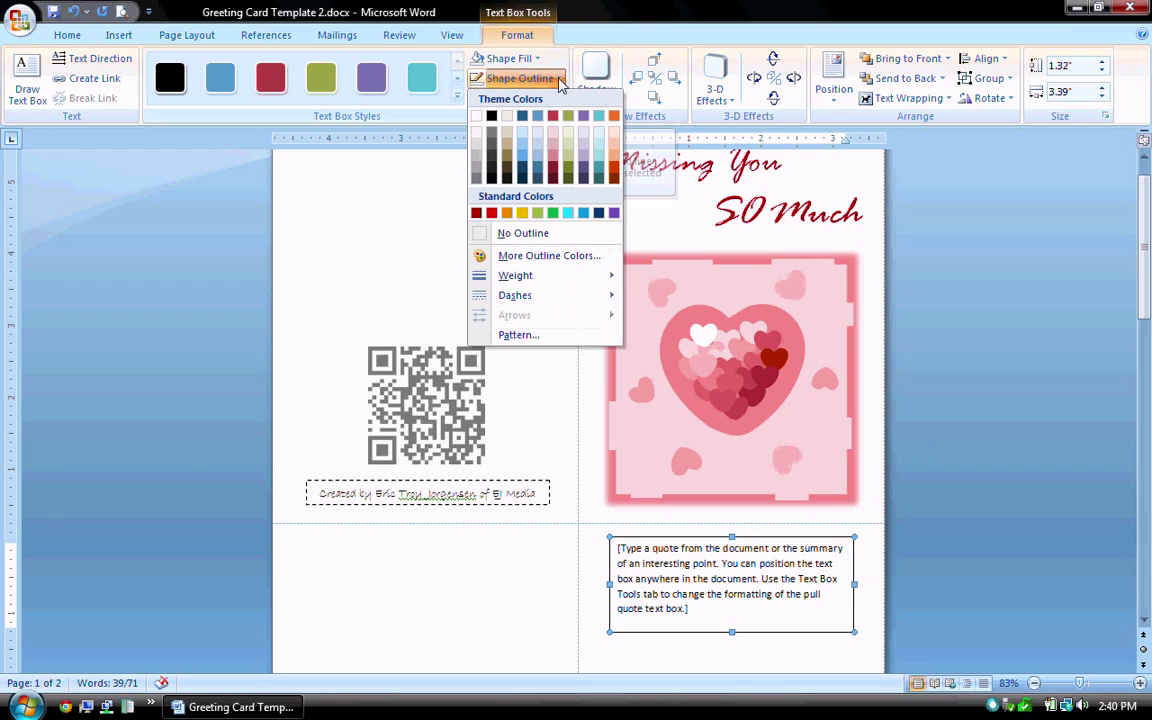
left_click(522, 234)
left_click(721, 598)
triple_click(729, 594)
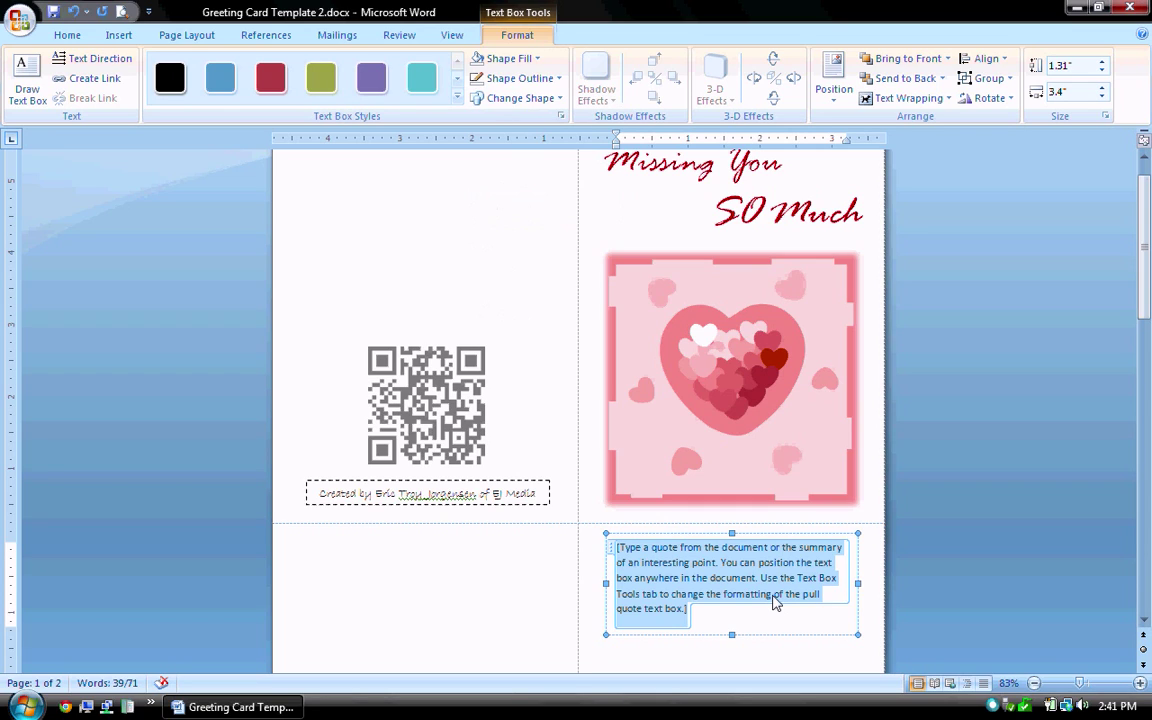
Type 'Missing You SO Much' and stretch the text box down to 4.91" tall
type("Missing")
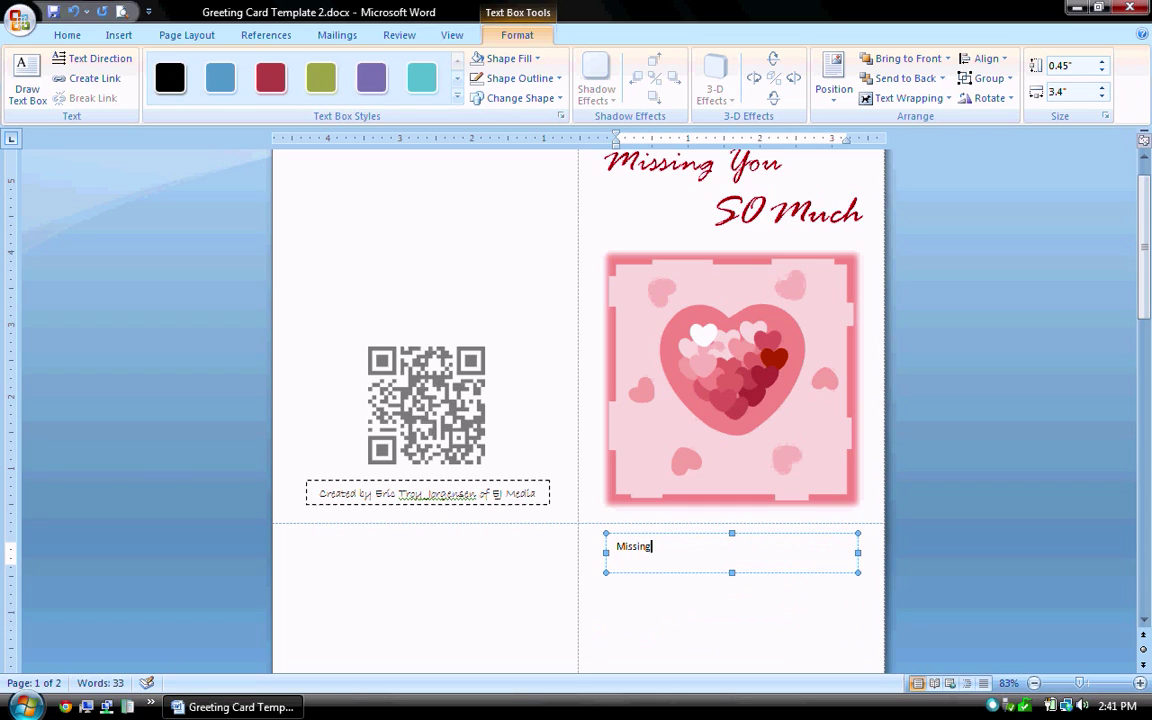
type(" You SO Much")
scroll(816, 512, "down", 3)
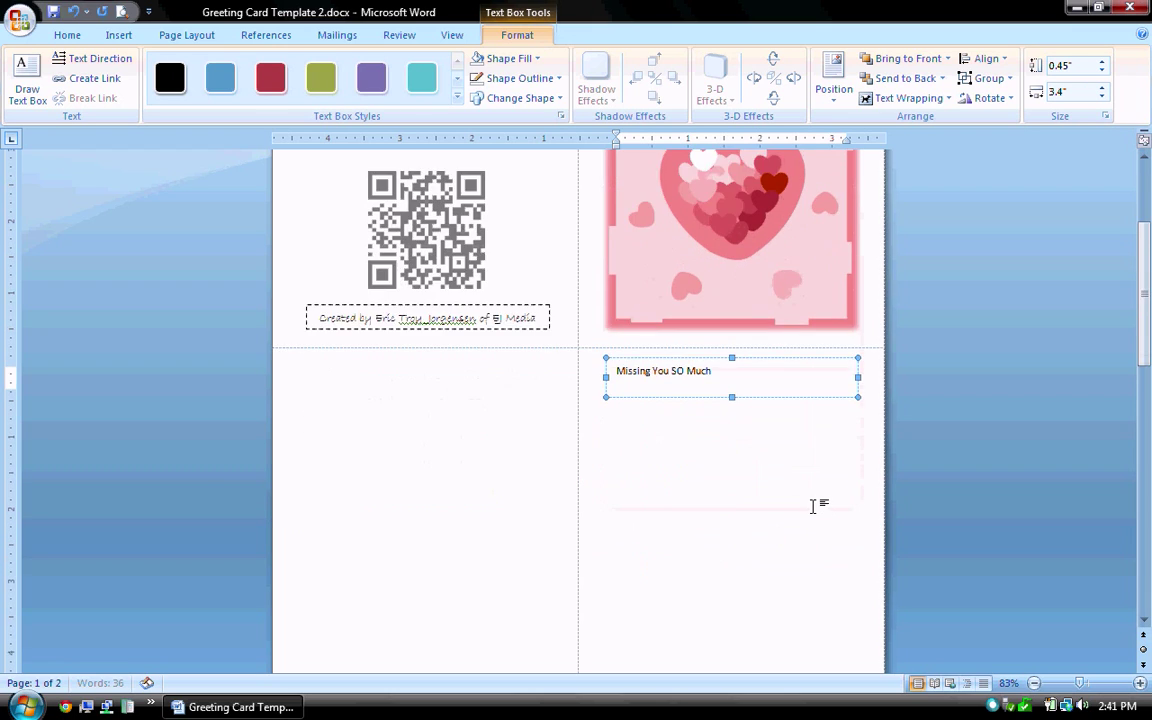
scroll(810, 495, "down", 2)
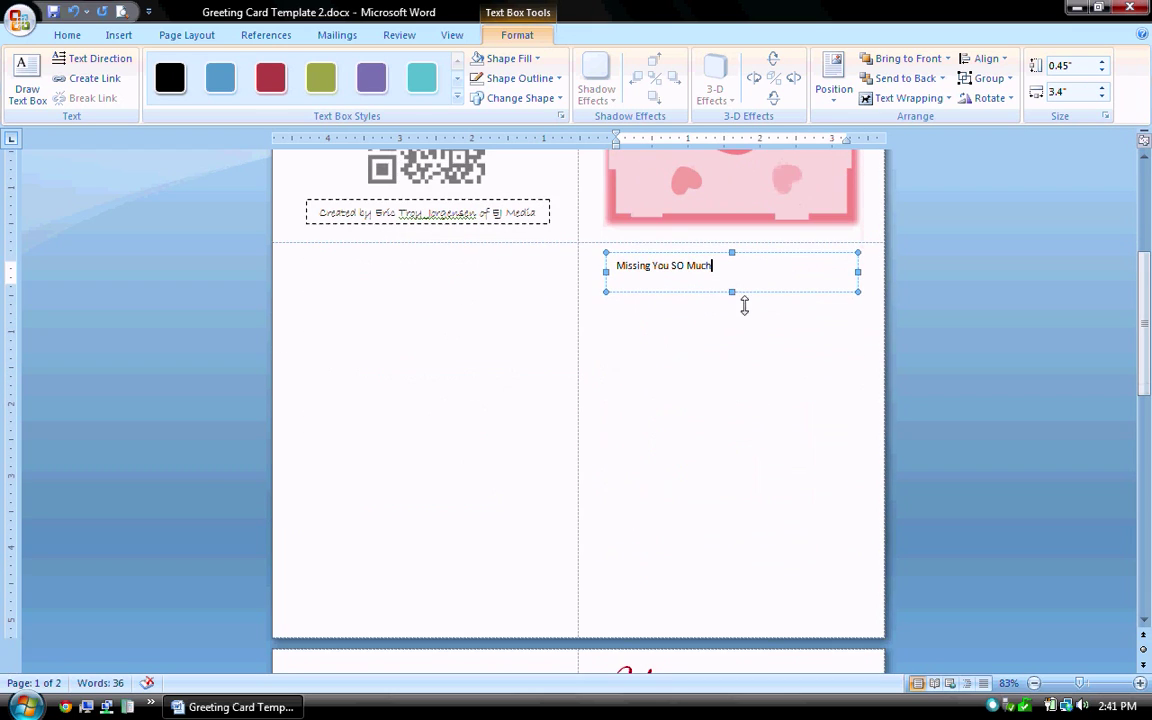
left_click_drag(744, 307, 728, 617)
Select all of the text box's contents
left_click(697, 322)
key("ctrl+a")
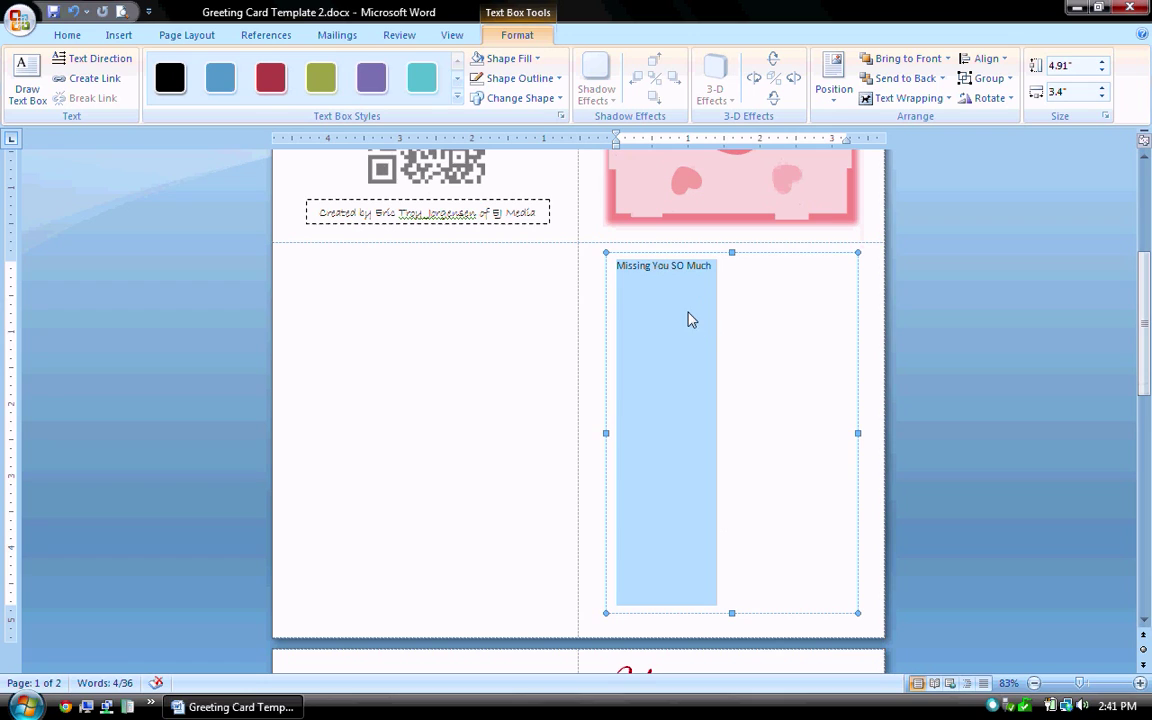
left_click(689, 320)
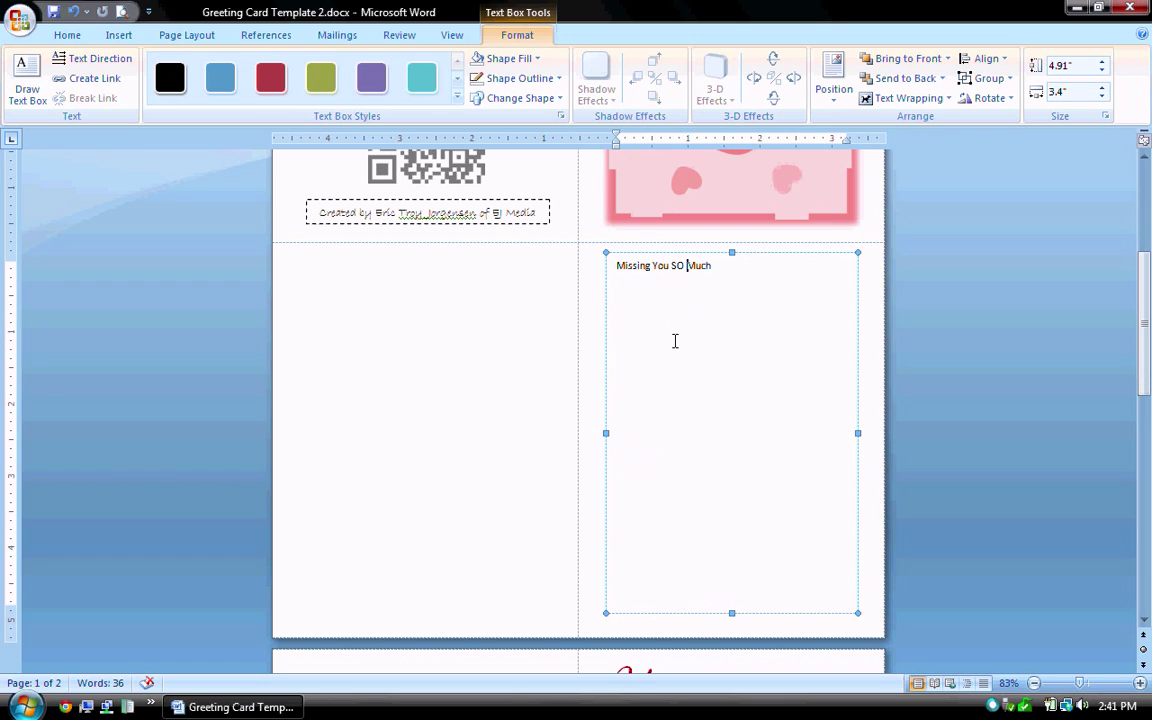
key("ctrl+a")
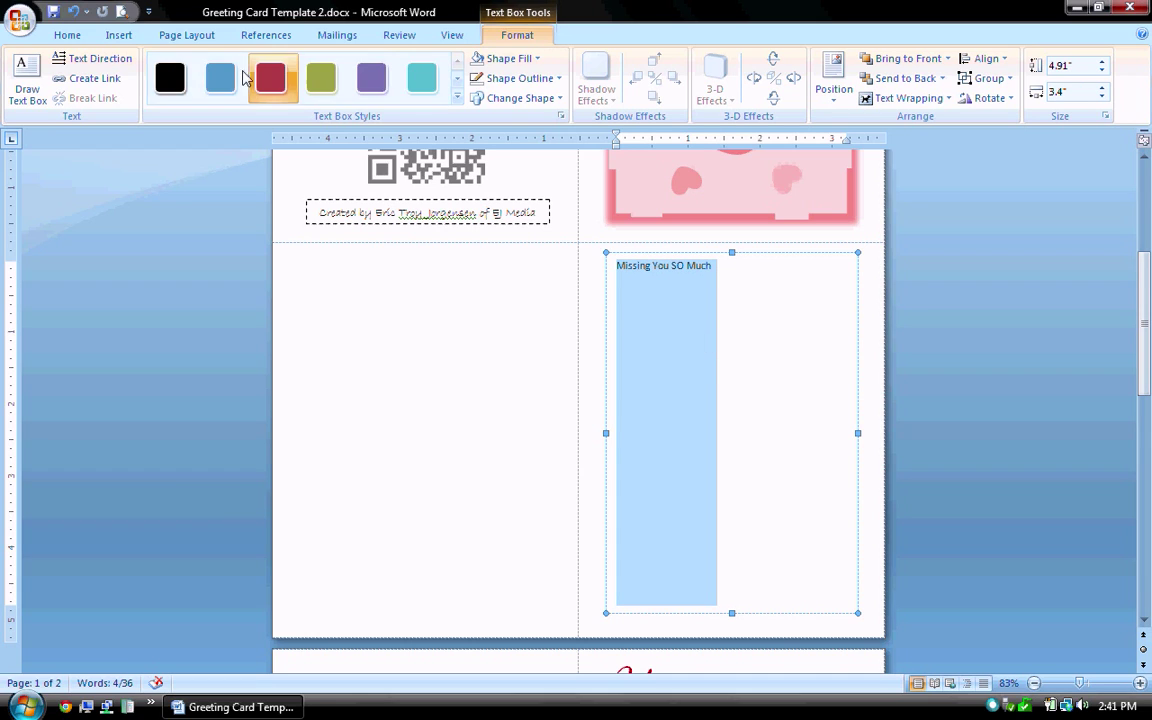
Set the greeting's font to Rage Italic
left_click(68, 37)
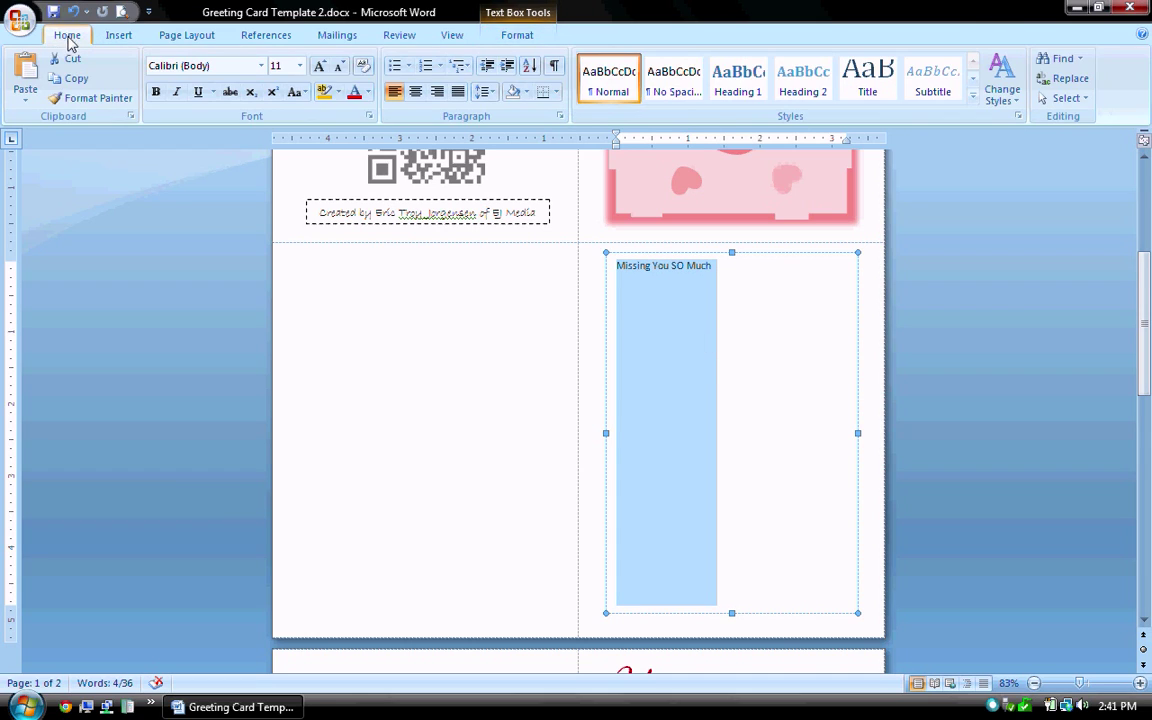
left_click(262, 66)
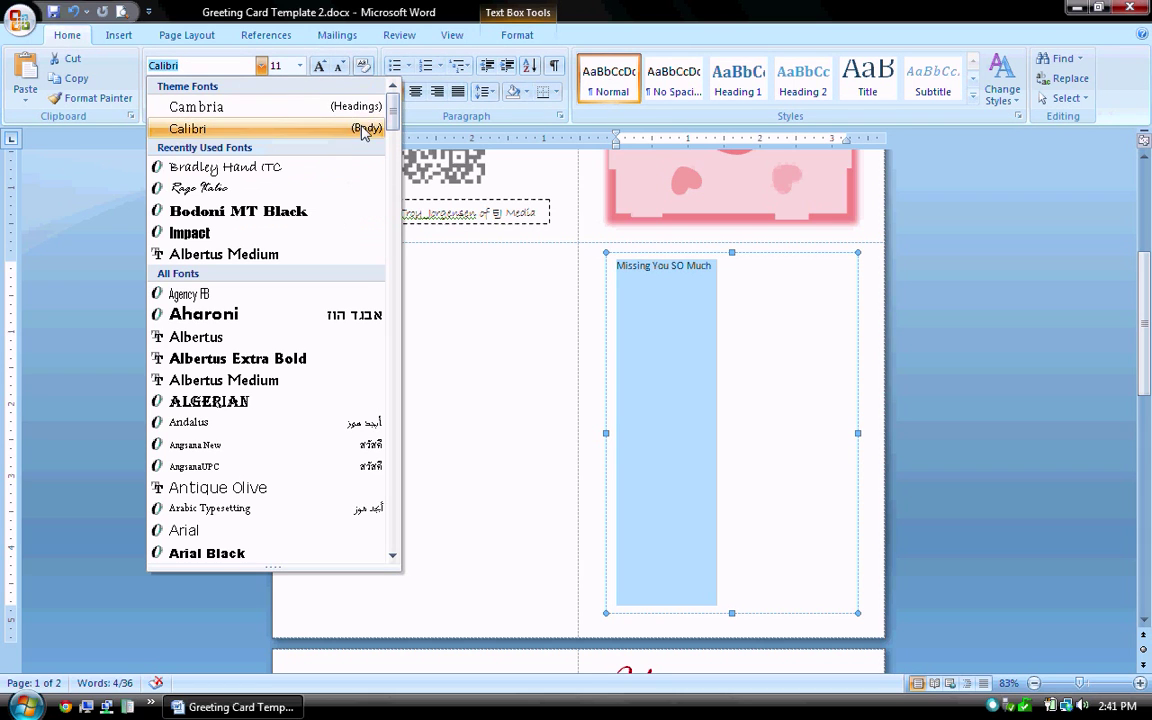
scroll(355, 355, "down", 15)
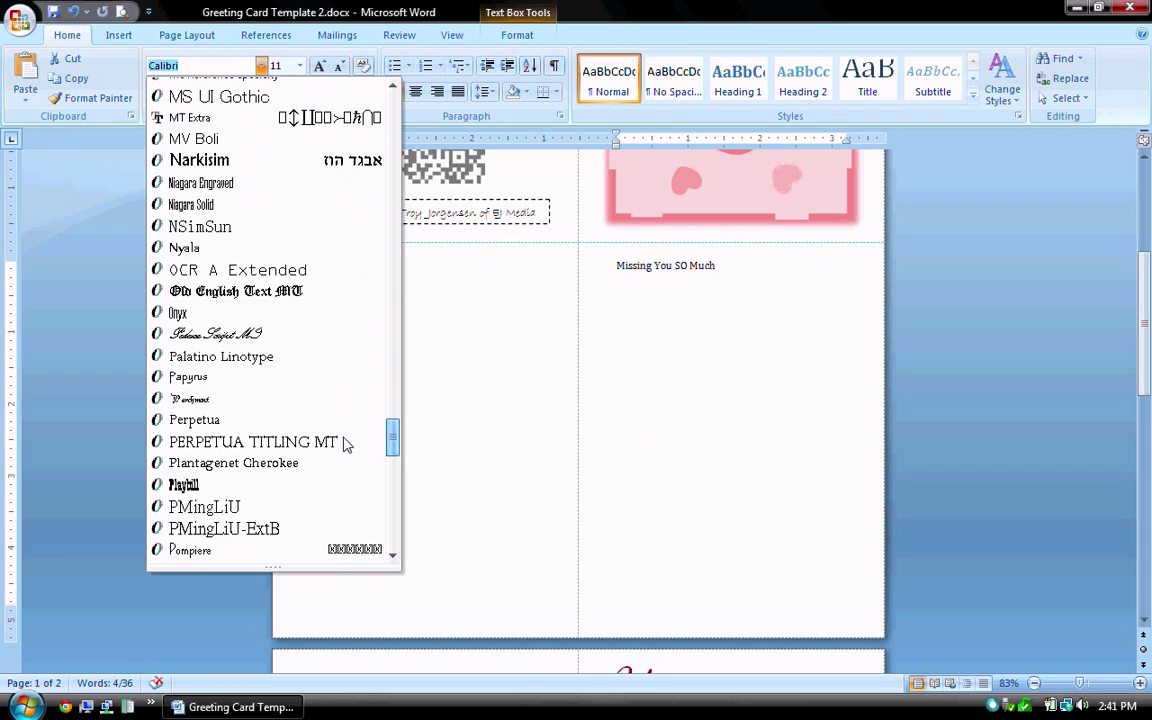
scroll(347, 445, "down", 9)
left_click(200, 321)
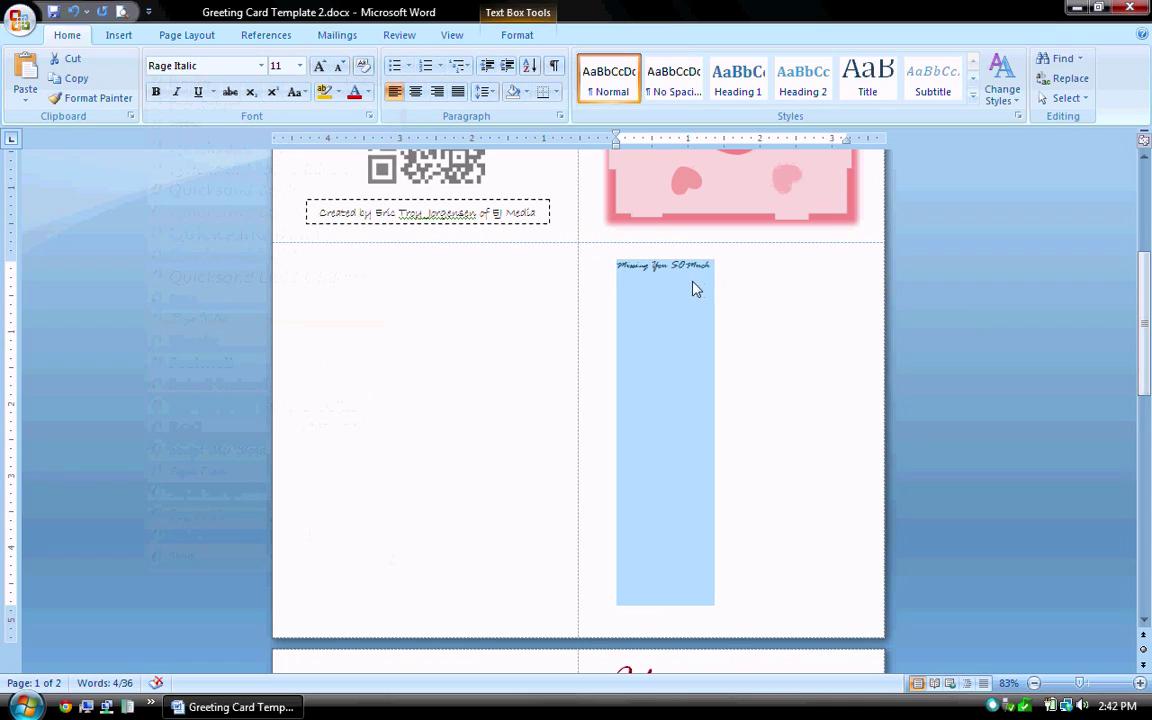
Size the greeting at 42 pt and colour it Dark Red
left_click(697, 300)
key("ctrl+a")
left_click(301, 68)
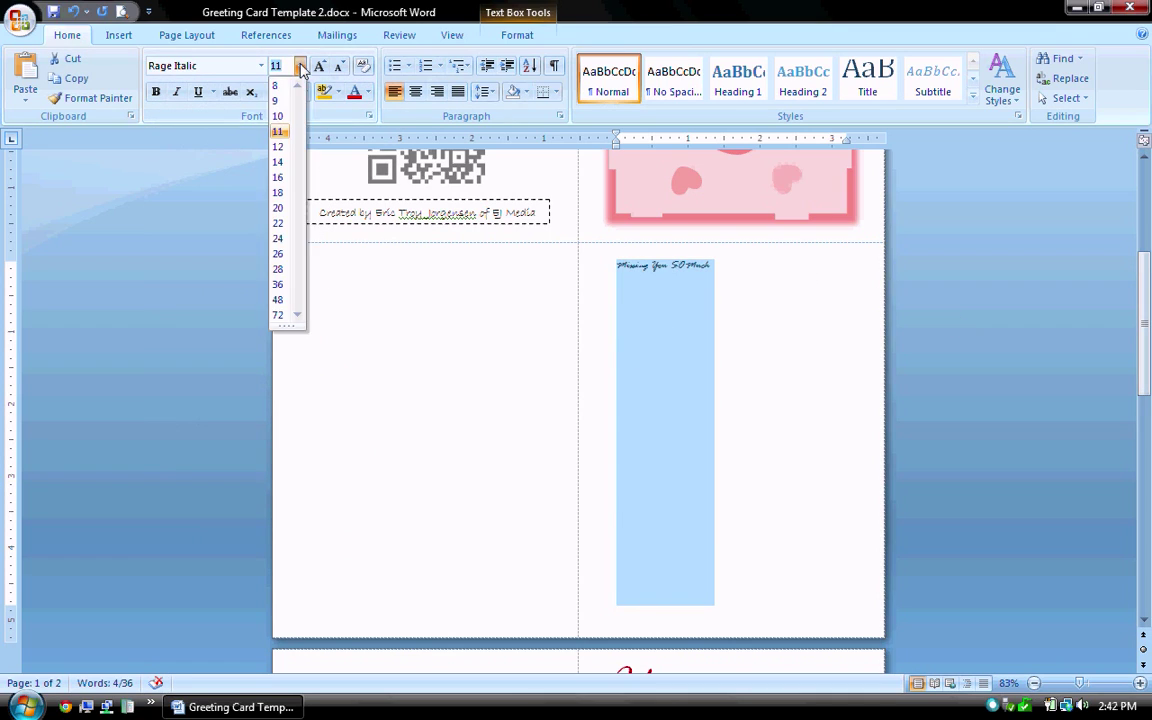
left_click(280, 286)
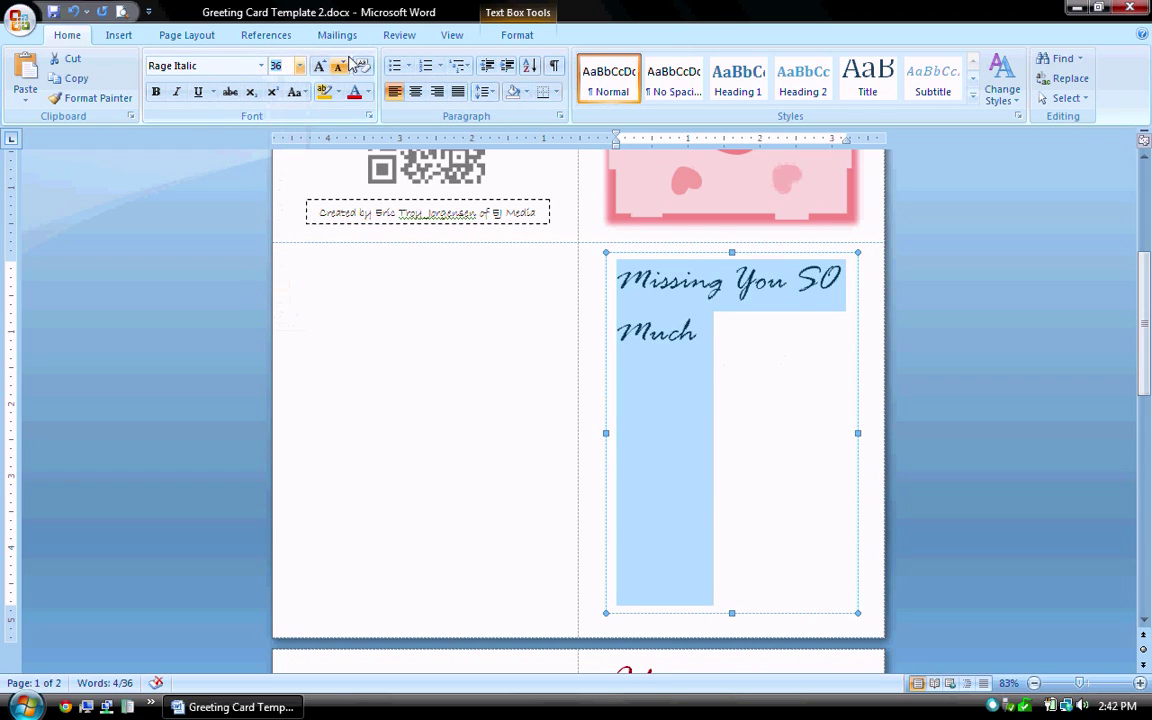
type("42")
key("Return")
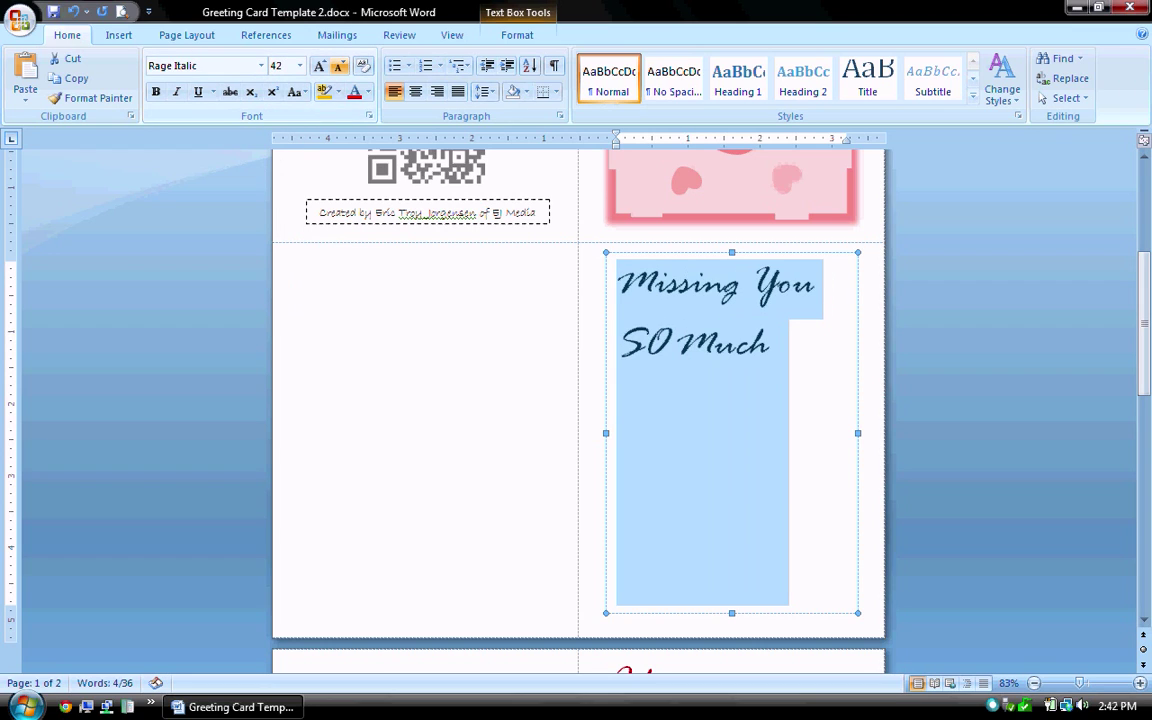
left_click(368, 93)
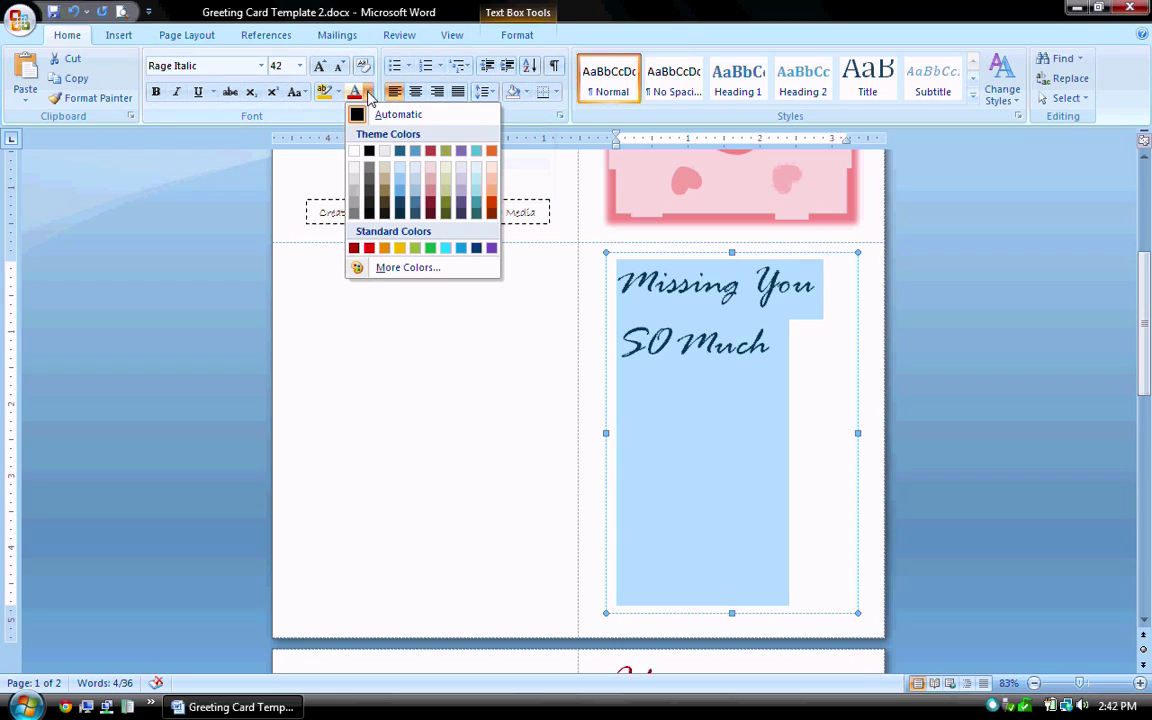
left_click(355, 249)
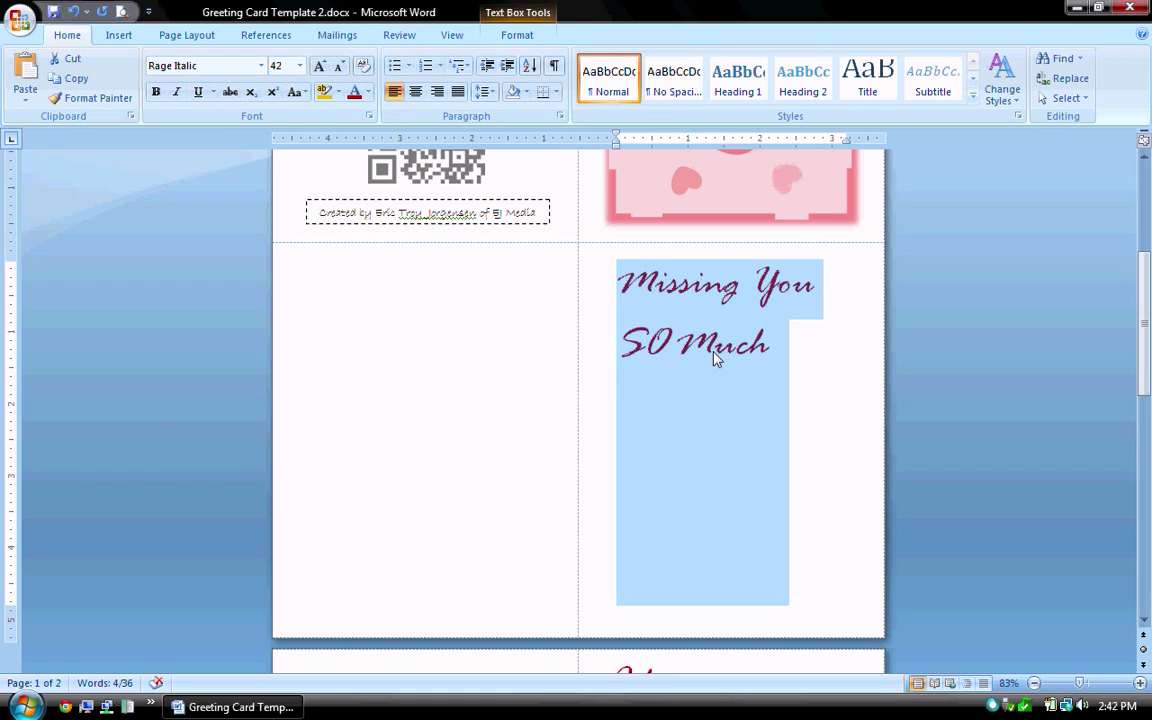
Change the text direction so the greeting reads vertically bottom-to-top
left_click(522, 36)
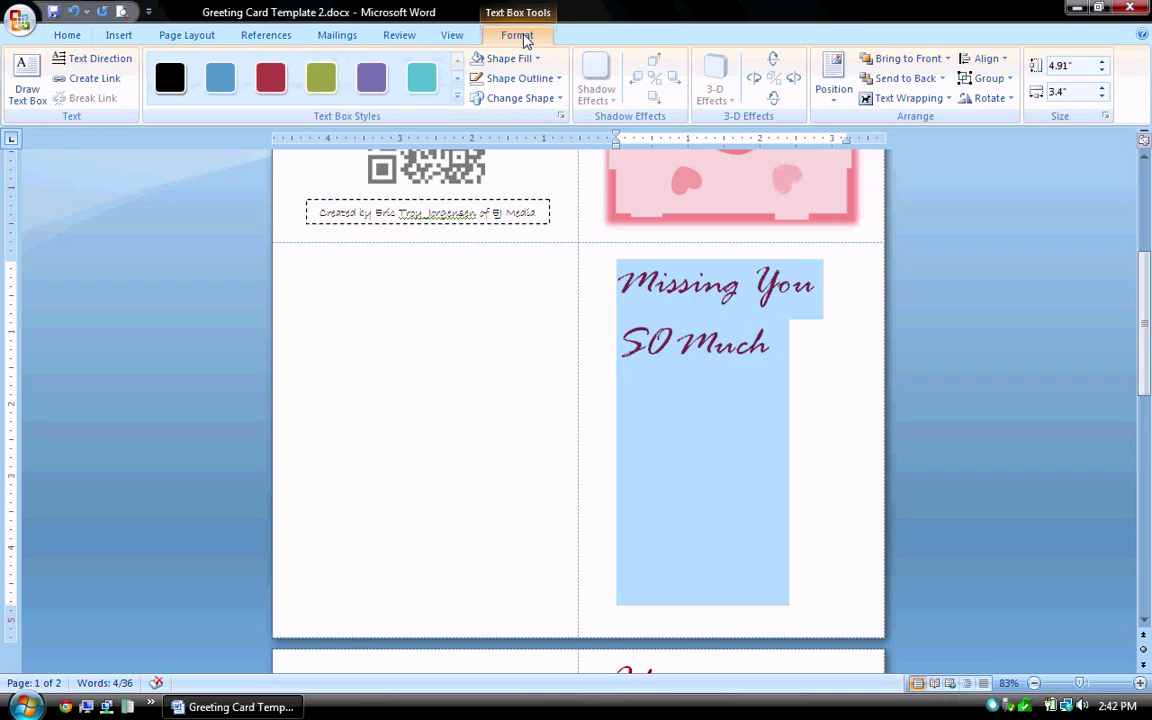
left_click(89, 66)
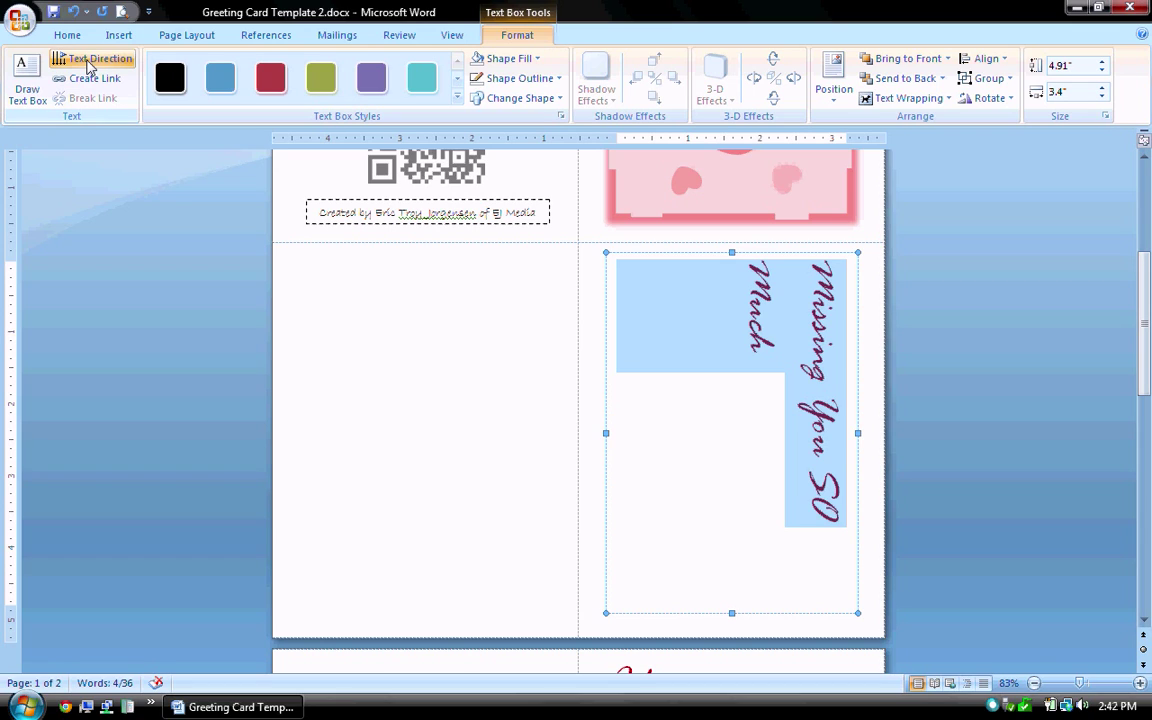
left_click(89, 66)
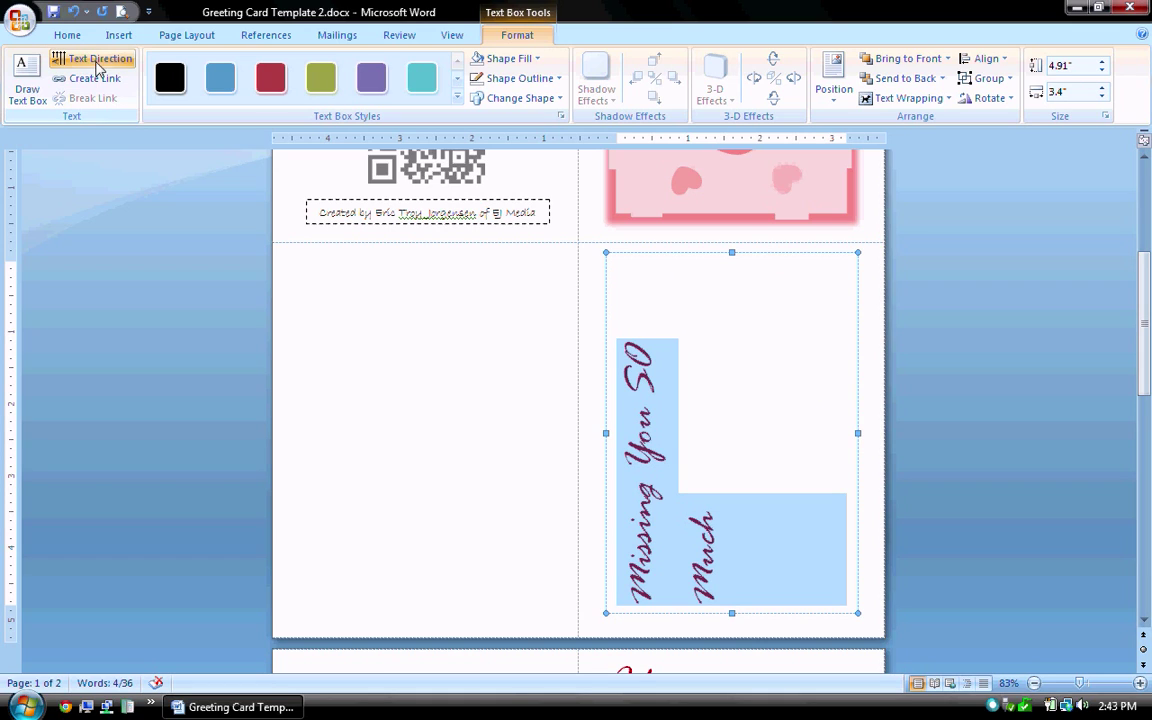
Lengthen the rotated text box to 5.11" so the greeting fits one line
left_click(692, 567)
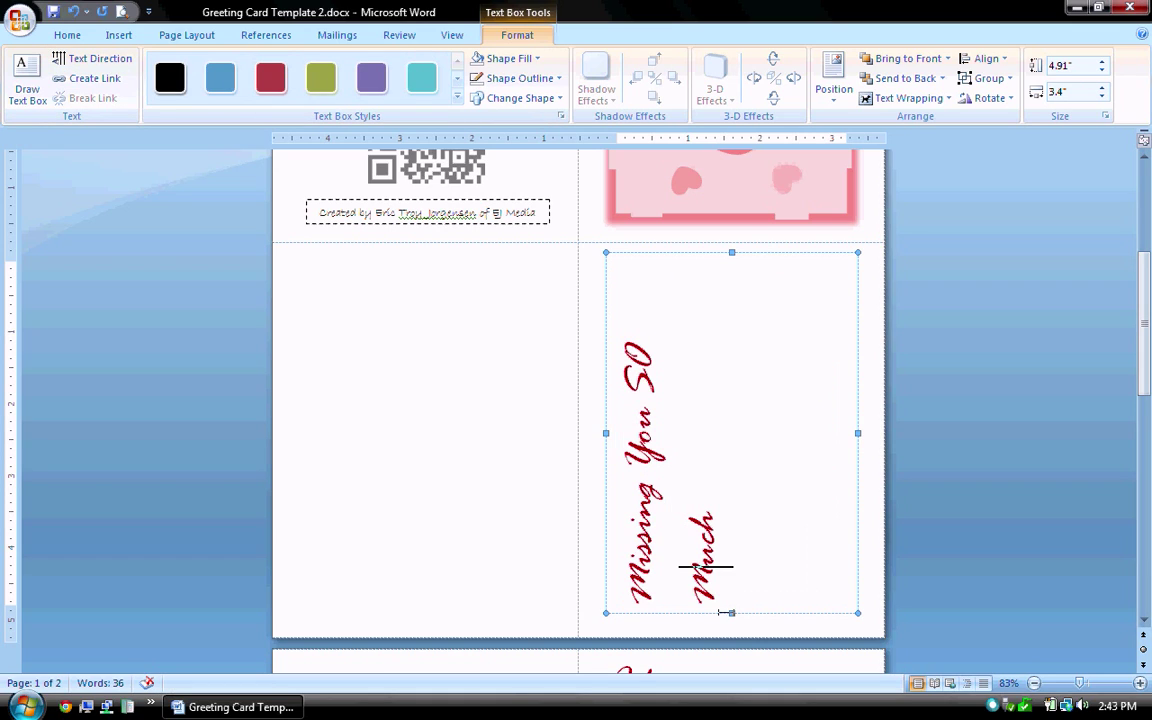
left_click(740, 624)
left_click_drag(740, 624, 741, 636)
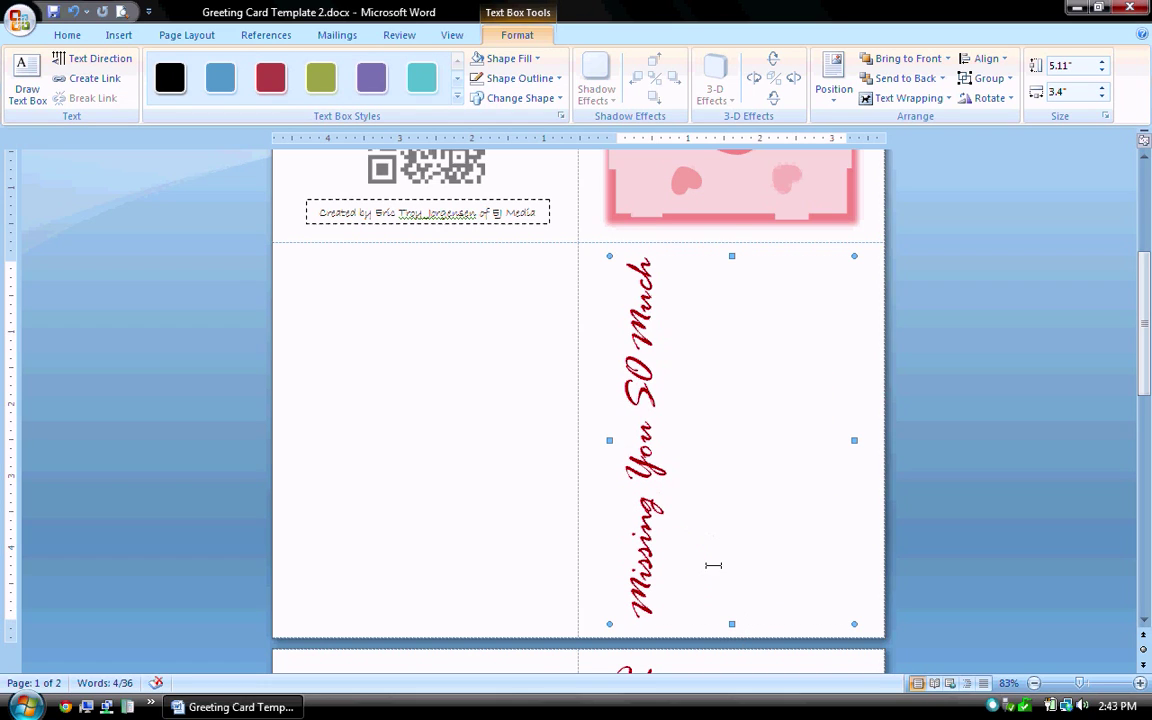
Nudge the greeting's text box left toward the fold and narrow it to 1.03" wide
left_click(1003, 405)
left_click(748, 402)
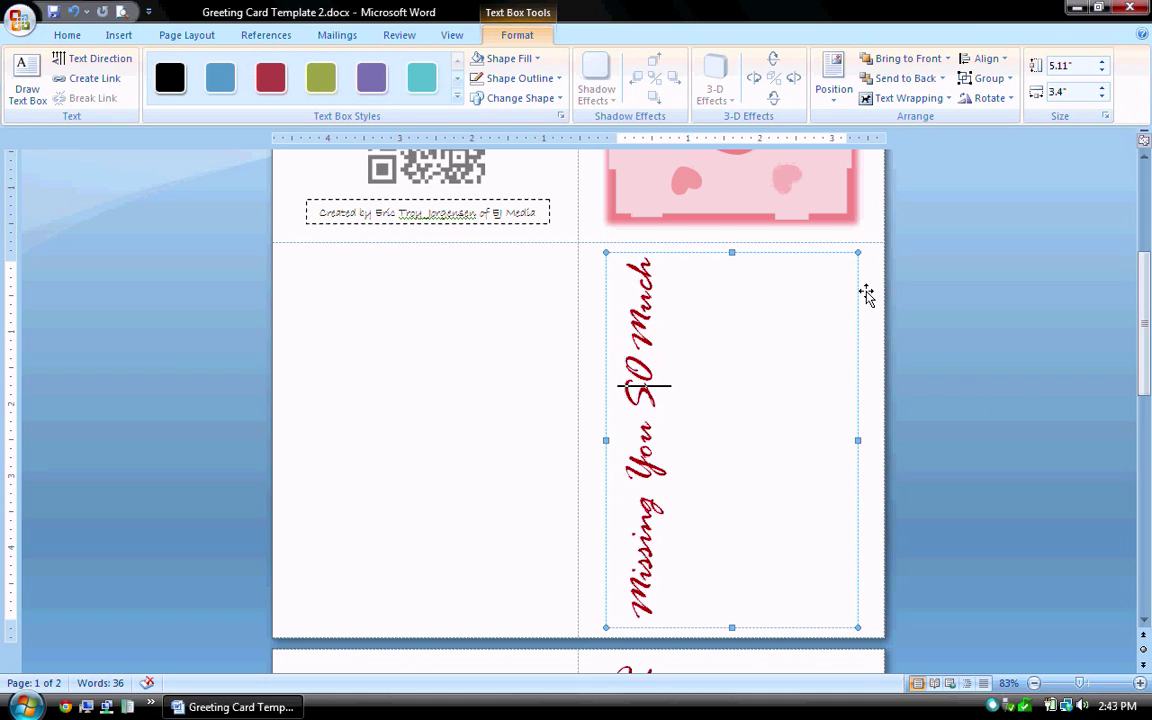
left_click(866, 293)
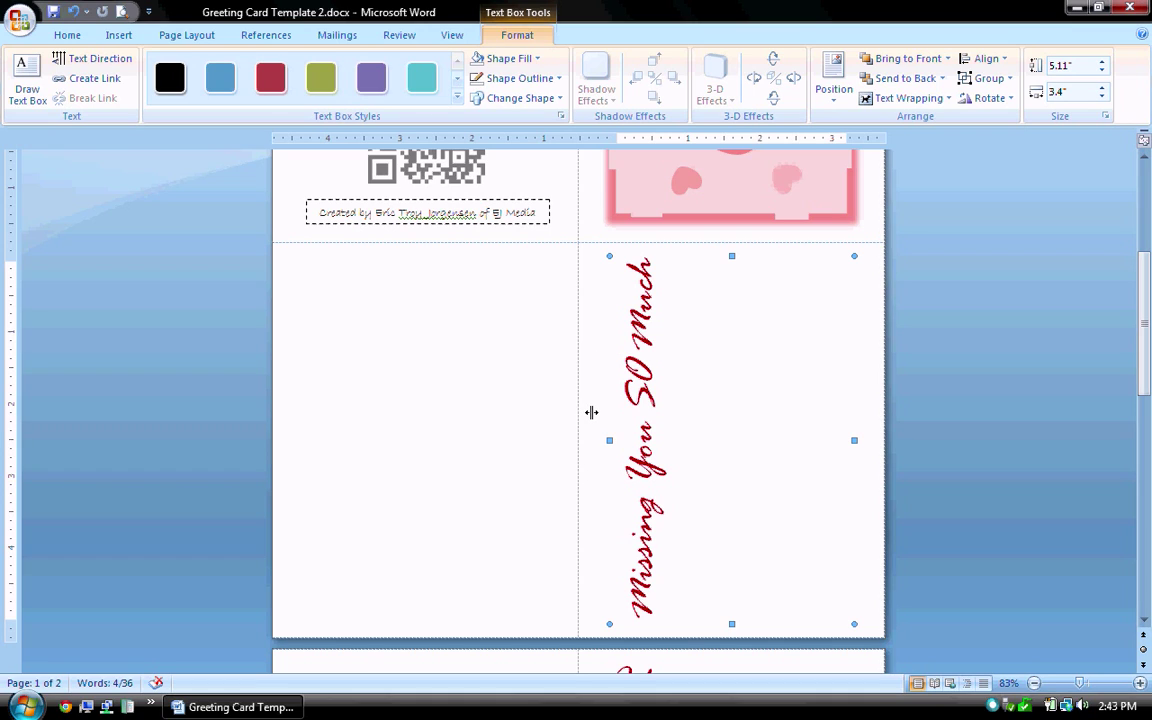
key("Left")
key("Left")
key("Left")
key("Left")
key("Left")
key("Left")
key("Left")
key("Left")
key("Left")
key("Left")
key("Left")
key("Left")
key("Left")
key("Left")
key("Left")
key("Left")
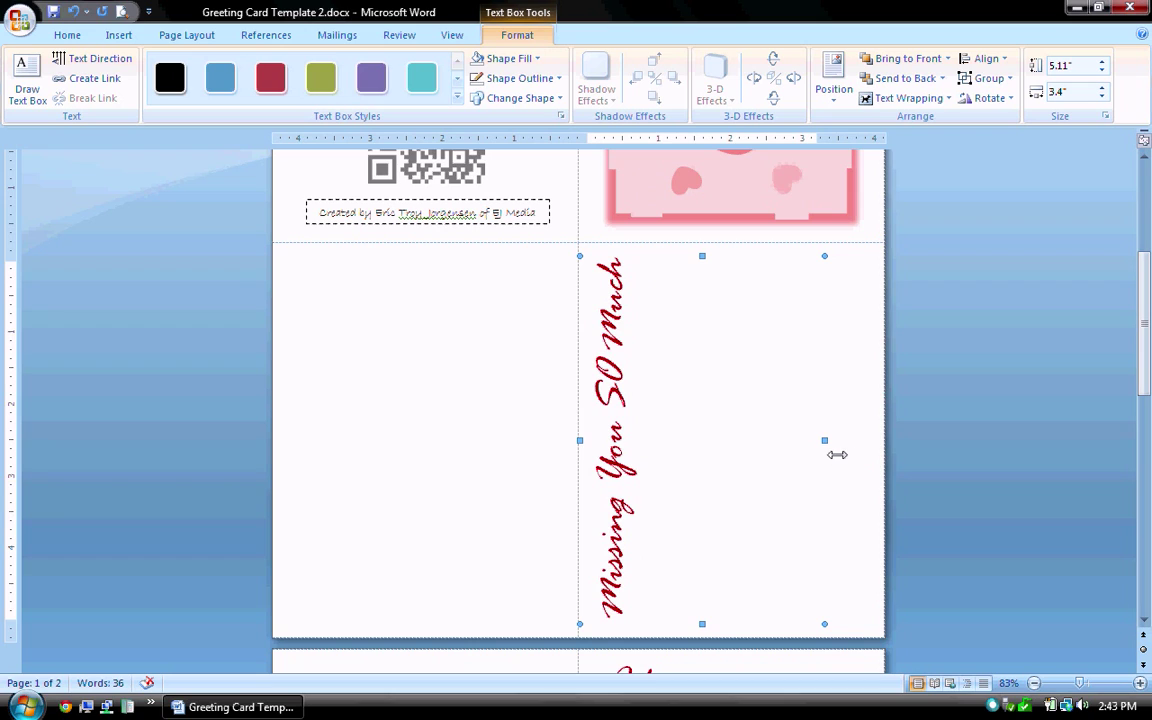
left_click_drag(831, 447, 665, 446)
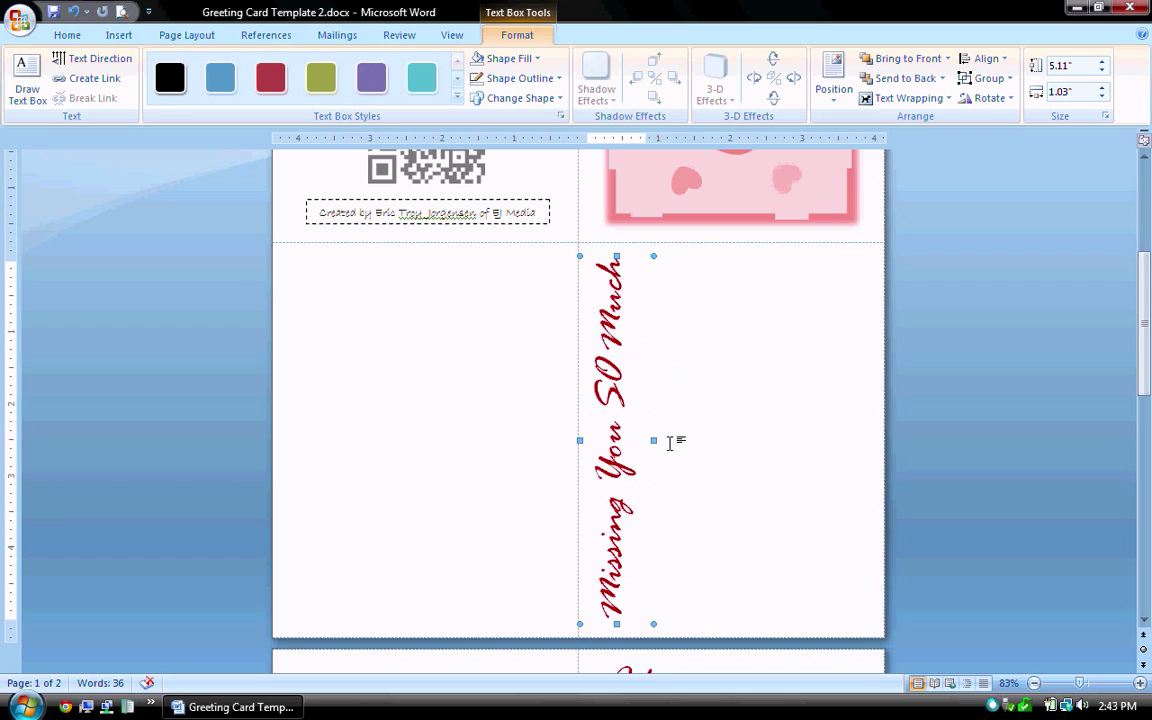
left_click(753, 423)
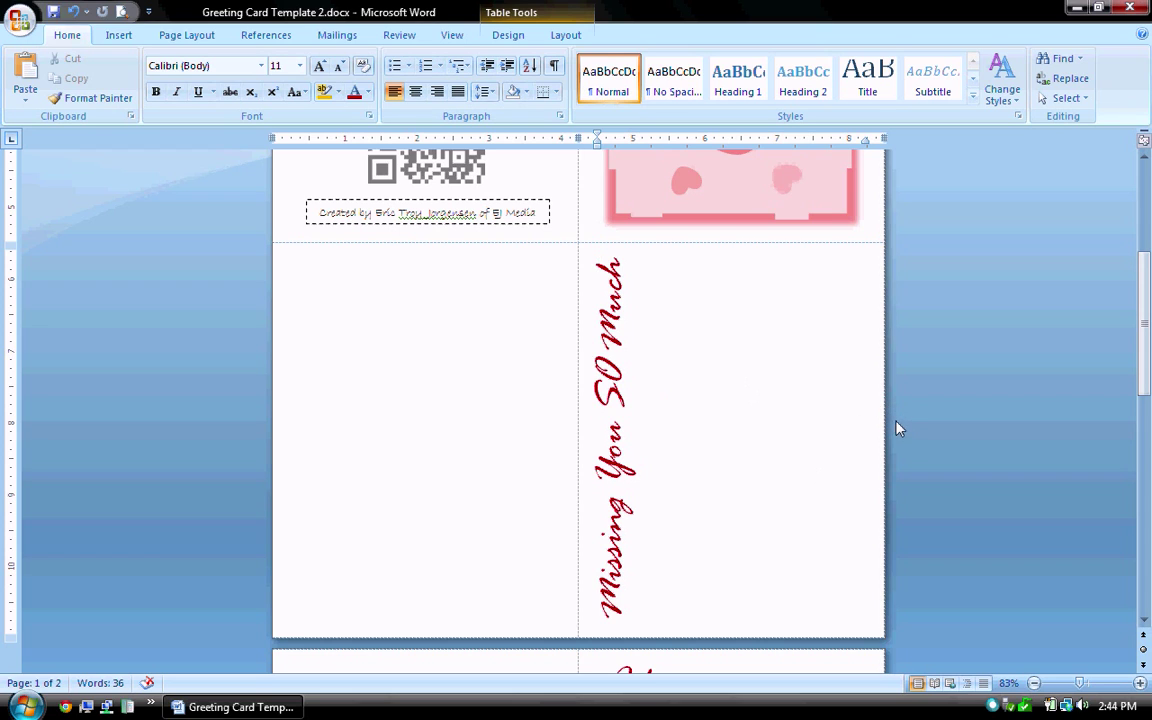
Select the existing heart picture on the front panel
scroll(896, 428, "up", 4)
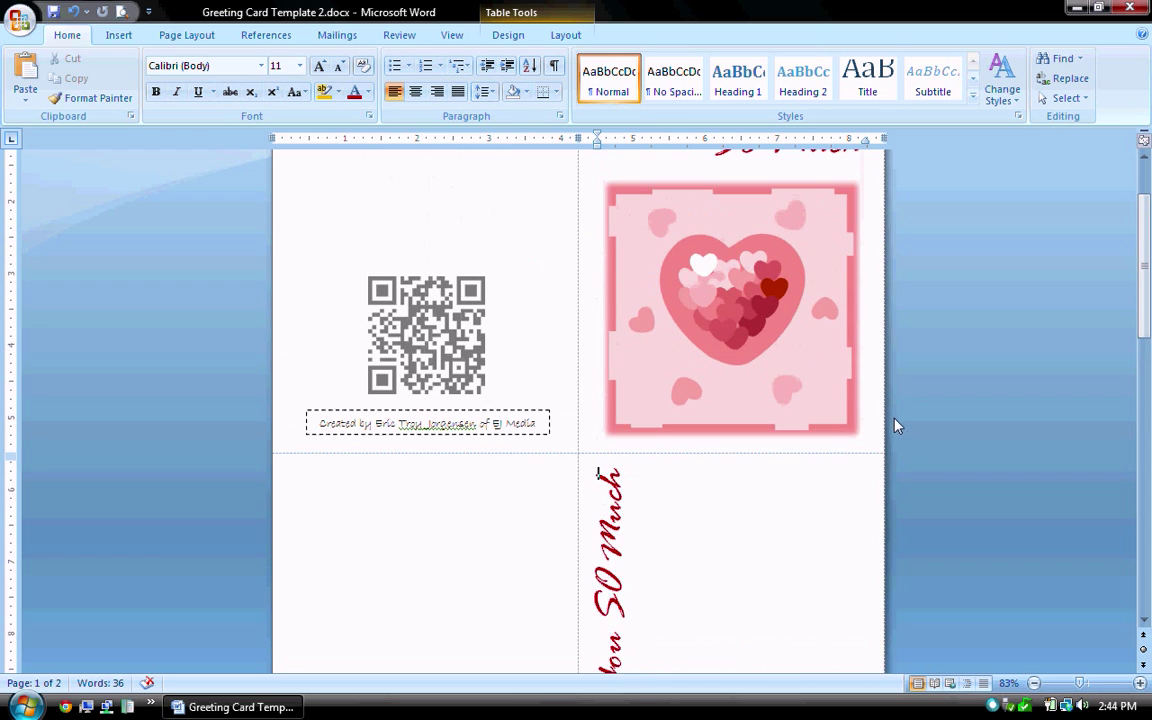
left_click(735, 313)
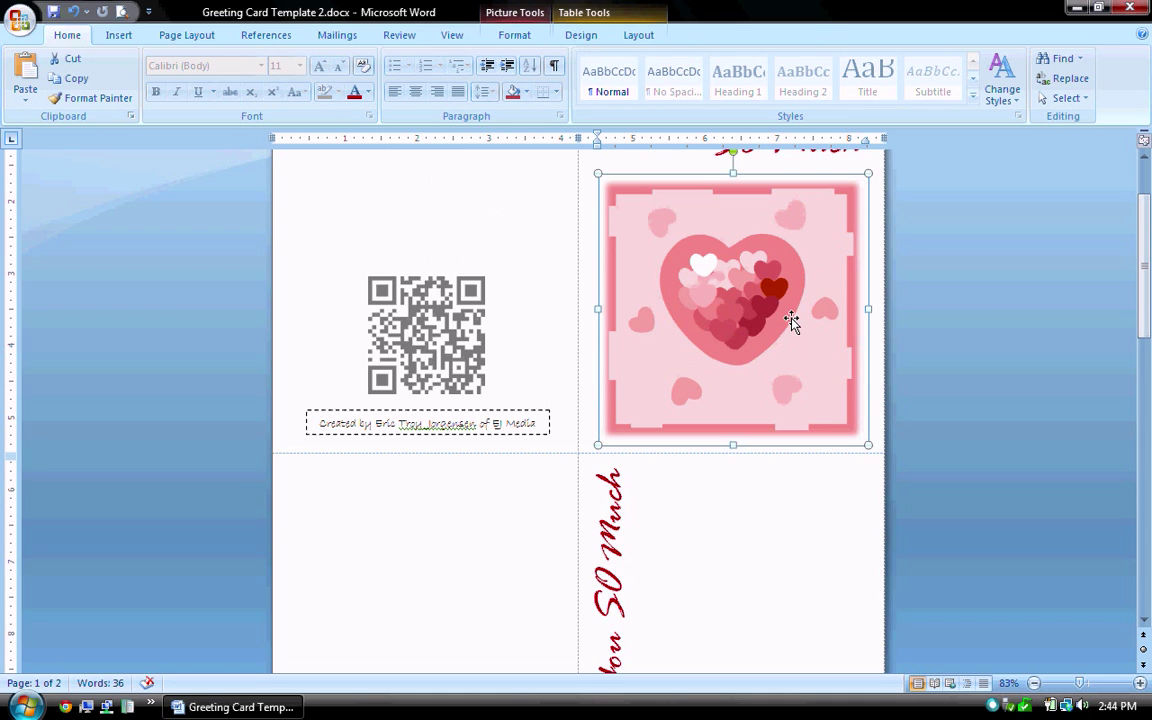
scroll(877, 404, "down", 3)
scroll(765, 434, "down", 1)
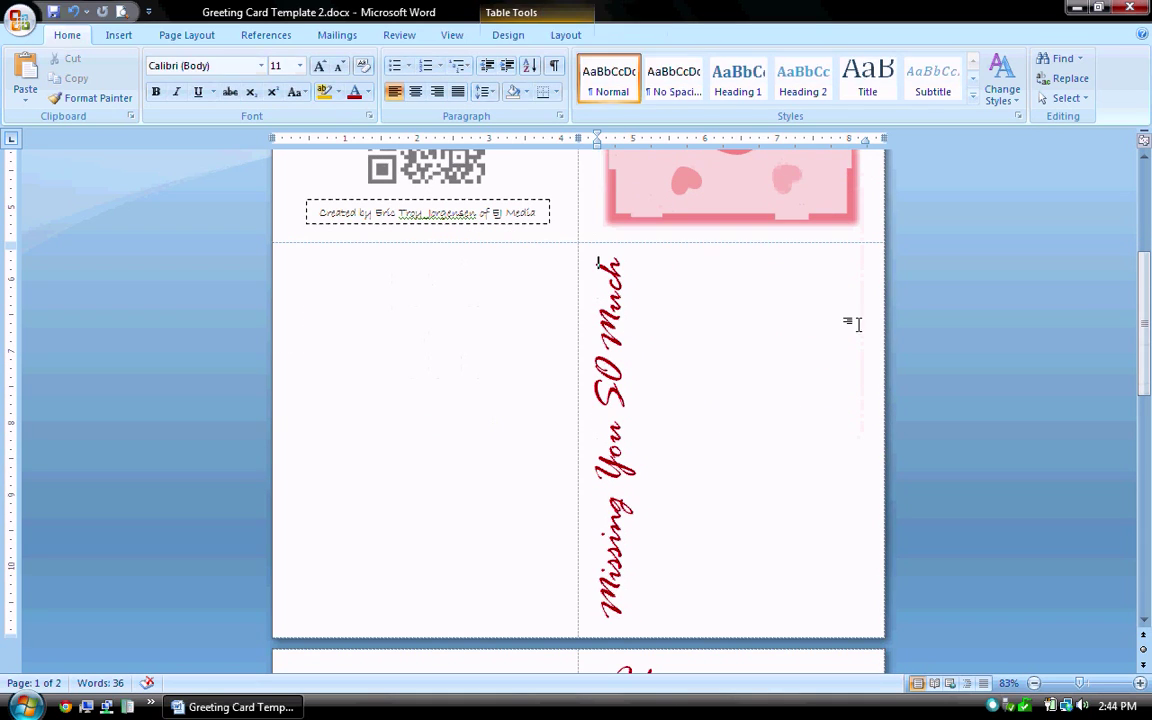
Search Clip Art for 'heart' and insert the first result into the lower-right panel
left_click(117, 37)
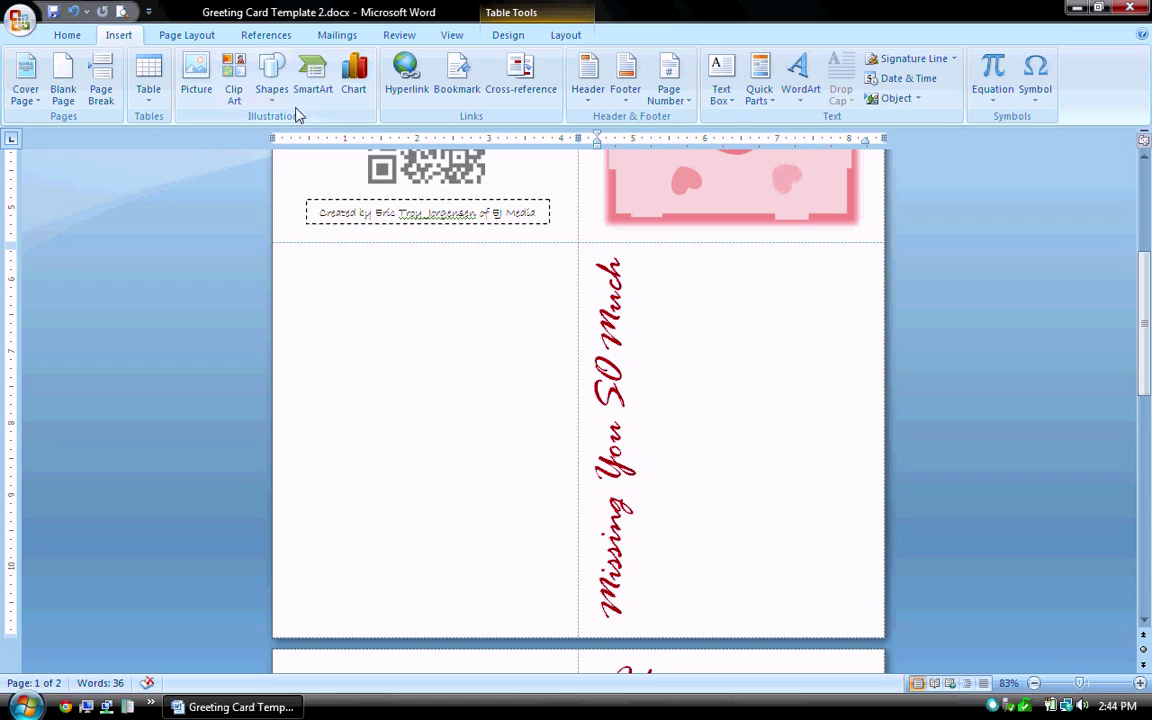
left_click(235, 92)
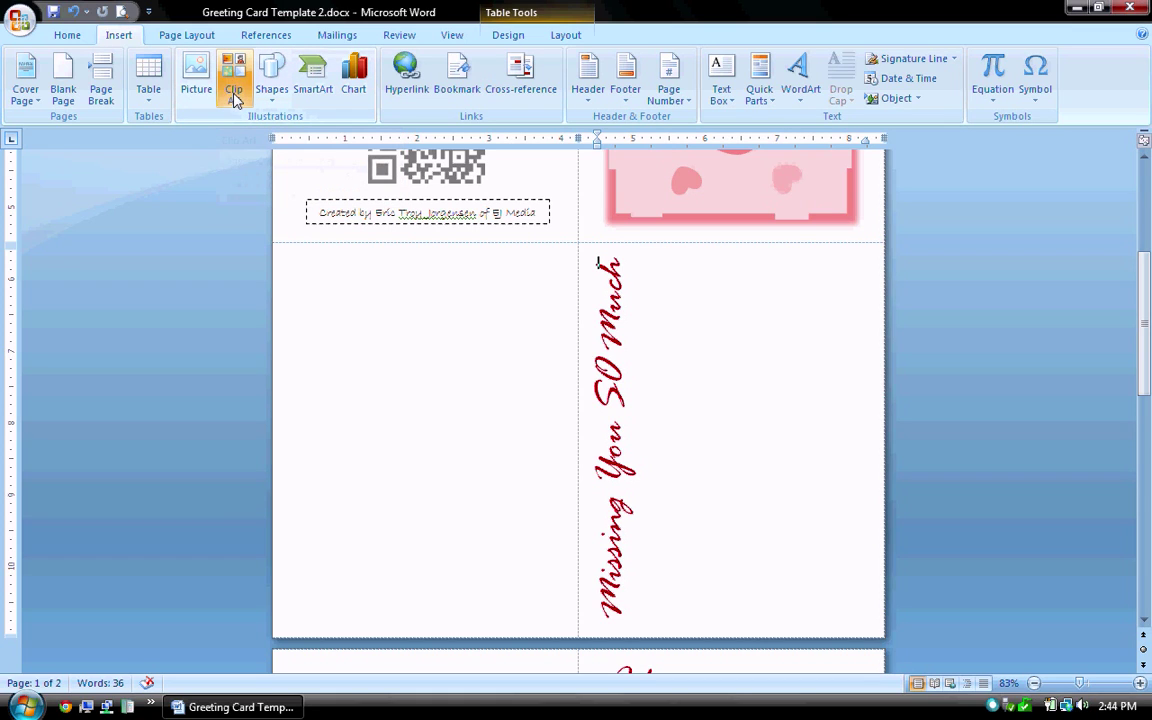
left_click(235, 92)
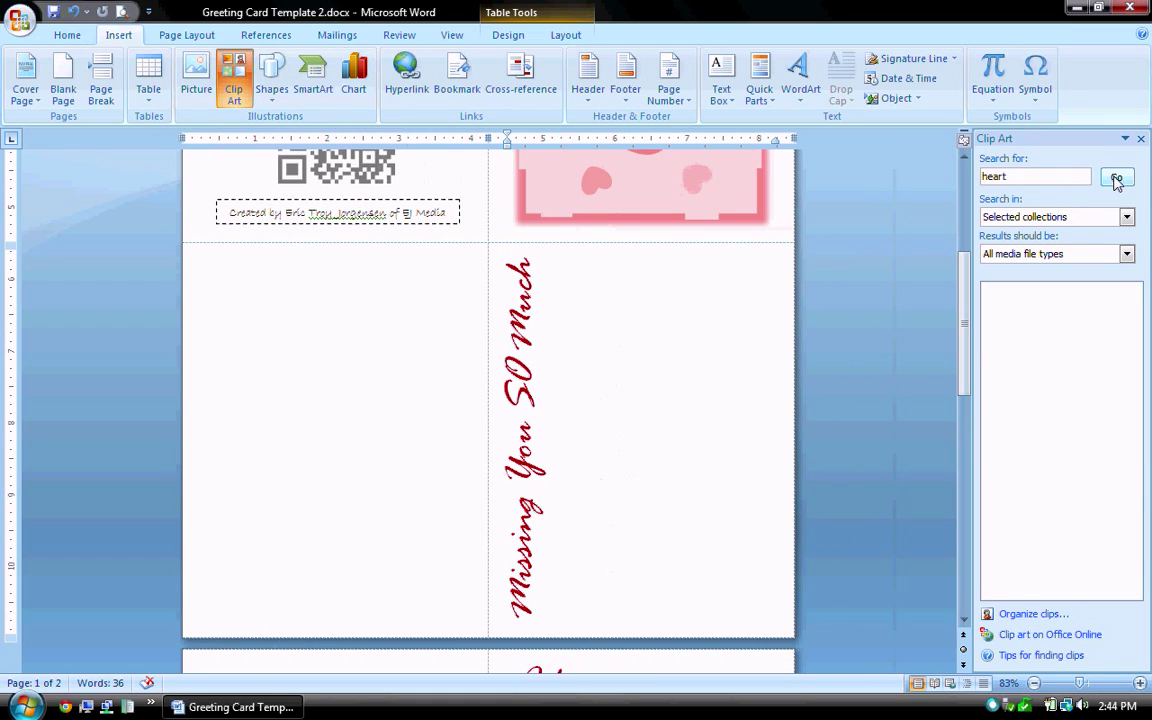
left_click(1116, 178)
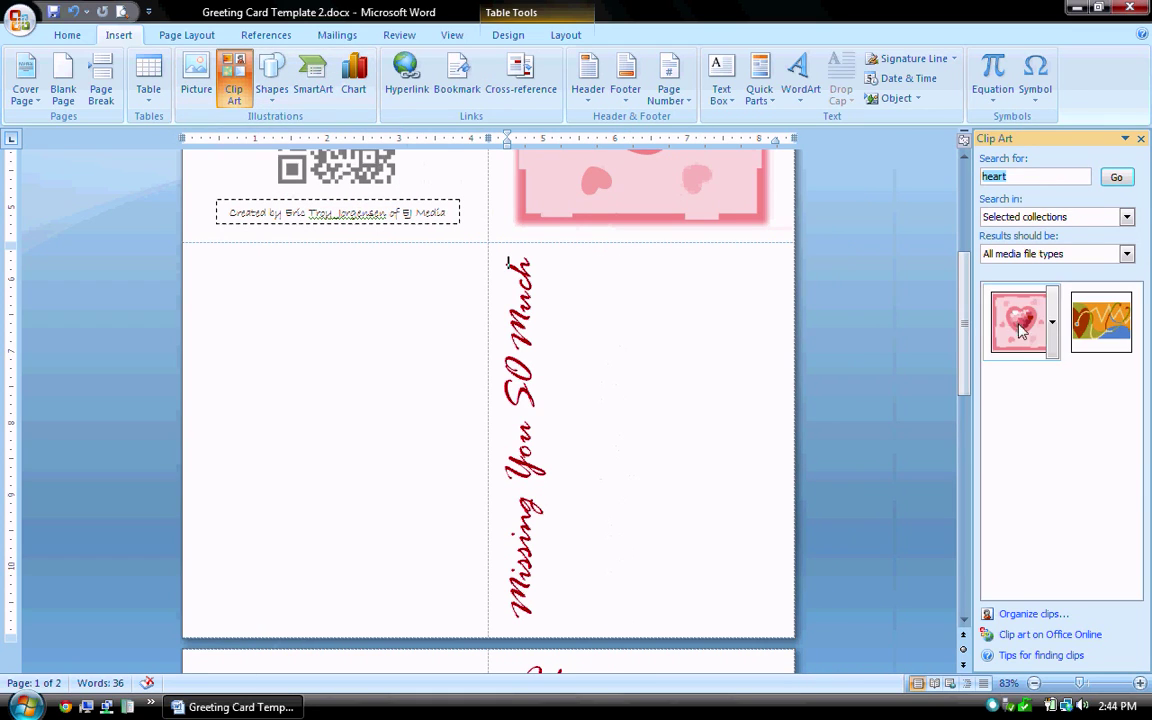
left_click(1020, 322)
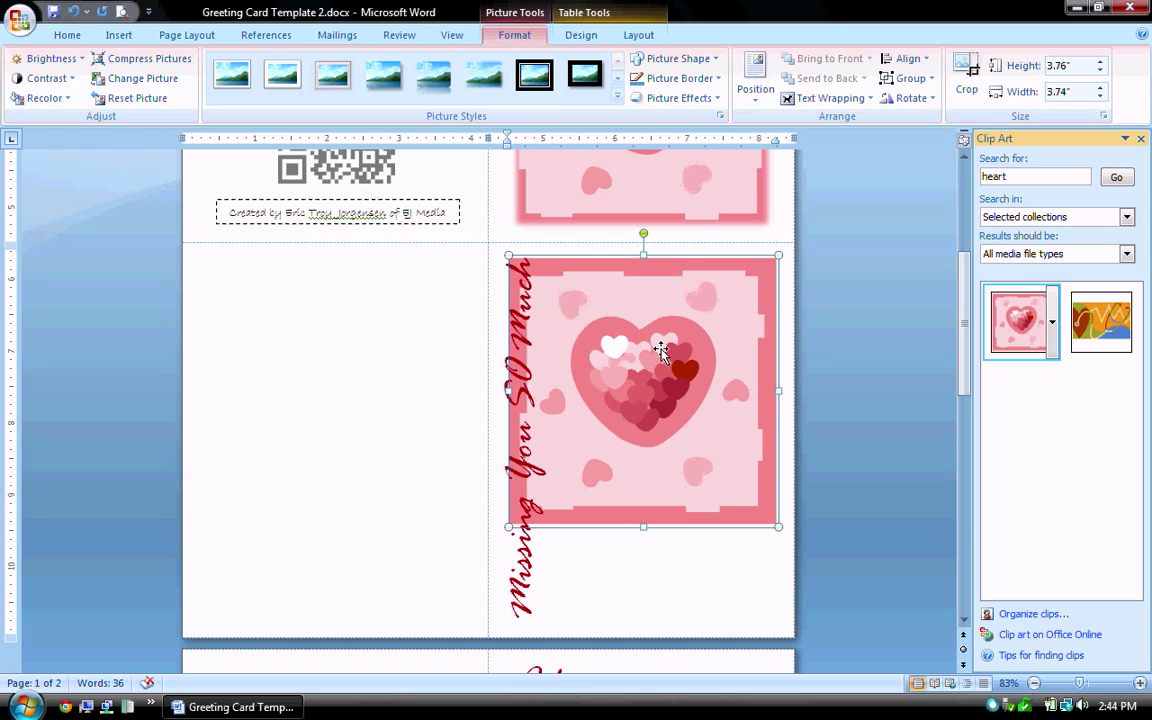
Set the heart picture's text wrapping to Through and nudge it down and right
left_click_drag(667, 352, 705, 558)
left_click_drag(671, 368, 715, 386)
left_click_drag(640, 368, 664, 550)
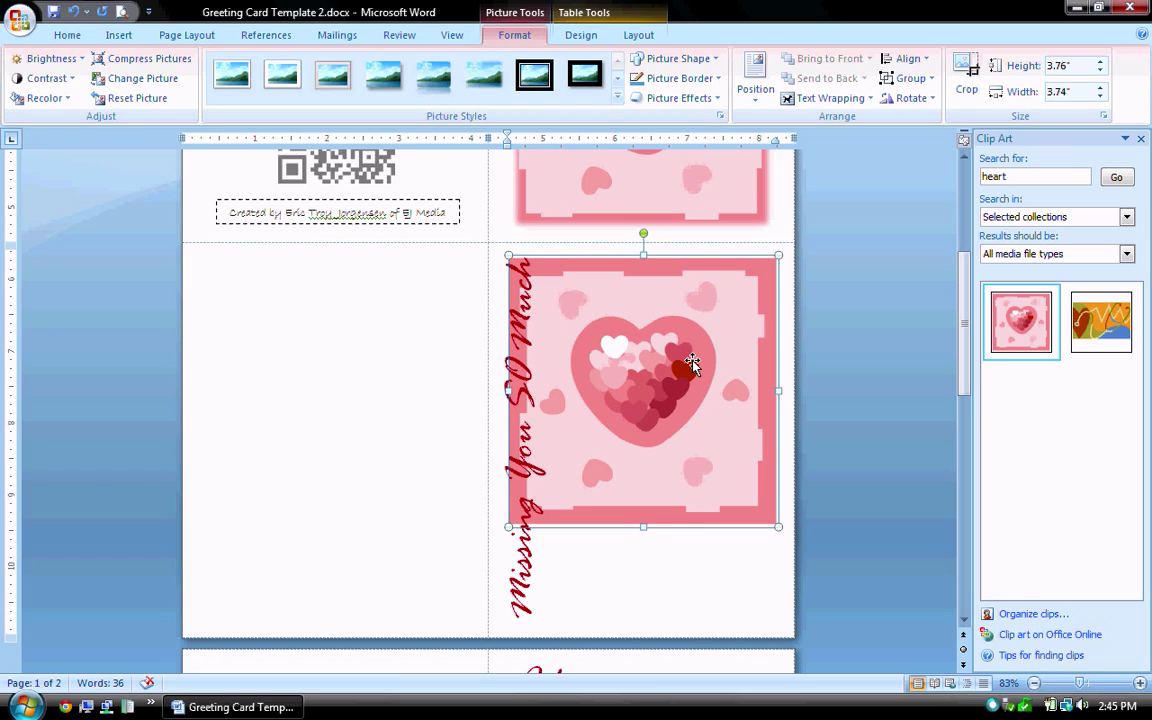
right_click(686, 359)
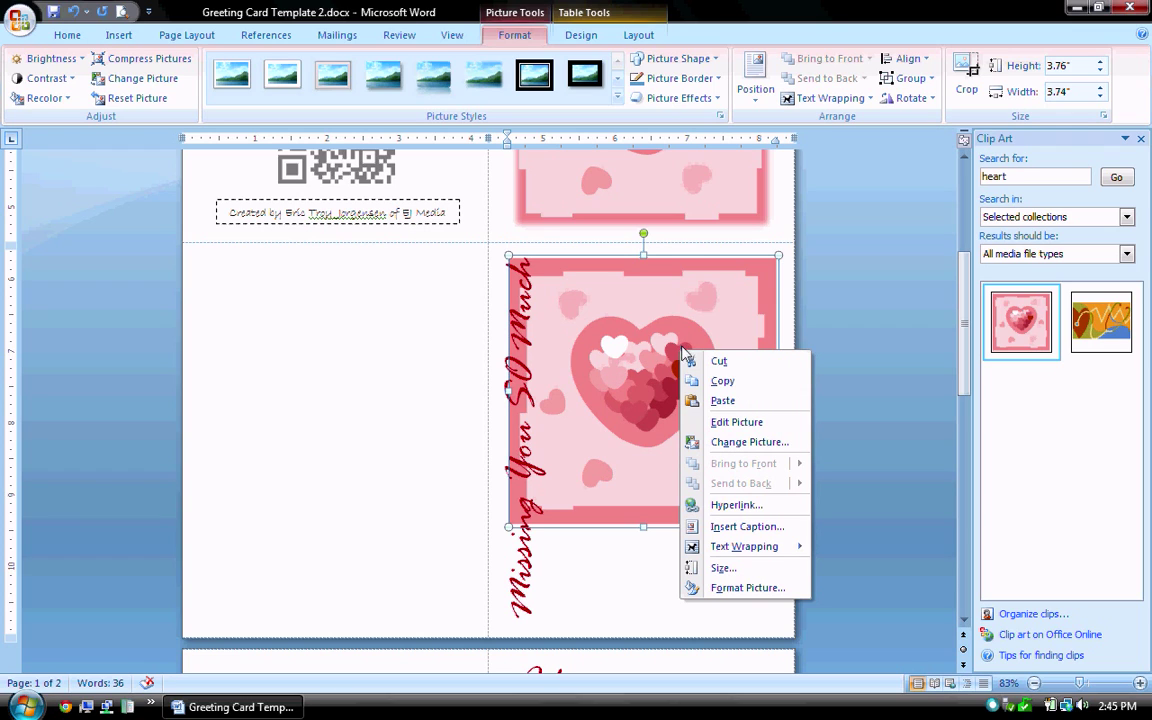
mouse_move(758, 551)
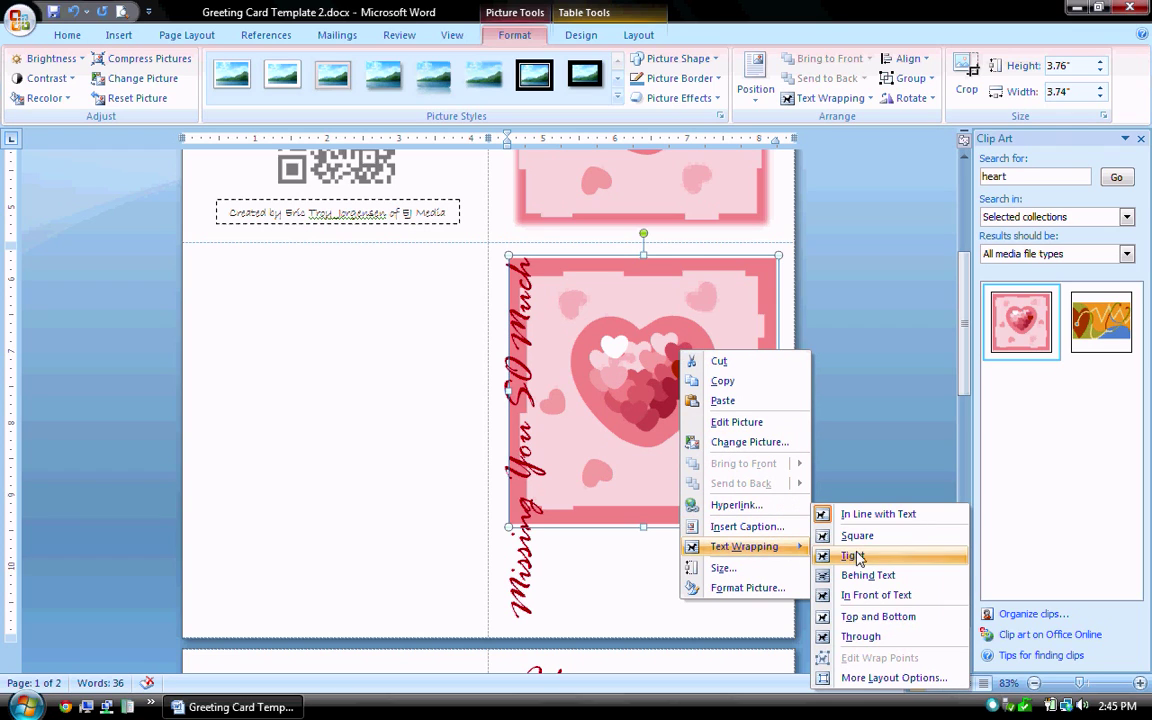
left_click(860, 643)
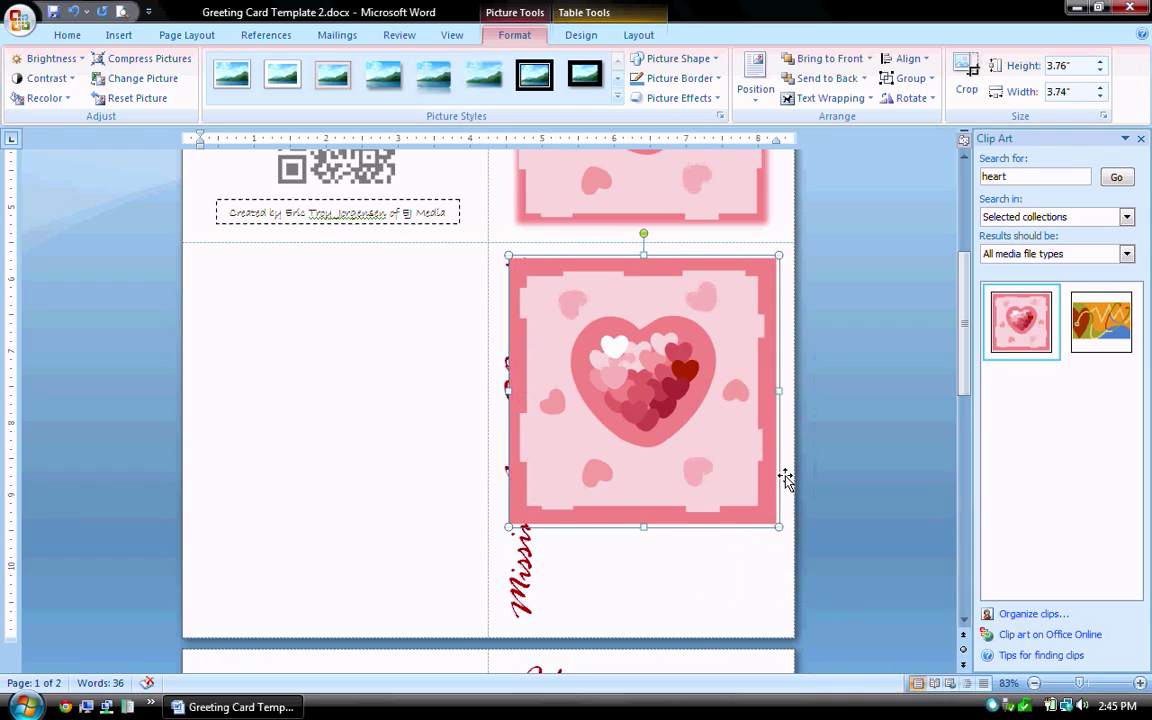
left_click_drag(673, 345, 679, 385)
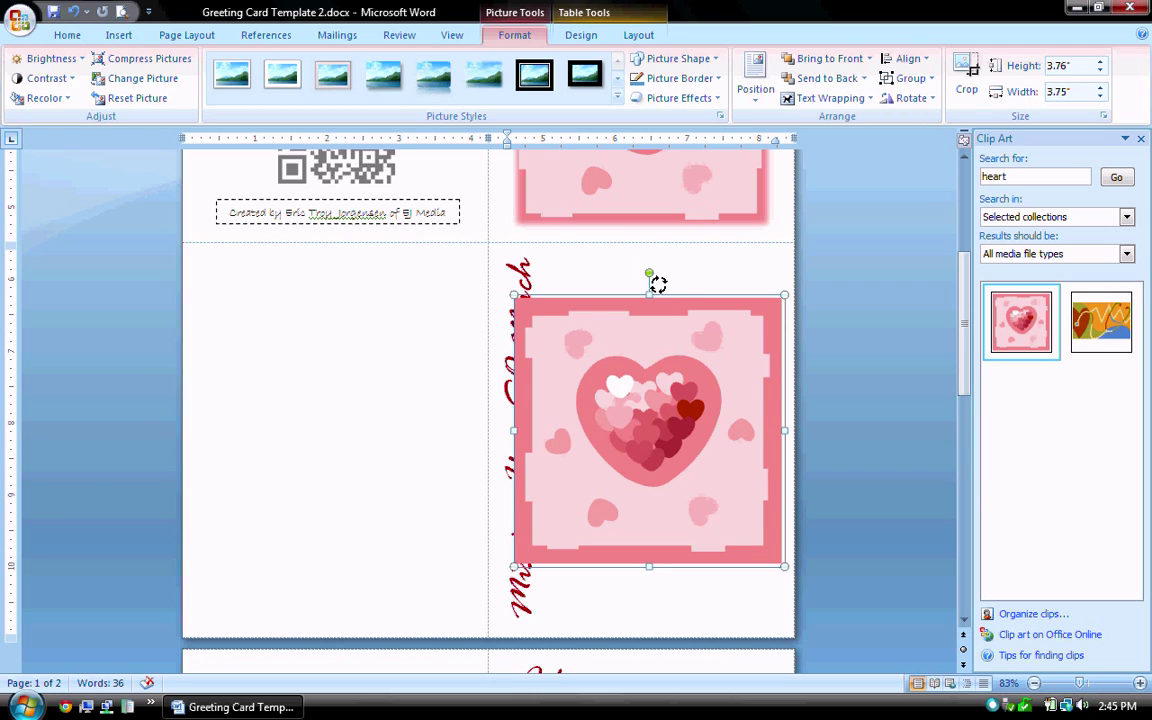
Rotate the heart 90°, shrink it to 2.9 inches tall, and move it beside the heading
left_click_drag(657, 284, 497, 408)
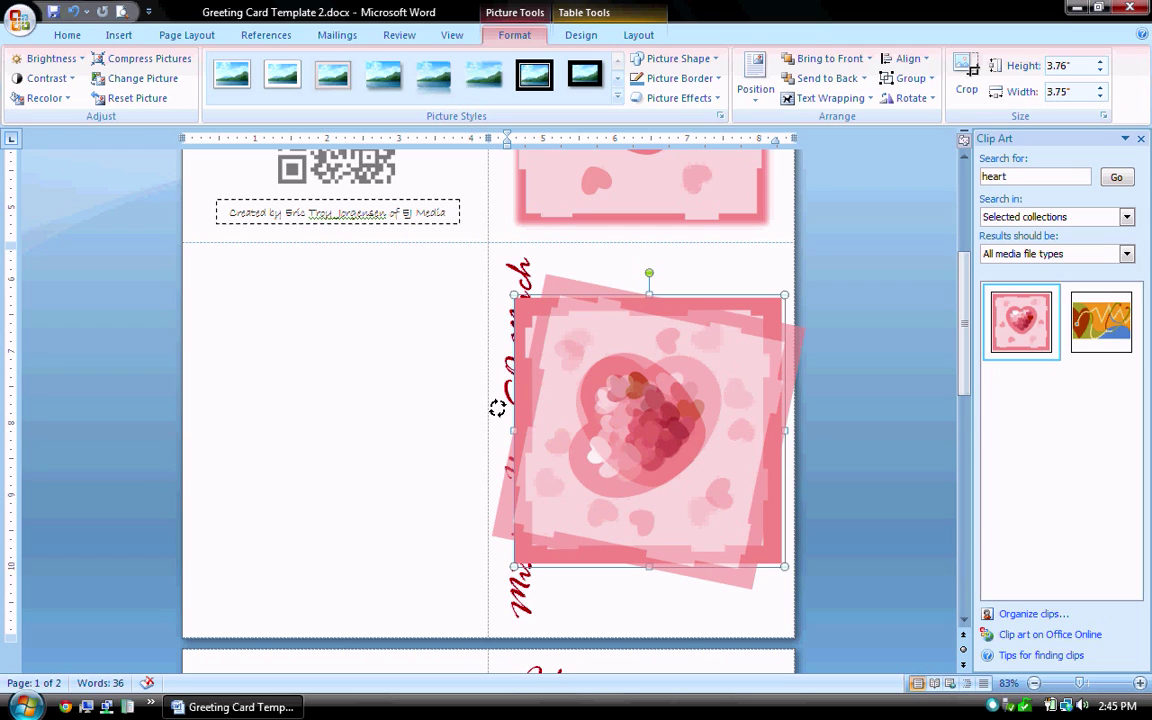
left_click_drag(497, 408, 463, 404)
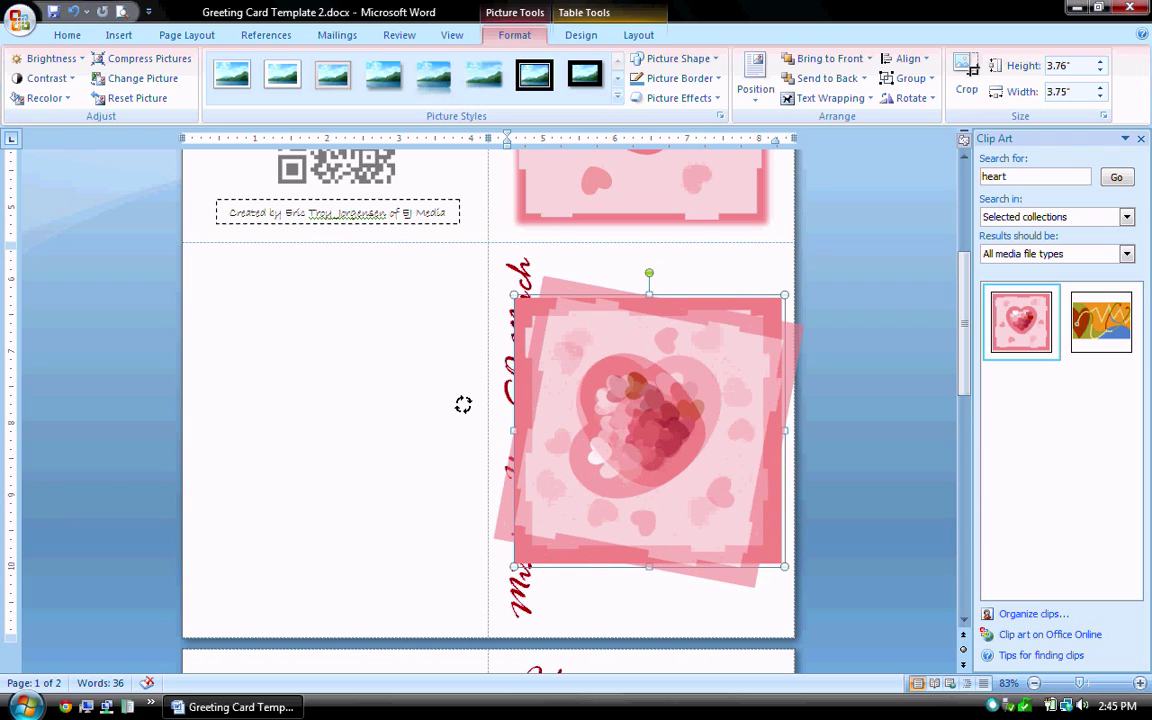
key("Escape")
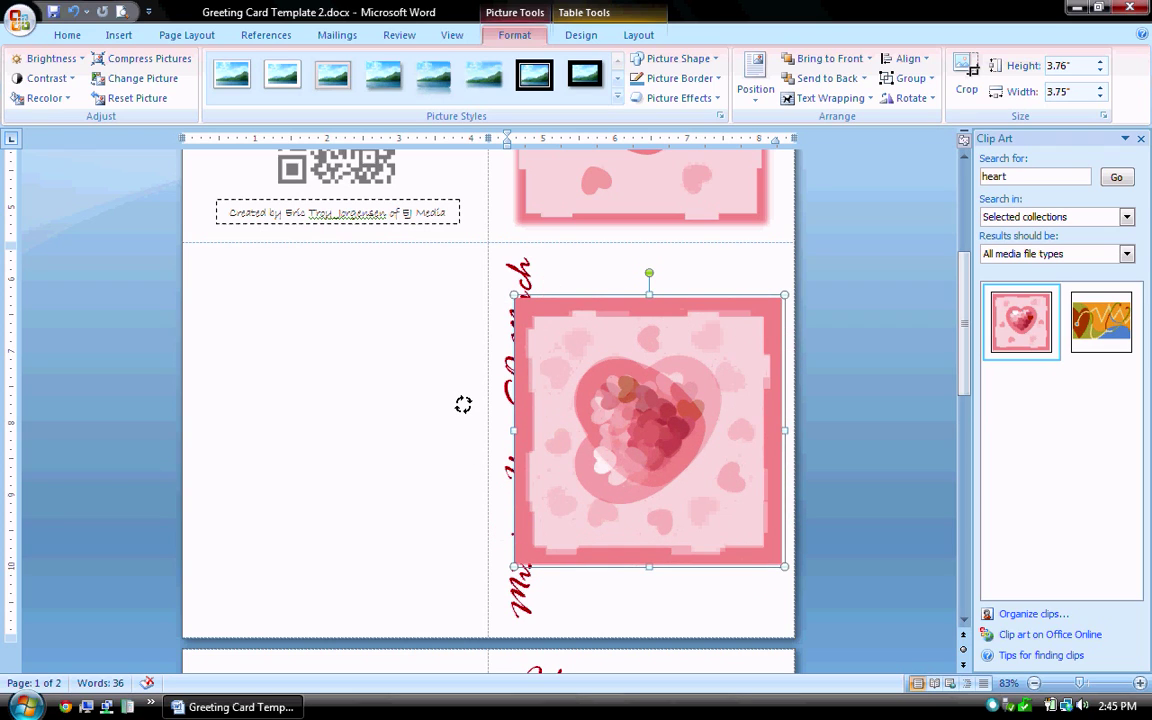
left_click_drag(463, 396, 413, 437)
left_click_drag(414, 433, 411, 427)
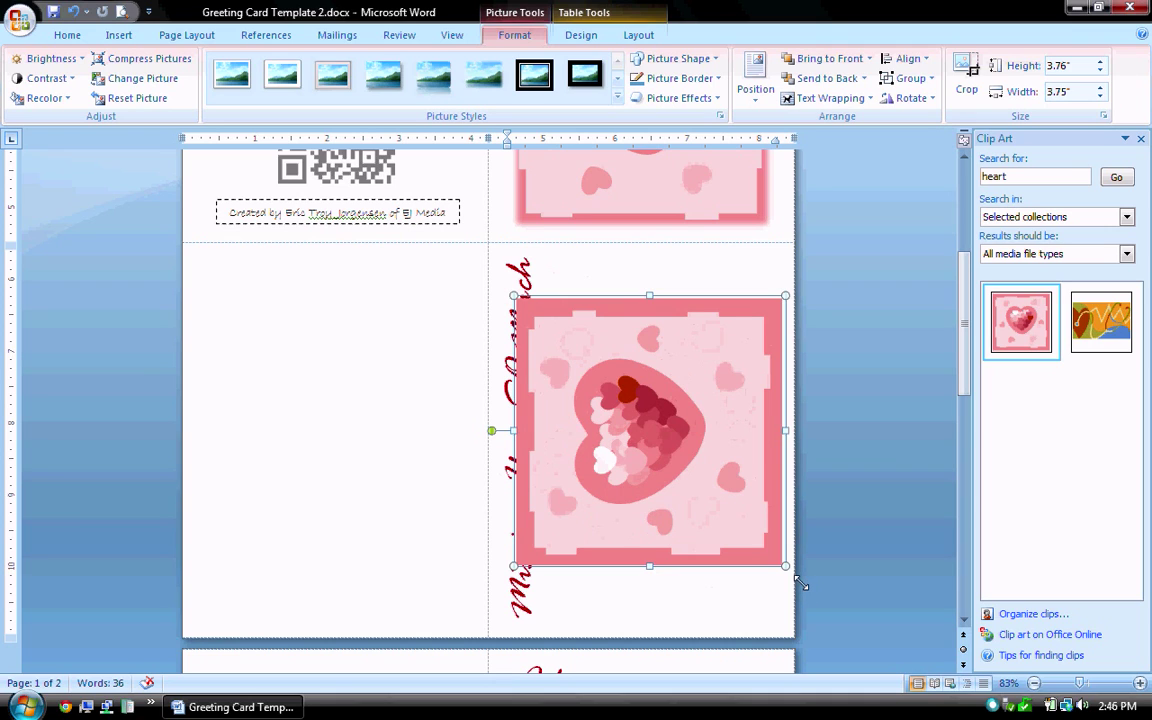
left_click_drag(789, 570, 725, 505)
mouse_move(643, 422)
left_mouse_down()
mouse_move(679, 450)
mouse_move(655, 452)
mouse_move(654, 441)
left_mouse_up()
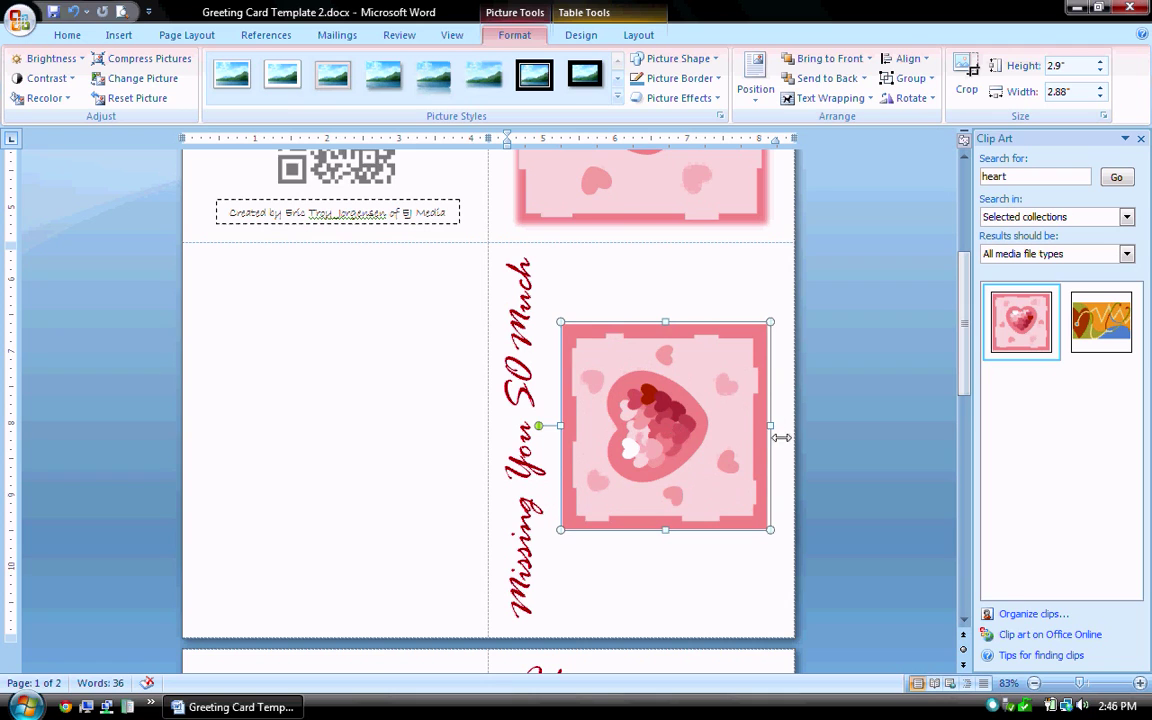
Deselect the heart and scroll to show the empty lower-left panel beside the 'Missing You SO Much' heading
scroll(766, 440, "up", 4)
scroll(764, 418, "up", 2)
scroll(730, 395, "down", 3)
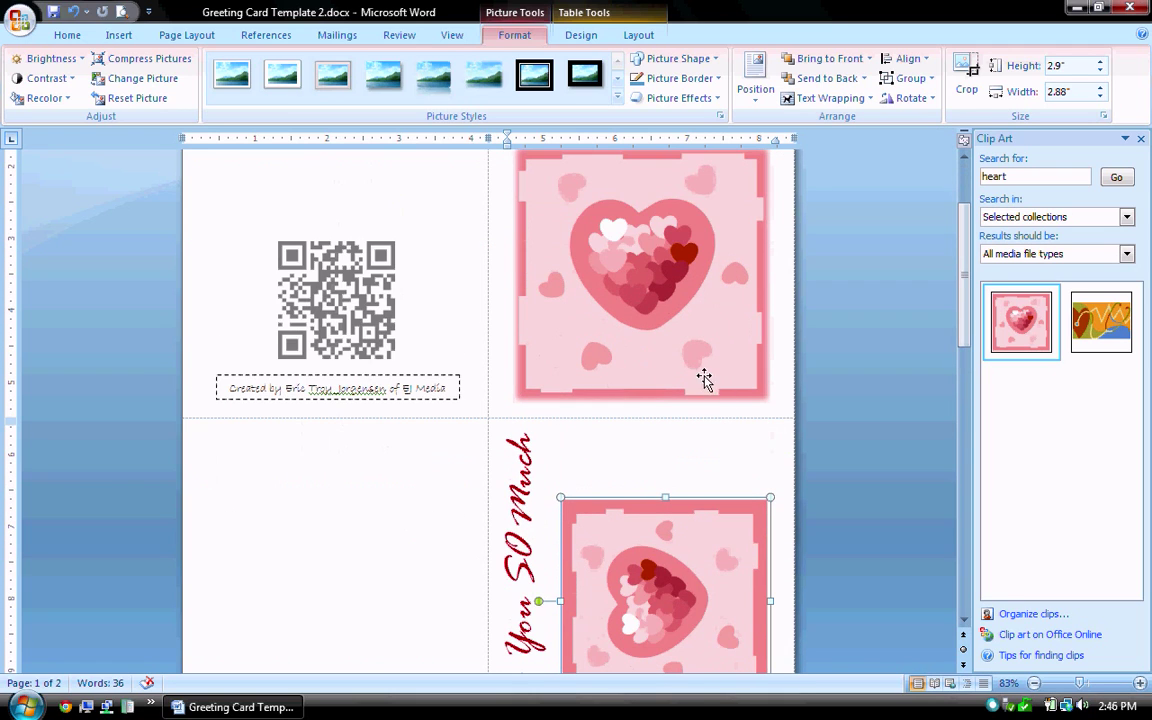
scroll(675, 320, "up", 3)
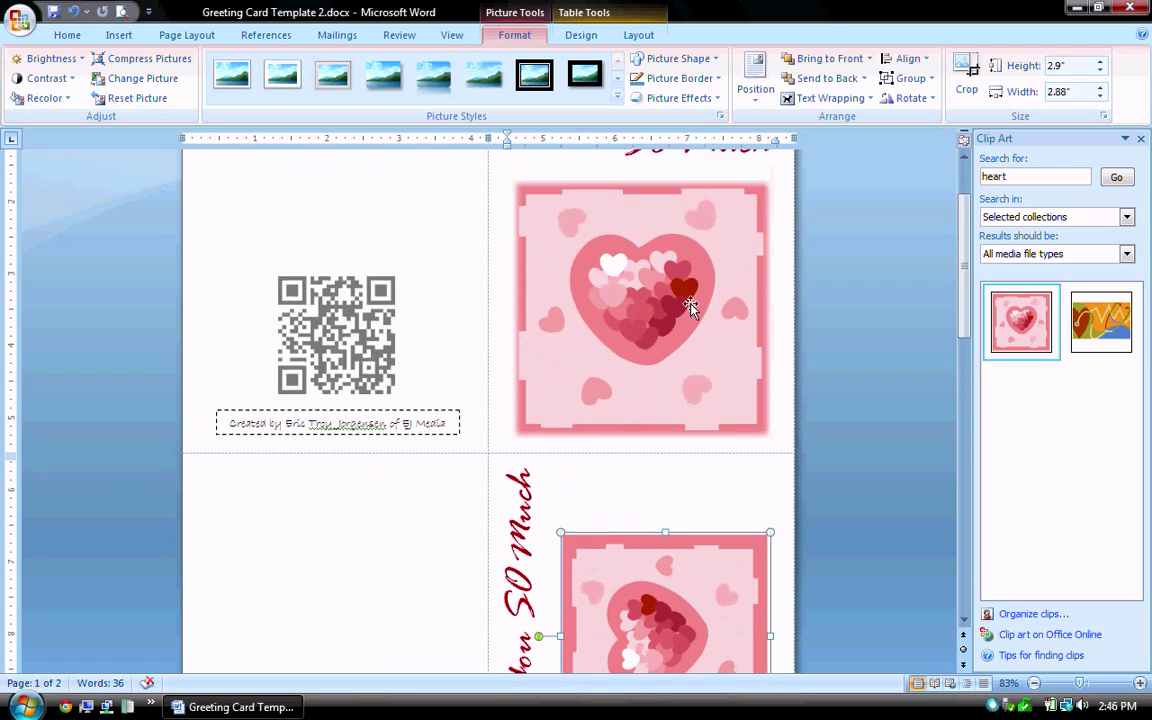
scroll(666, 355, "down", 6)
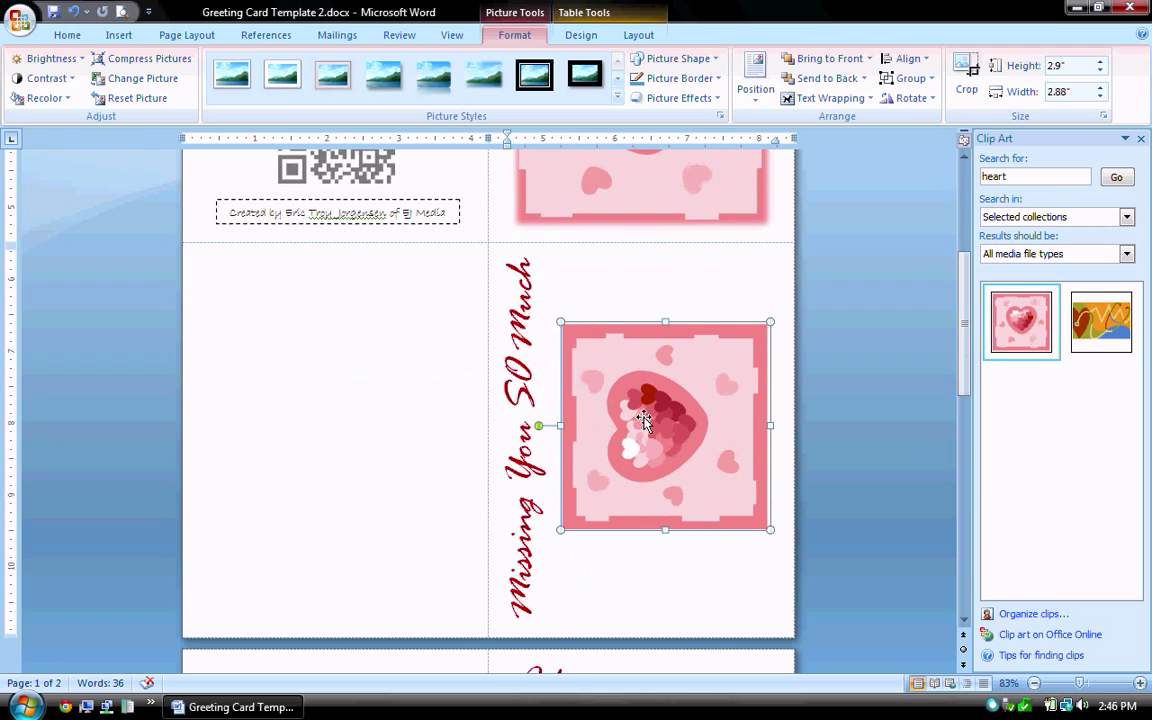
left_click(845, 406)
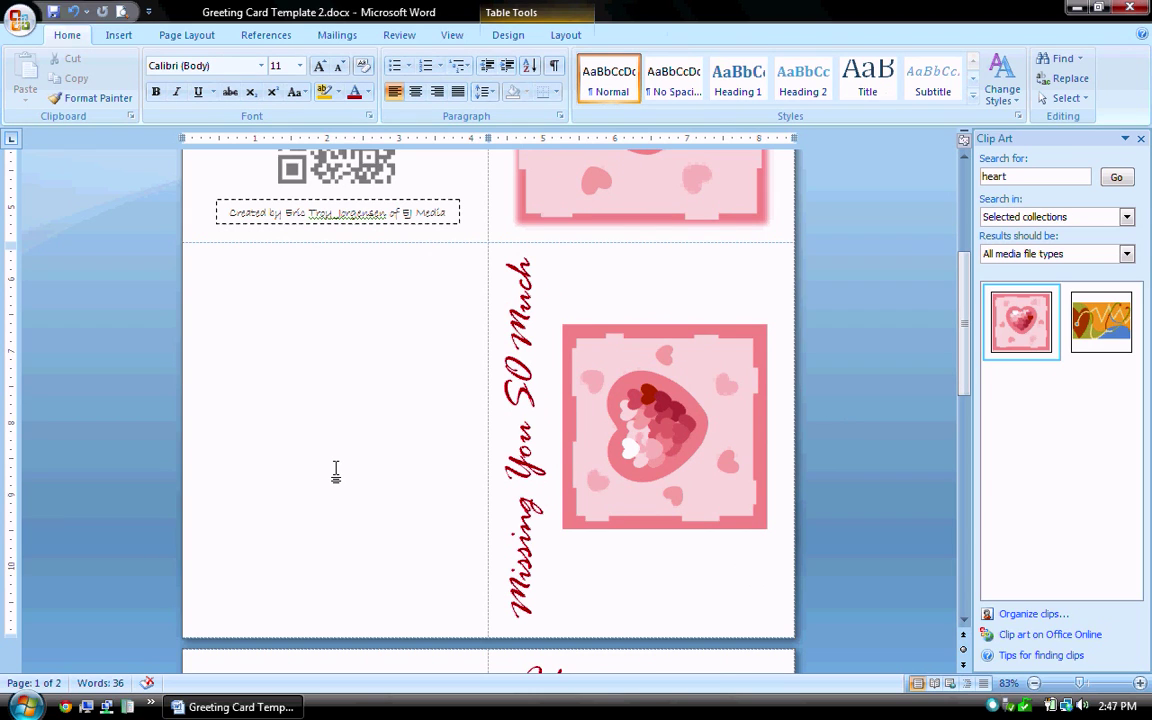
scroll(343, 485, "up", 2)
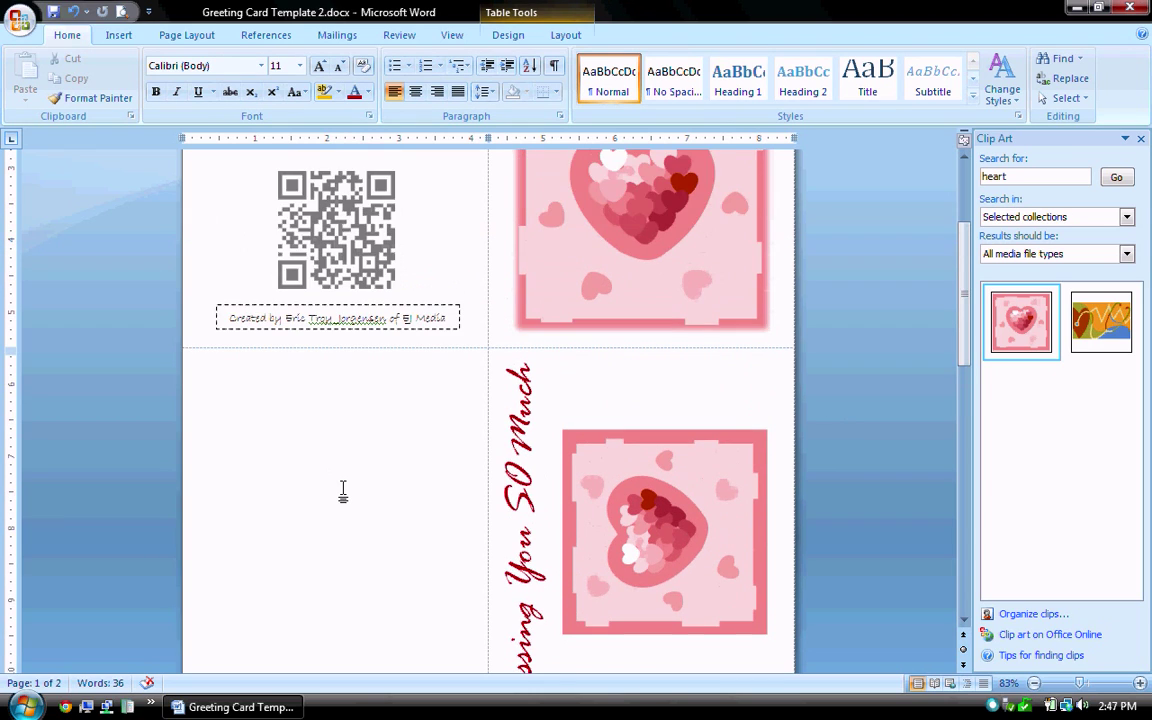
scroll(343, 490, "down", 2)
scroll(400, 258, "up", 3)
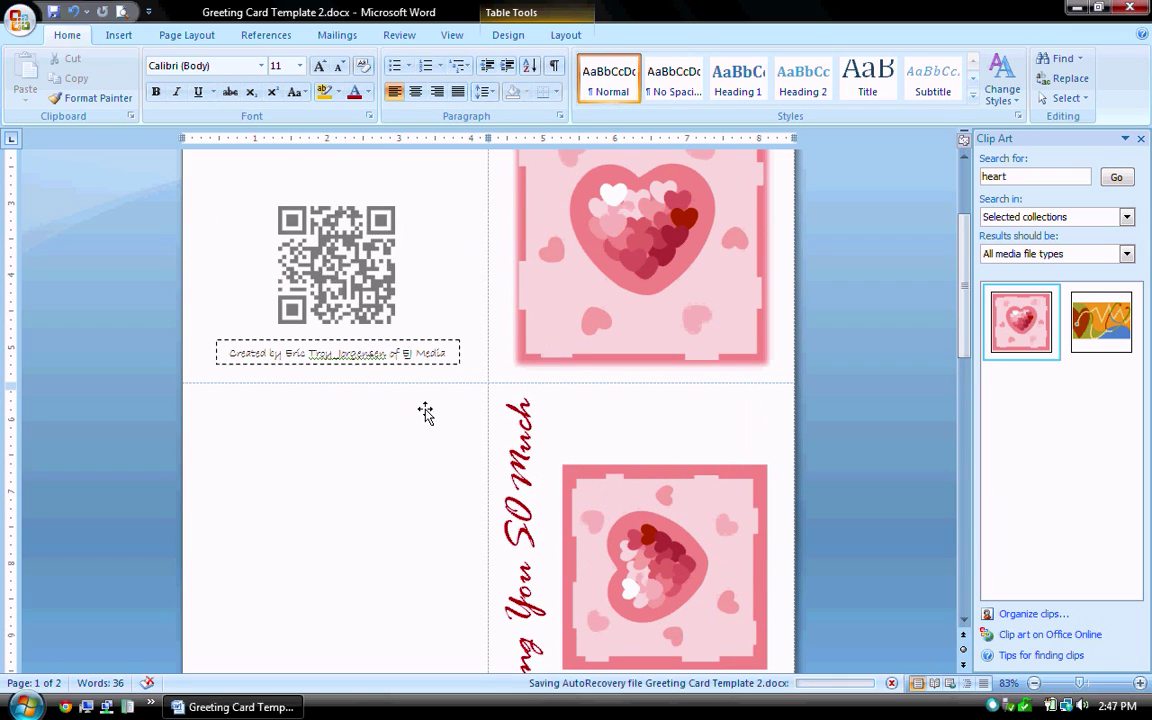
scroll(427, 413, "down", 3)
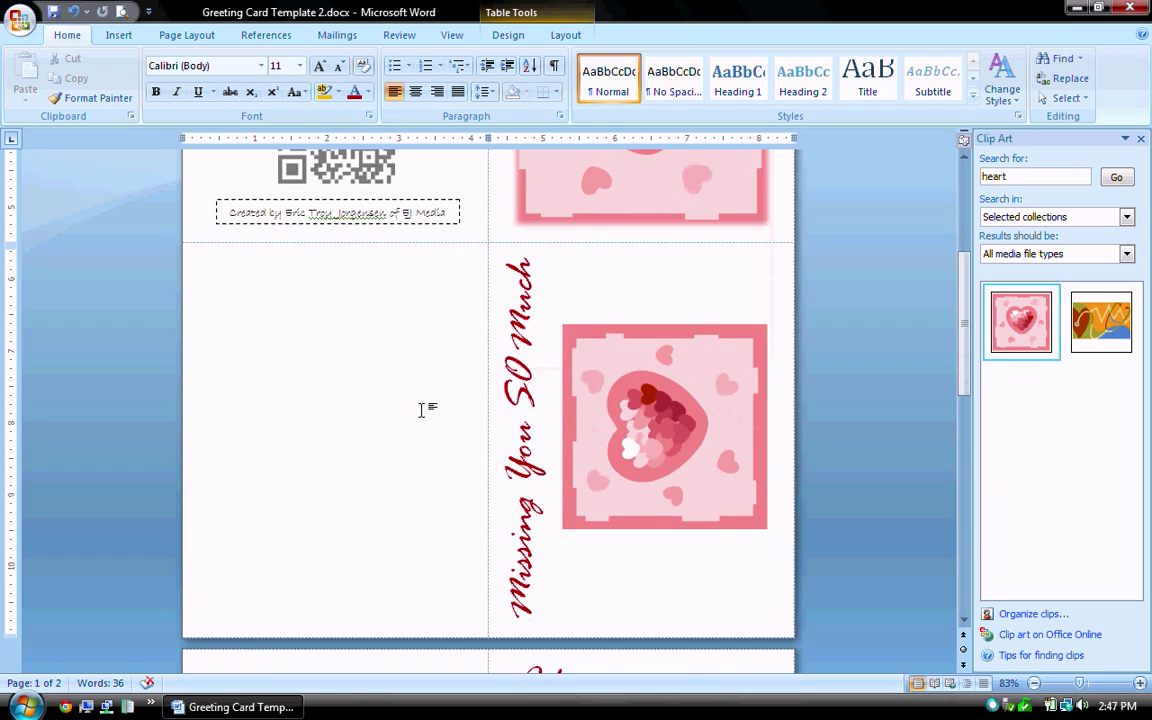
Insert a Simple Text Box into the empty lower-left panel and move it lower
left_click(327, 558)
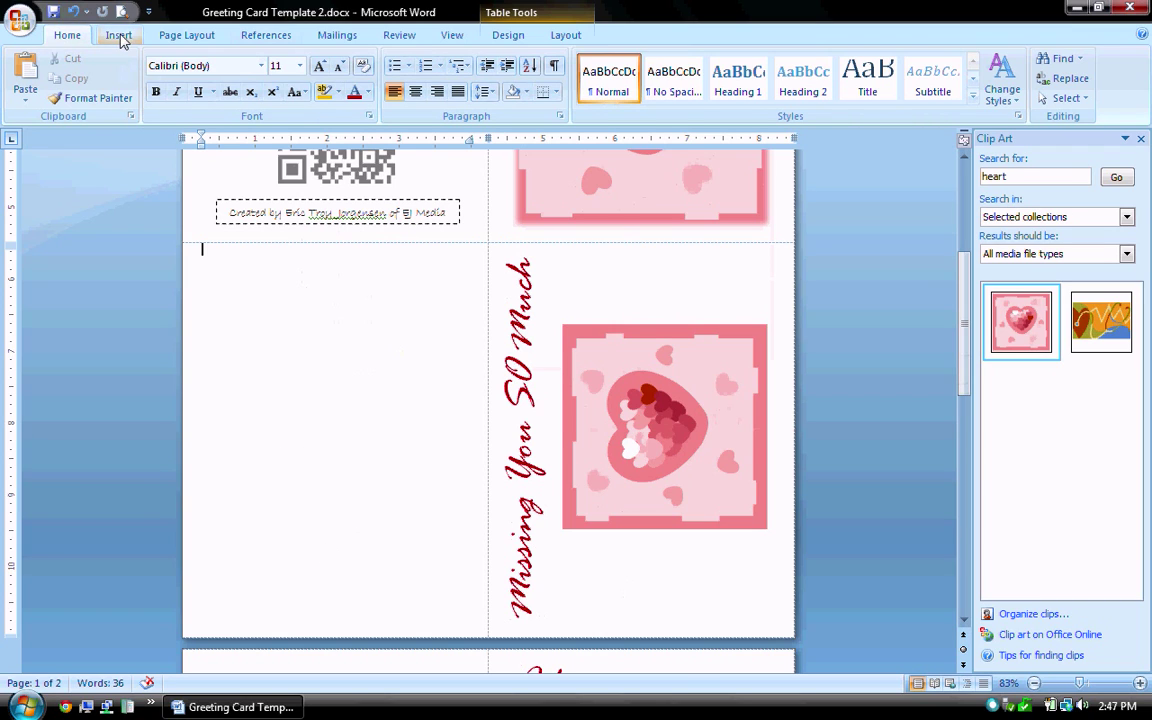
left_click(118, 36)
left_click(720, 90)
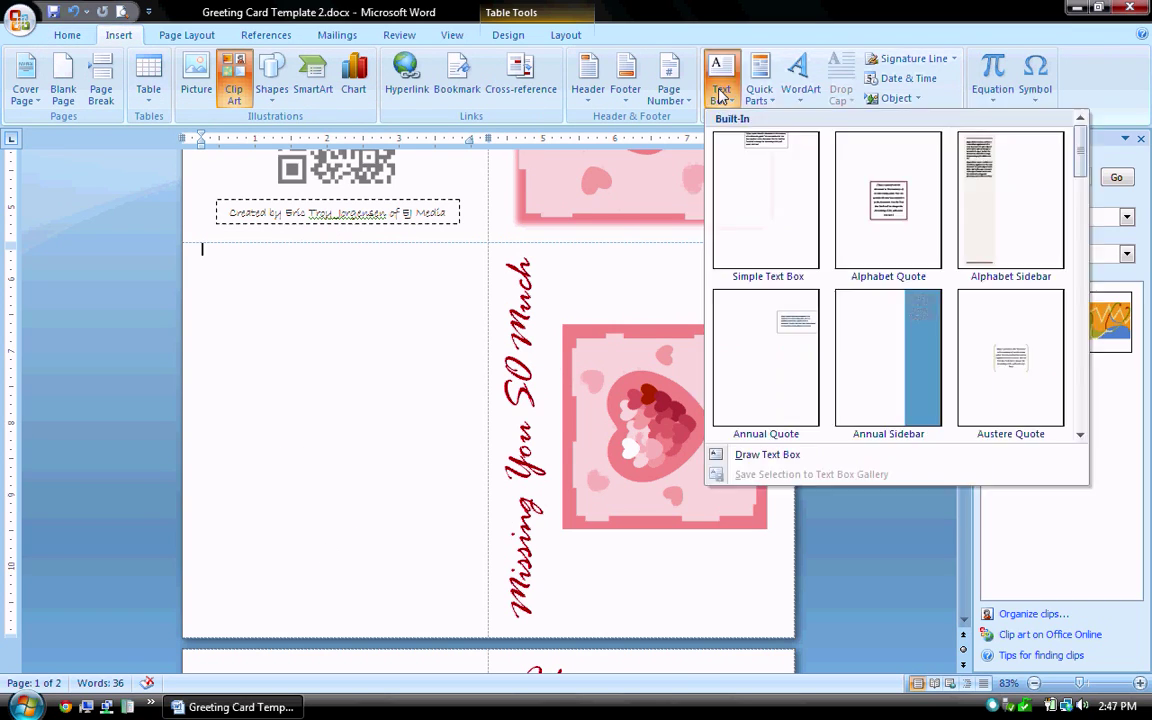
left_click(764, 206)
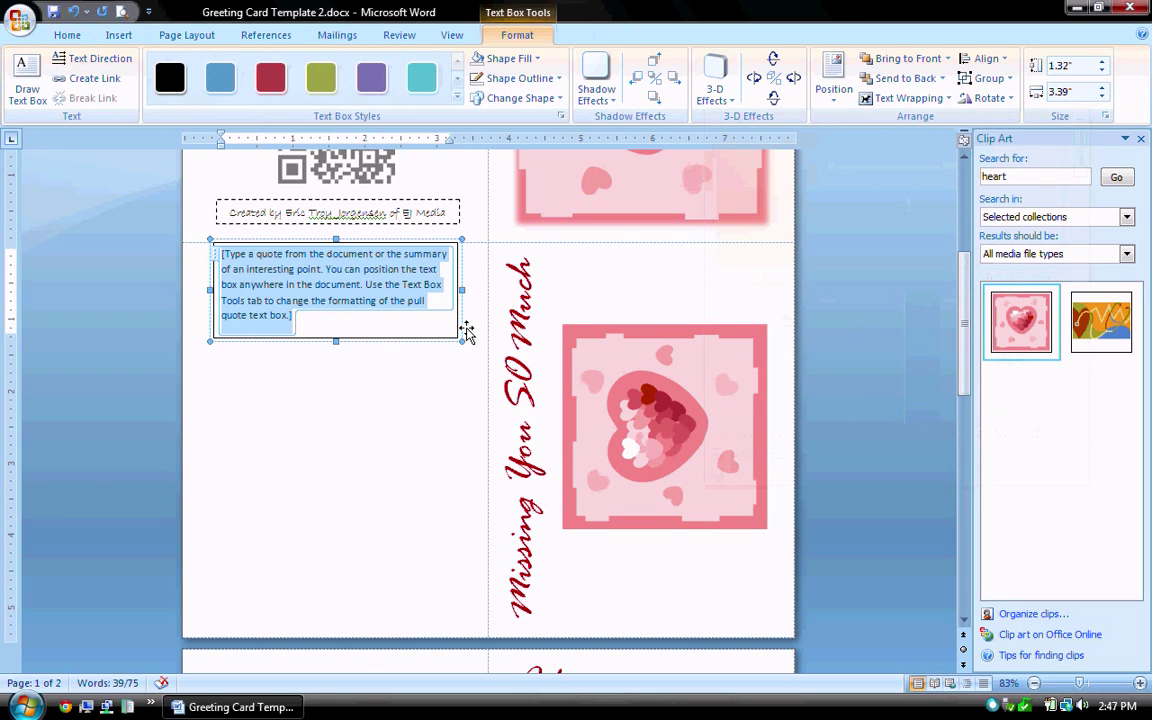
left_click_drag(462, 324, 470, 477)
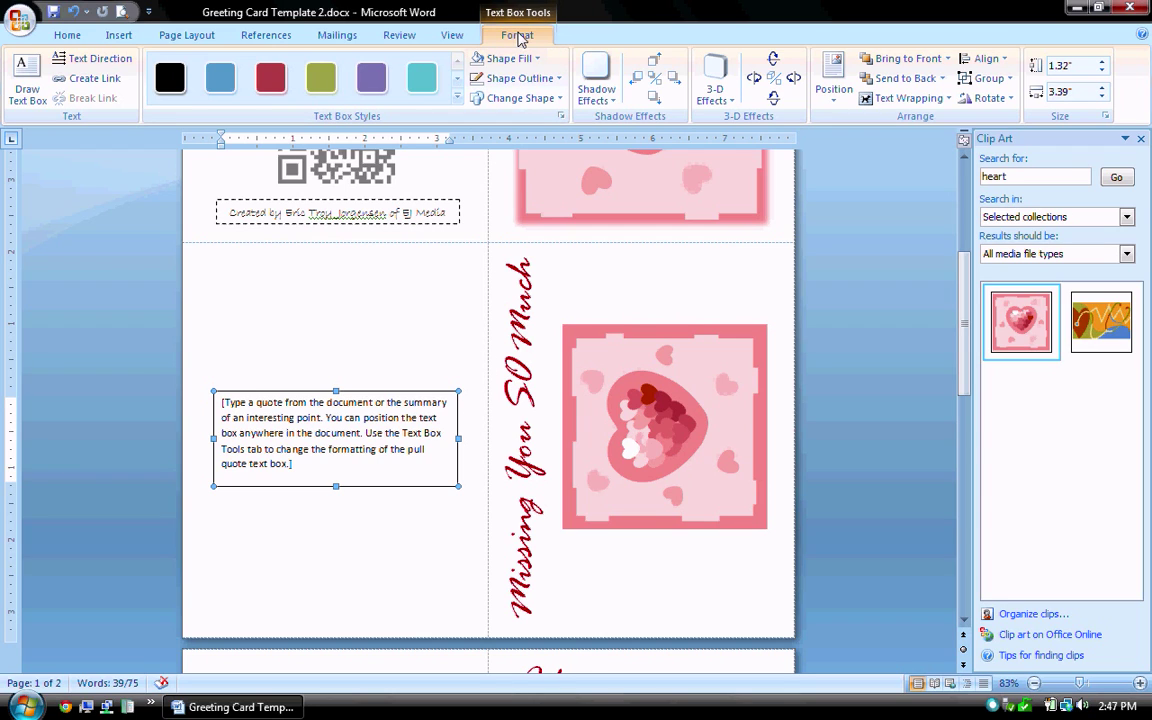
Give the text box No Fill and No Outline
left_click(535, 59)
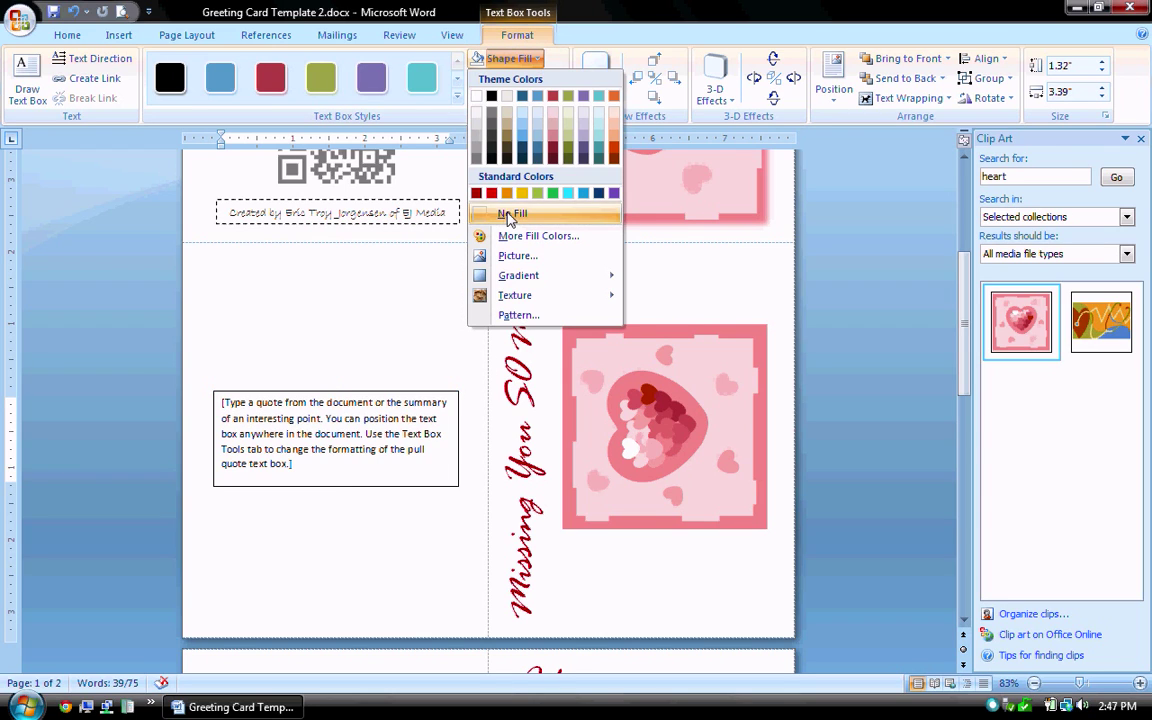
left_click(510, 213)
left_click(556, 80)
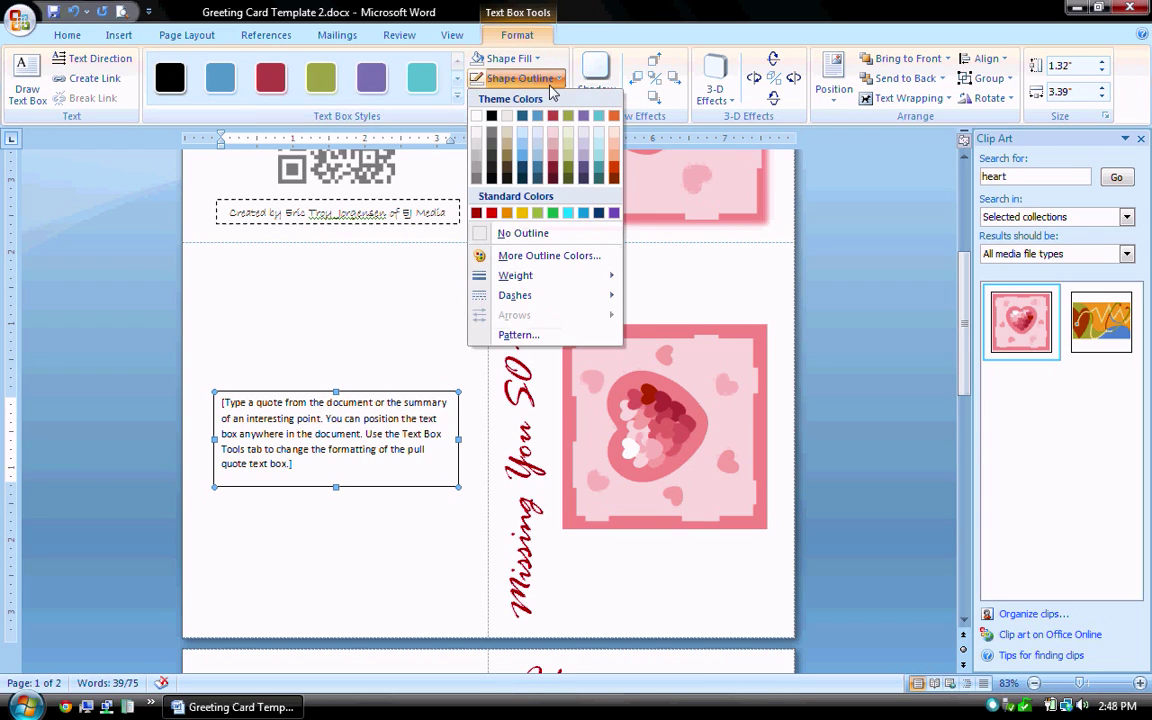
left_click(526, 234)
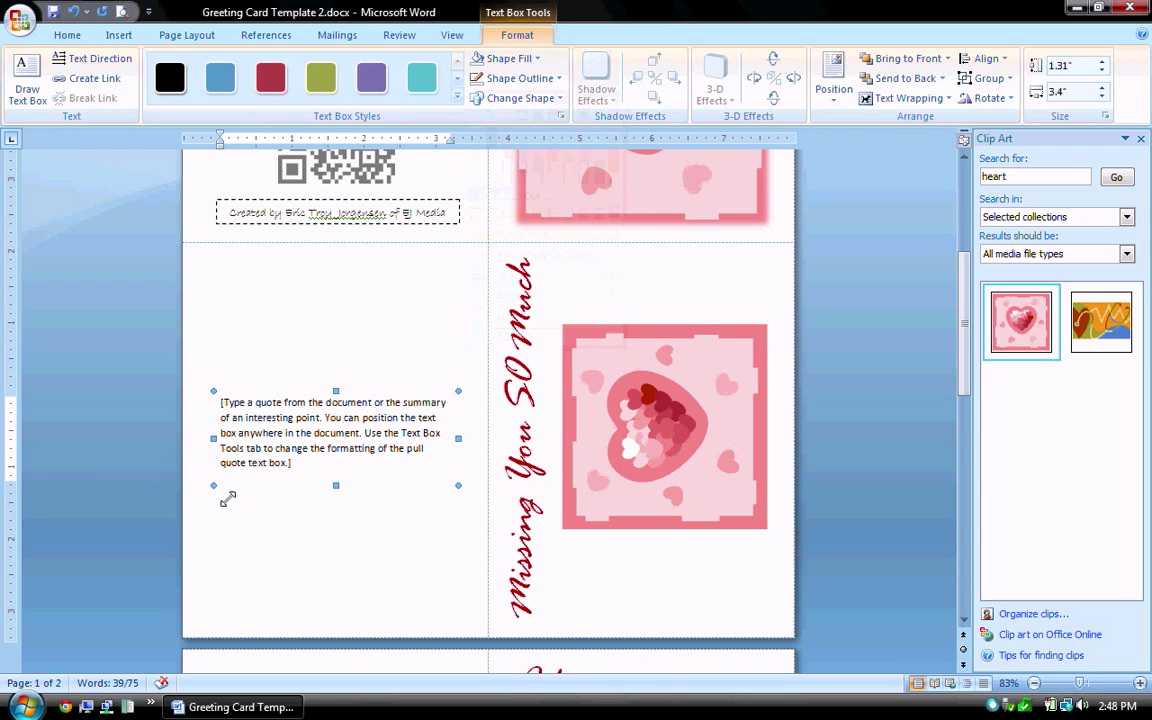
left_click(378, 448)
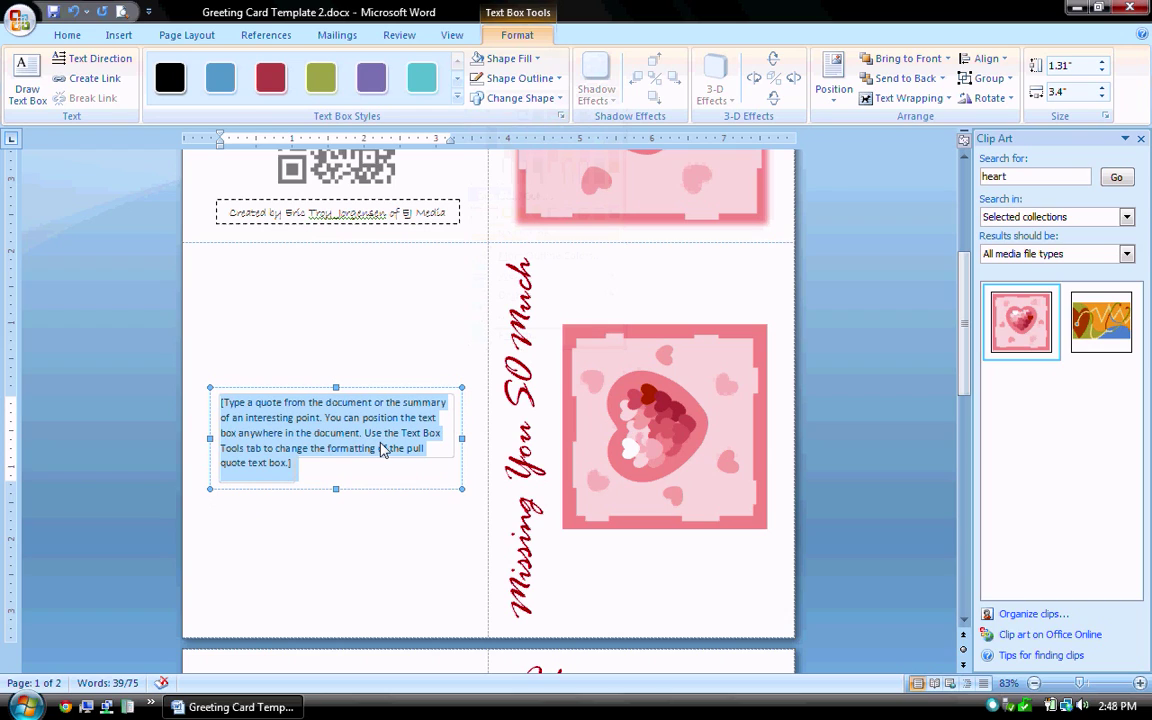
Replace the placeholder with the author credit line and centre it
type("Crea")
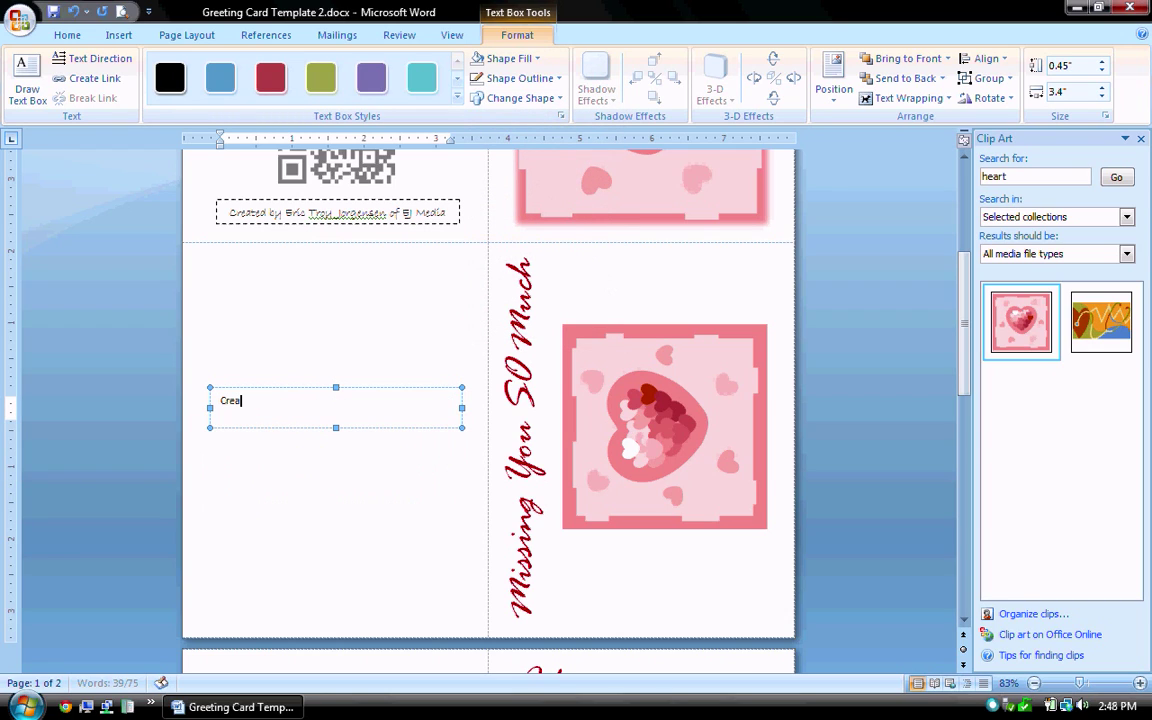
type("ted by Eric Troy Jorgensen of EJ Media")
triple_click(406, 402)
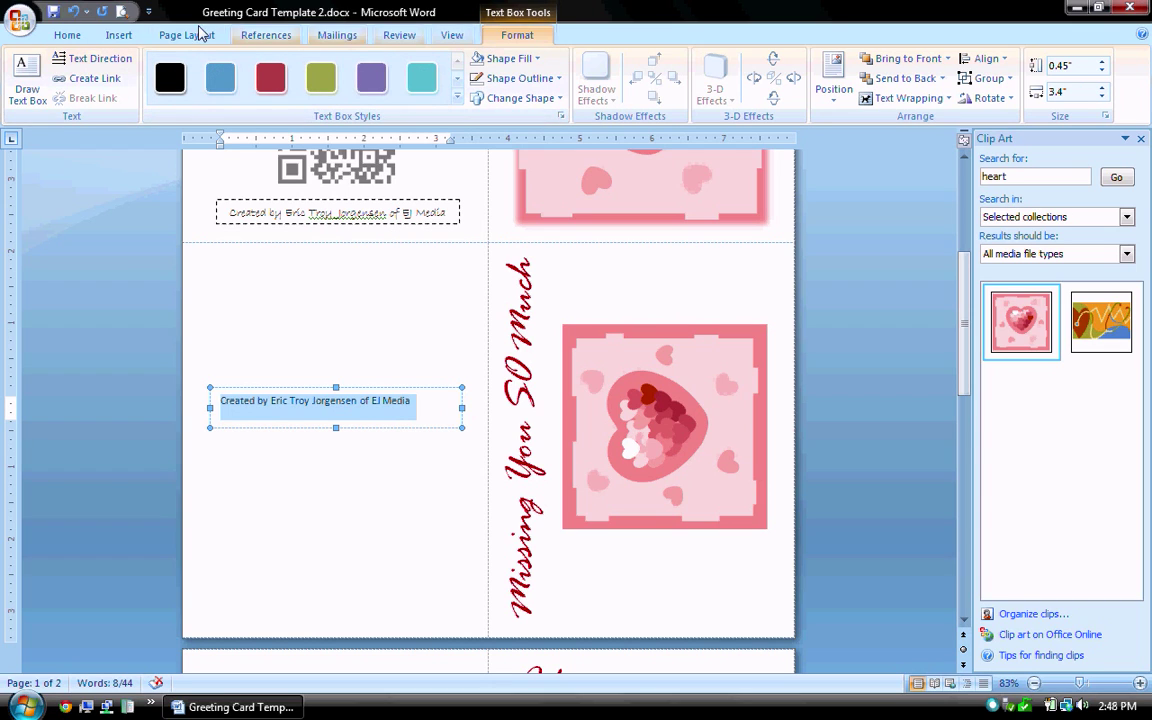
left_click(67, 36)
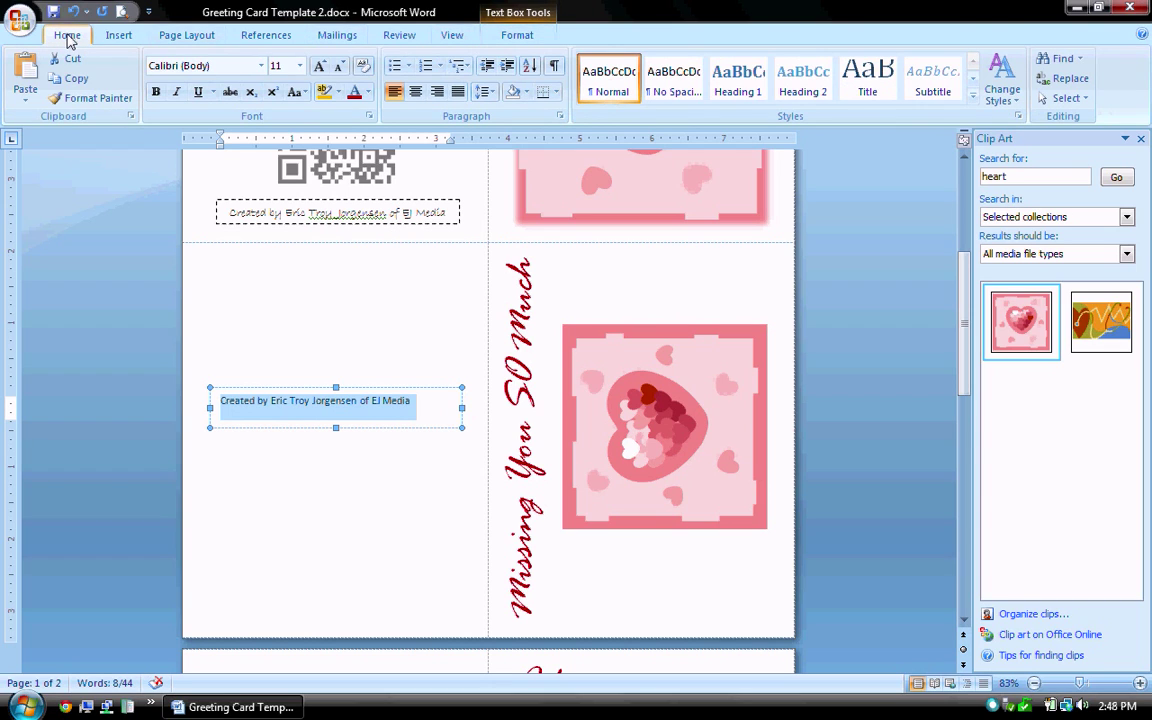
left_click(415, 91)
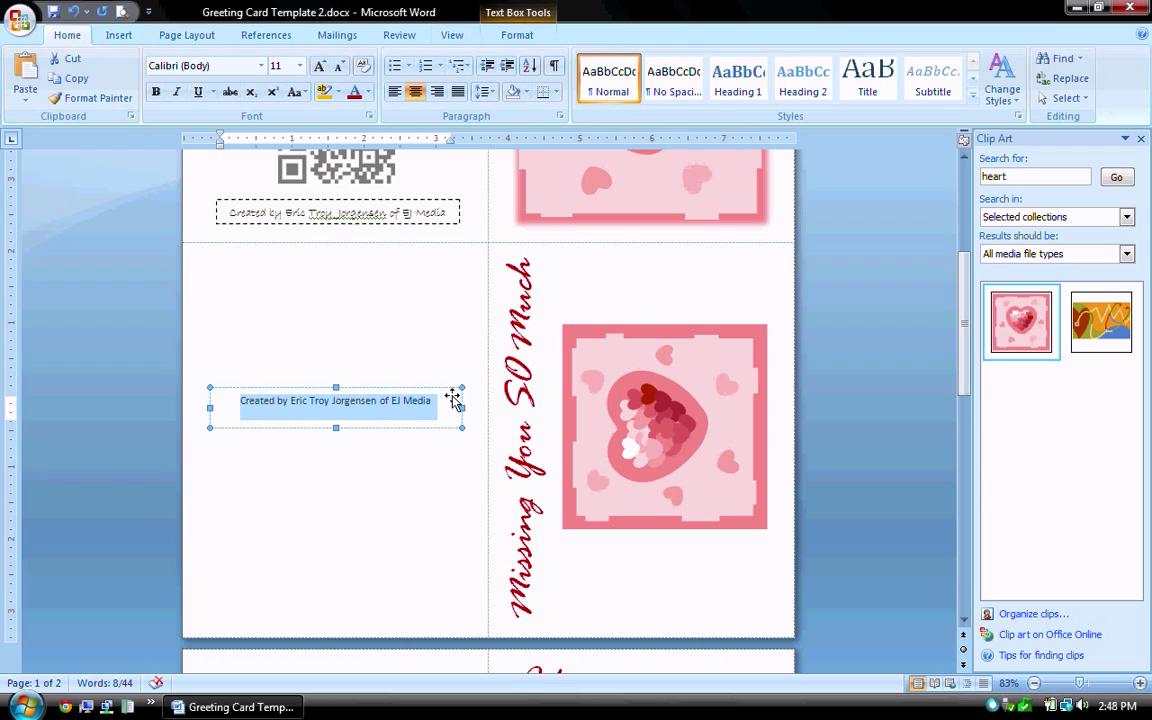
Reposition the credit text box to the middle of the panel
left_click_drag(449, 398, 451, 562)
left_click(420, 588)
left_click(444, 574)
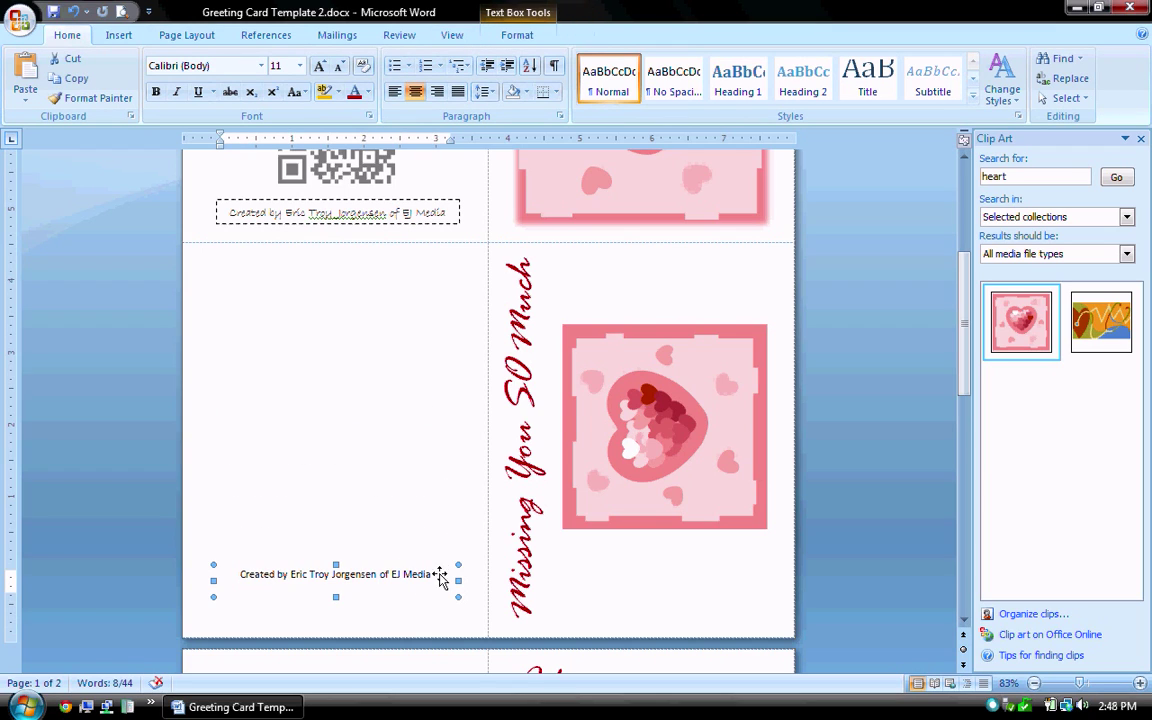
left_click_drag(446, 574, 432, 417)
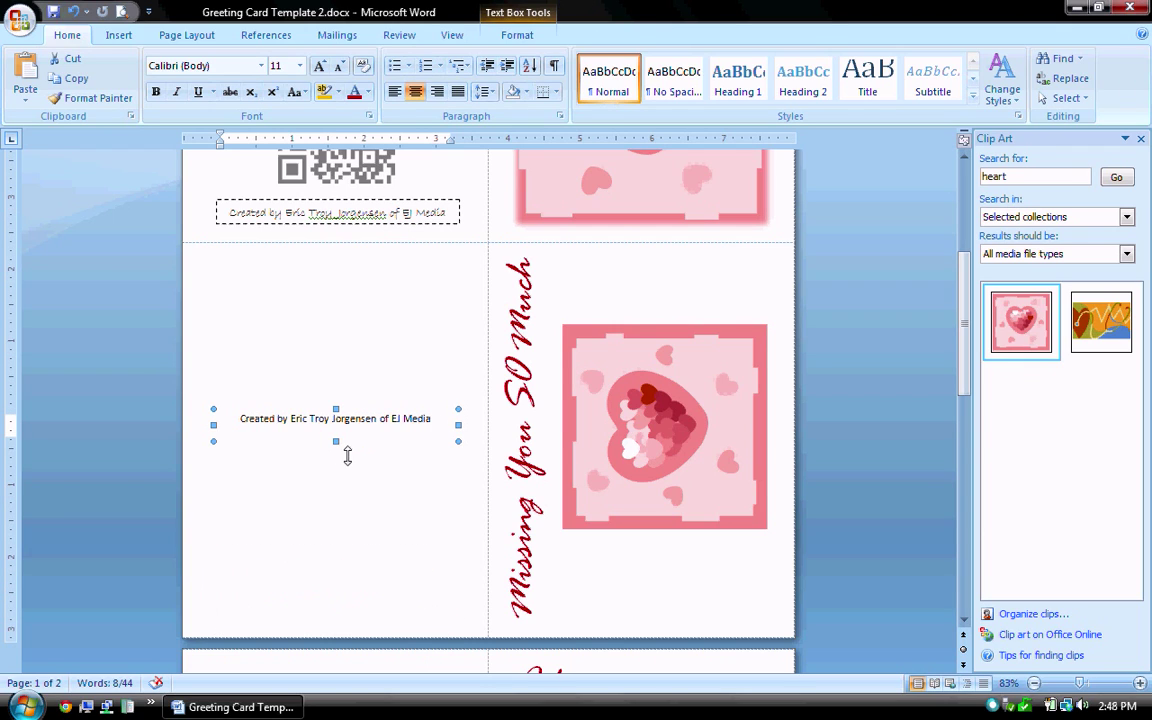
Stretch the credit box taller and change its text direction to run vertically
left_click_drag(343, 451, 346, 625)
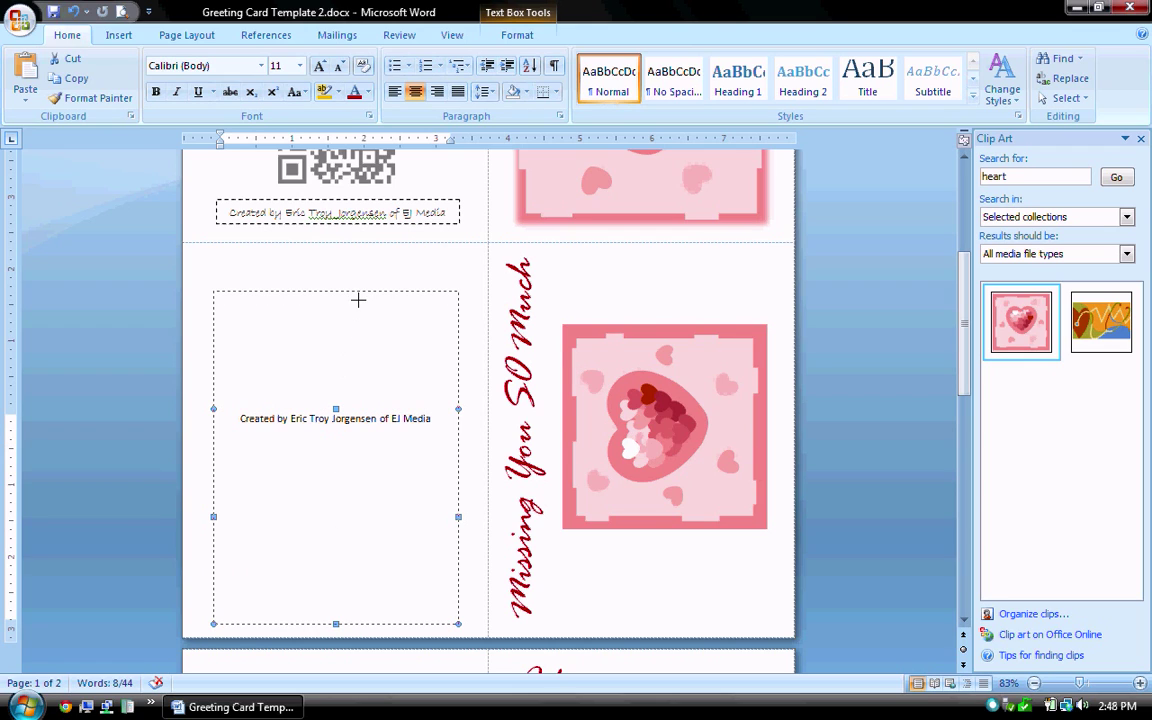
left_click_drag(358, 299, 362, 270)
left_click(357, 357)
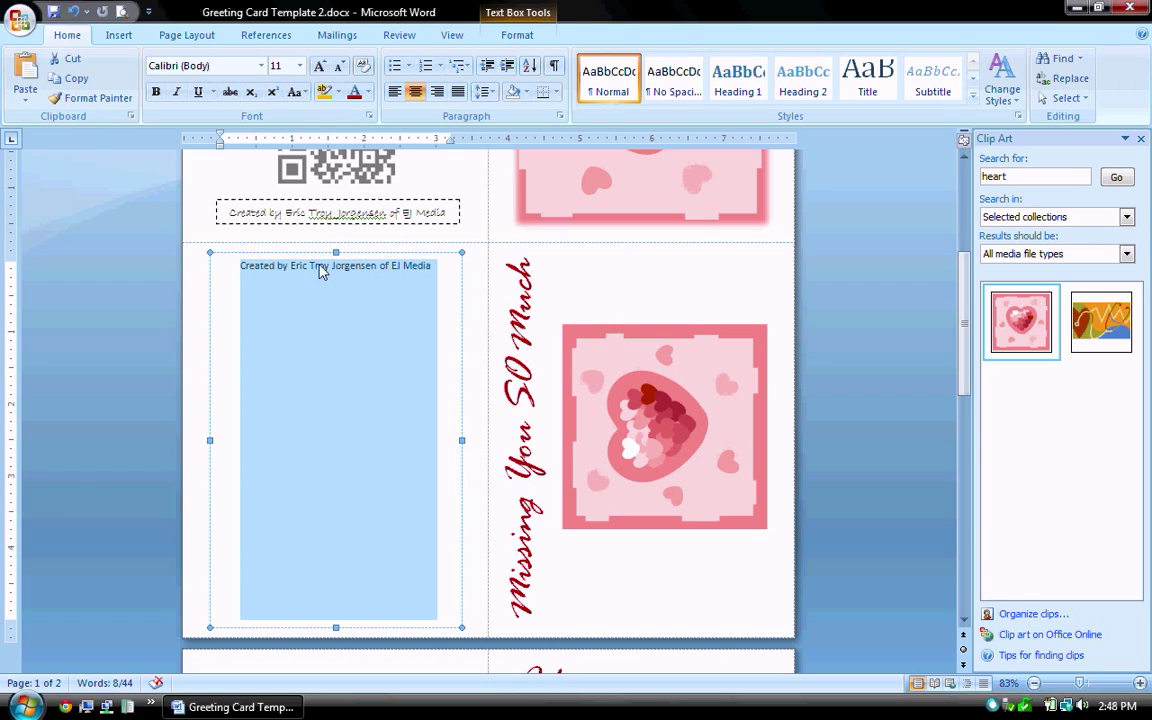
left_click(518, 36)
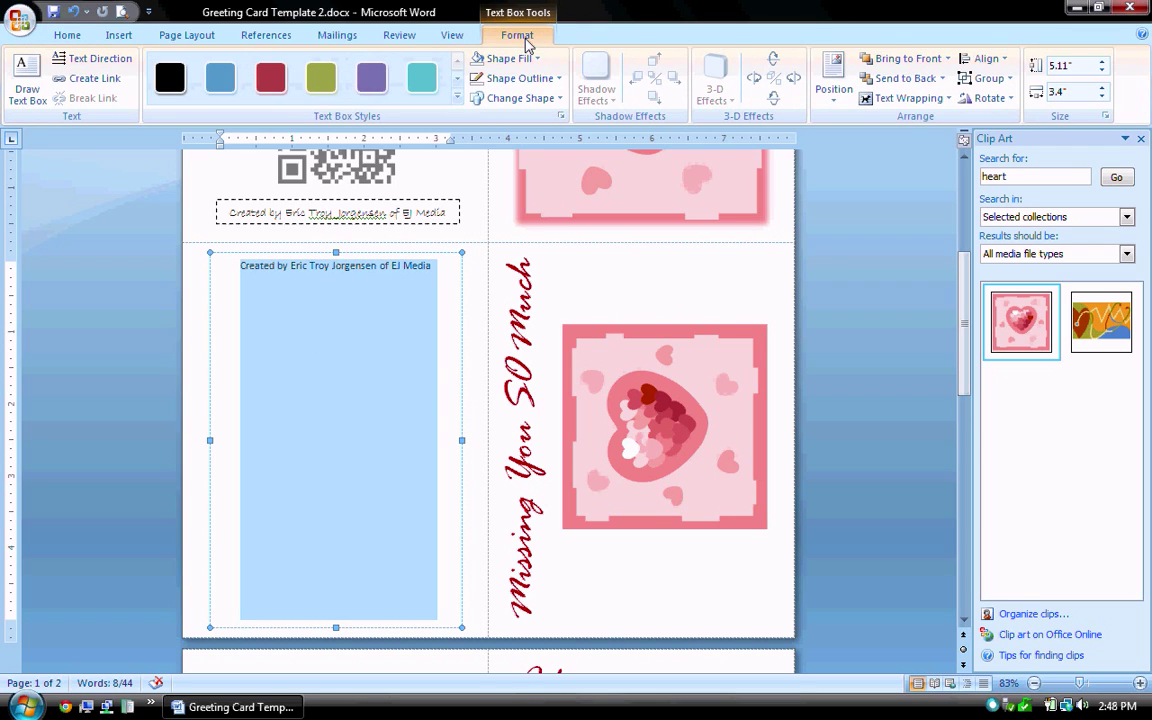
left_click(95, 60)
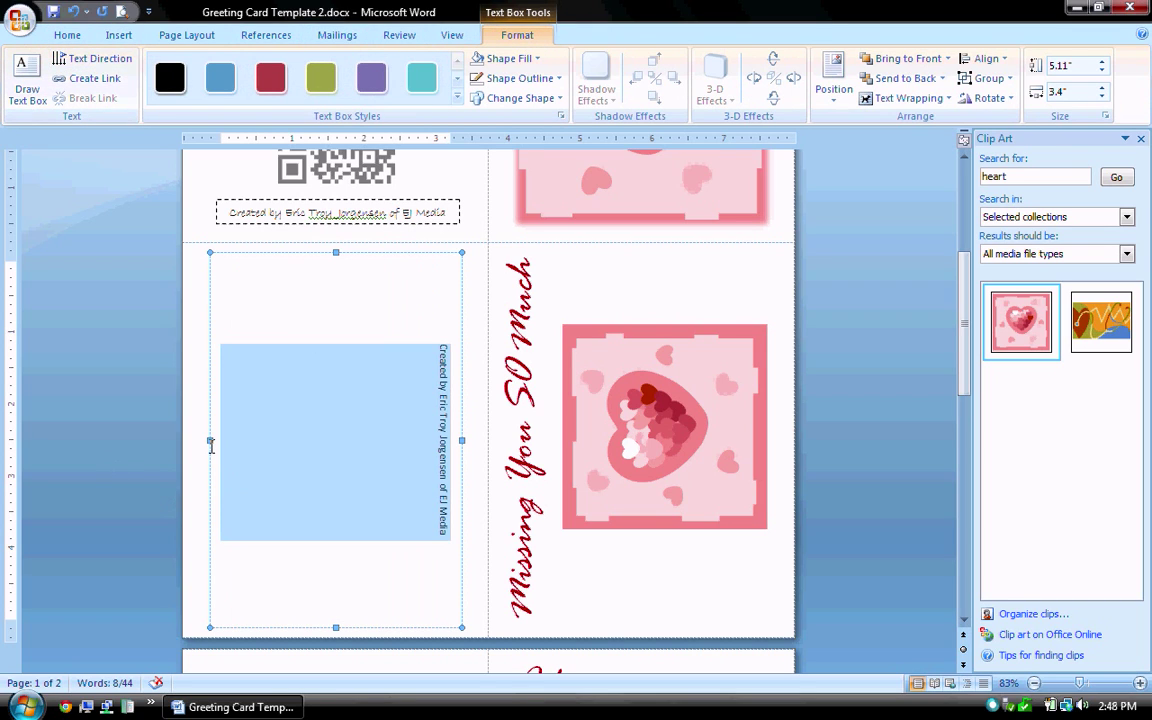
Narrow the credit box to about 0.43 inches and set it at the panel's left edge
left_click(218, 451)
left_click_drag(318, 456, 231, 462)
left_click(333, 450)
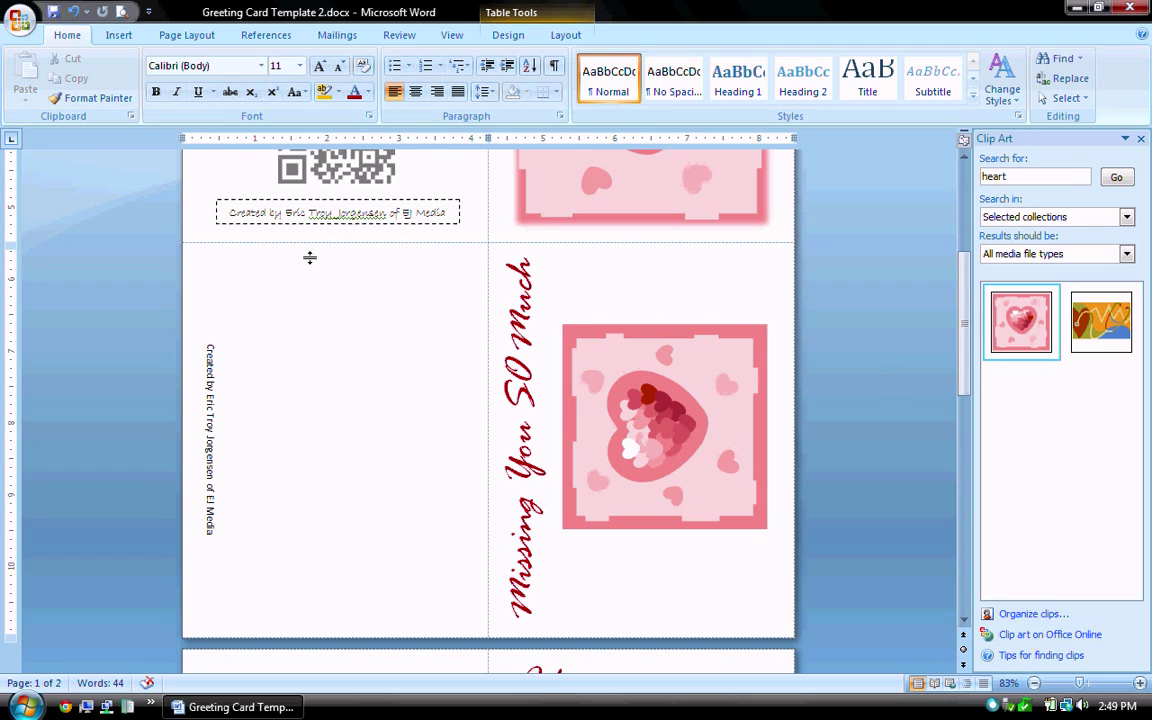
Insert the QR code image file from the Pictures folder into the empty lower-left panel
left_click(121, 37)
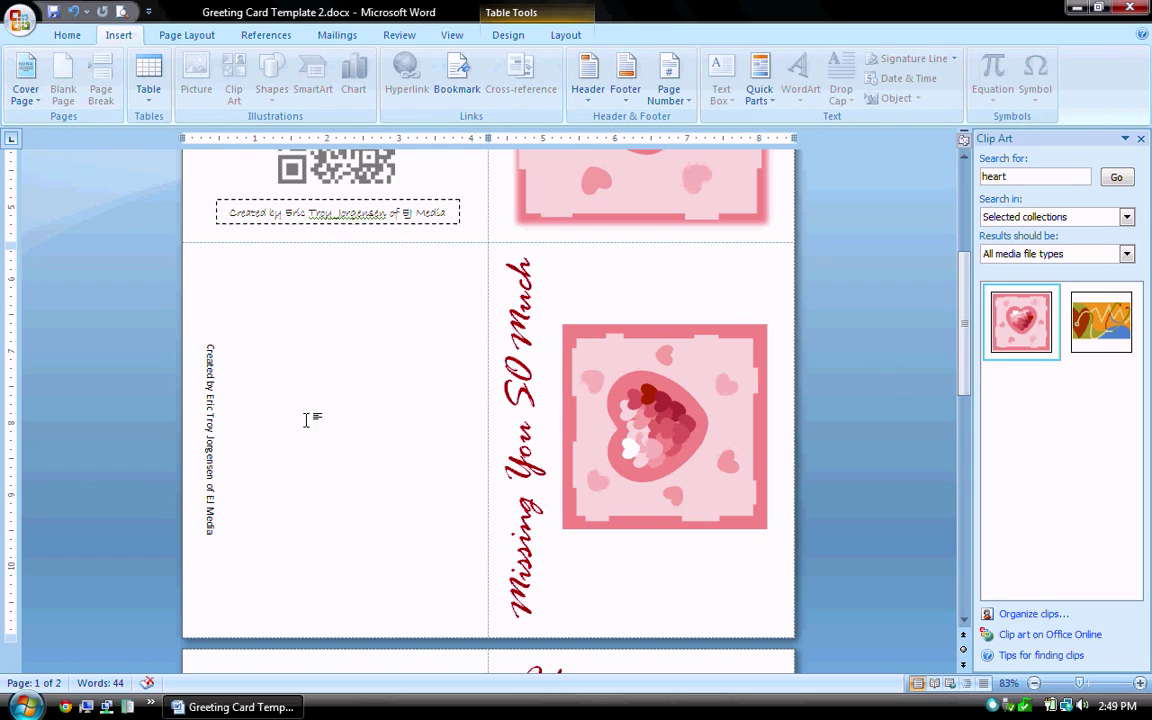
left_click(322, 411)
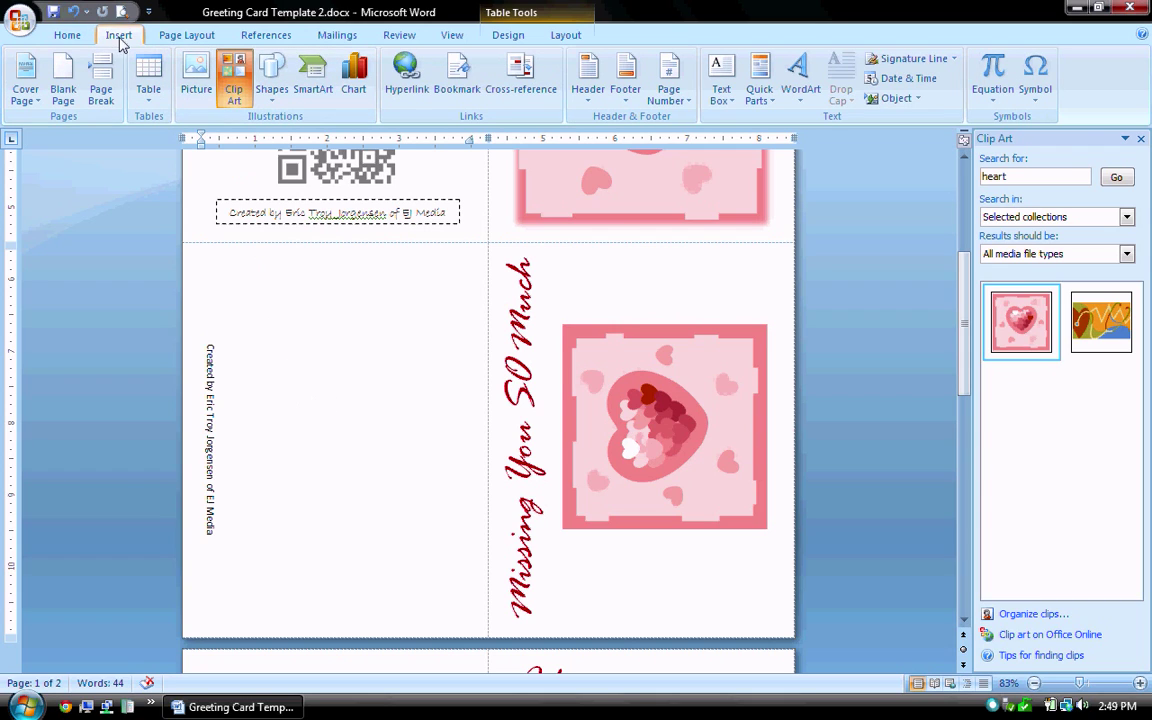
left_click(196, 85)
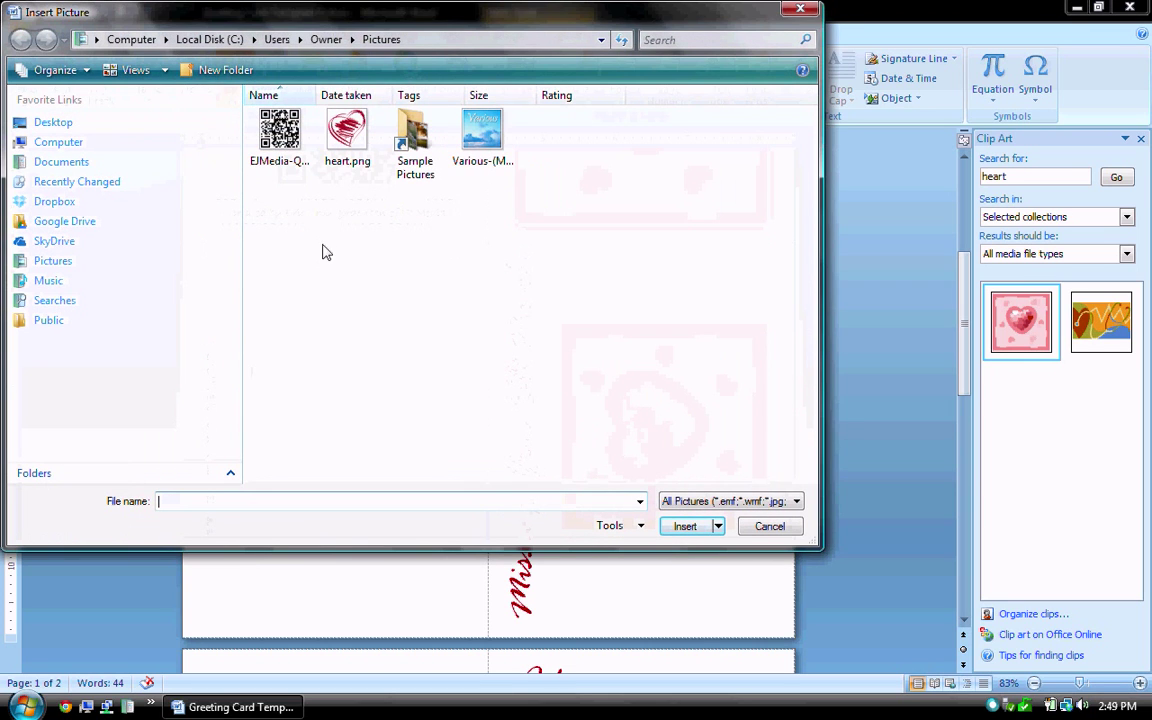
double_click(265, 128)
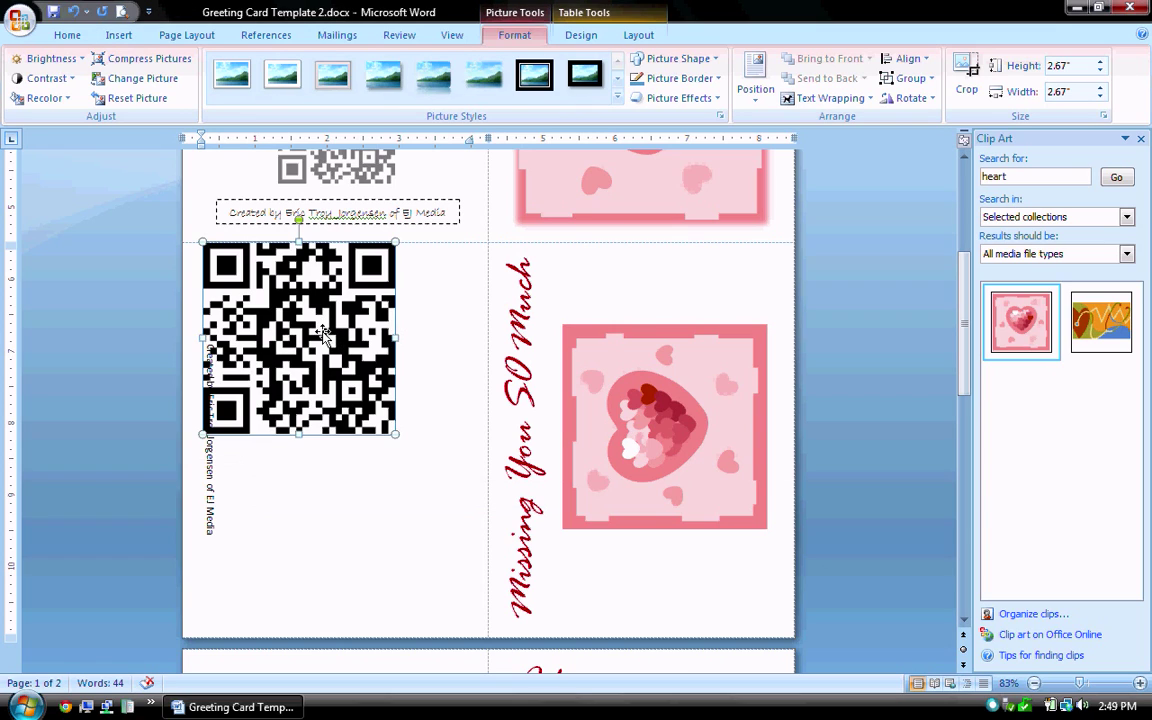
Set the QR code's text wrapping to Through and move it down beside the credit line
right_click(322, 334)
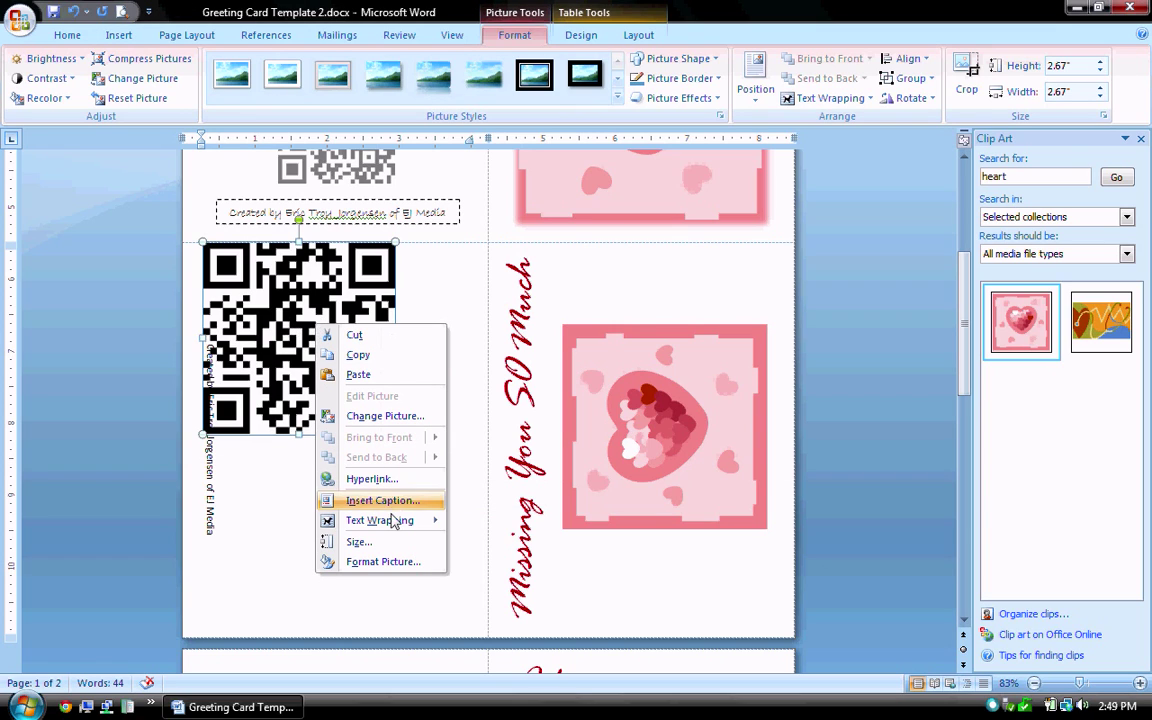
mouse_move(398, 530)
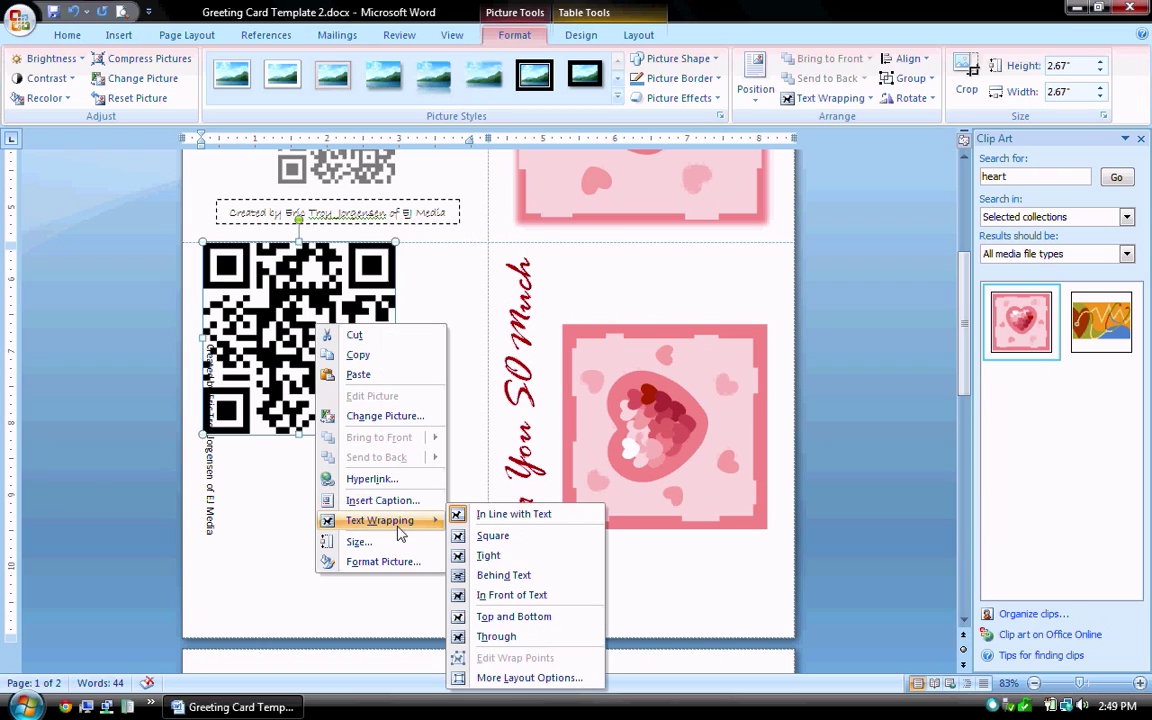
left_click(505, 634)
left_click_drag(324, 312, 360, 420)
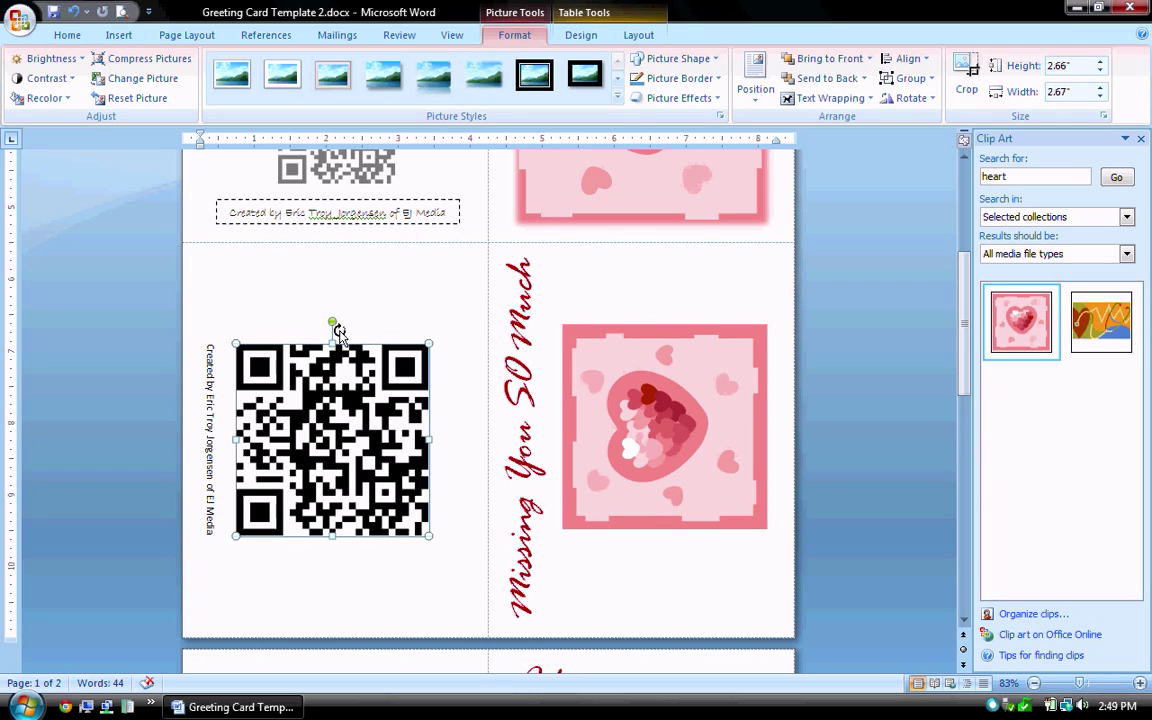
Rotate the QR code a quarter turn clockwise and shrink it to about 1.74 inches
left_click_drag(338, 330, 405, 405)
left_click_drag(453, 466, 451, 460)
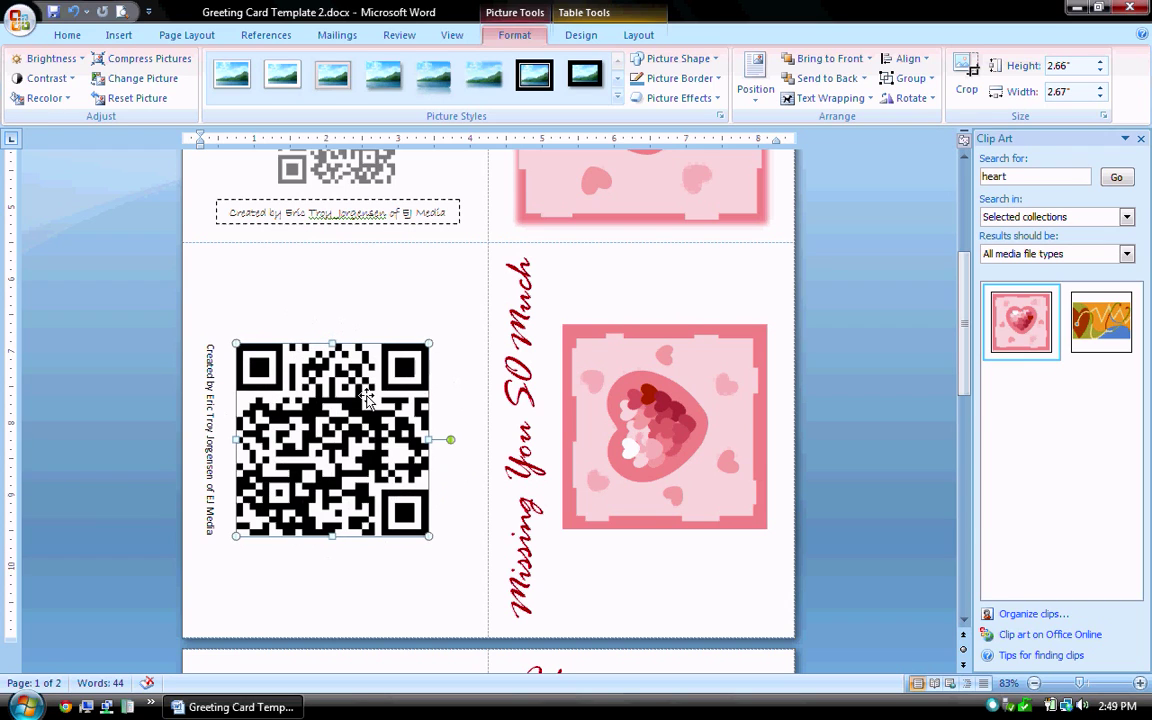
left_click_drag(435, 541, 340, 465)
left_click(432, 432)
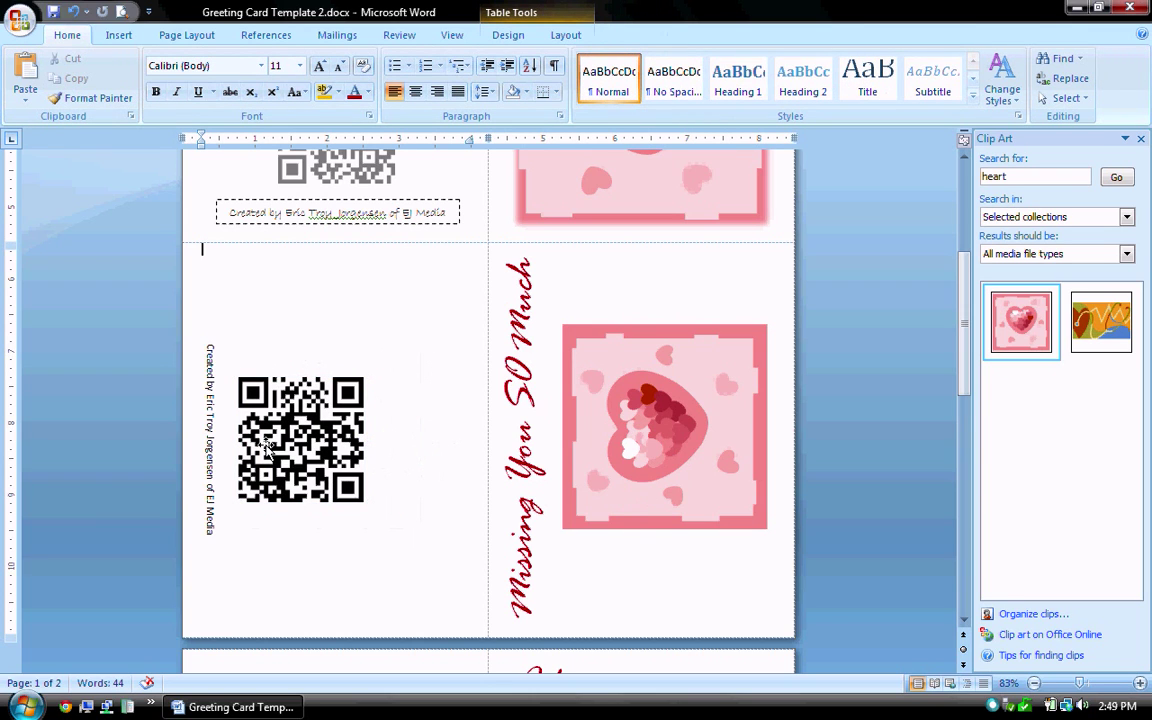